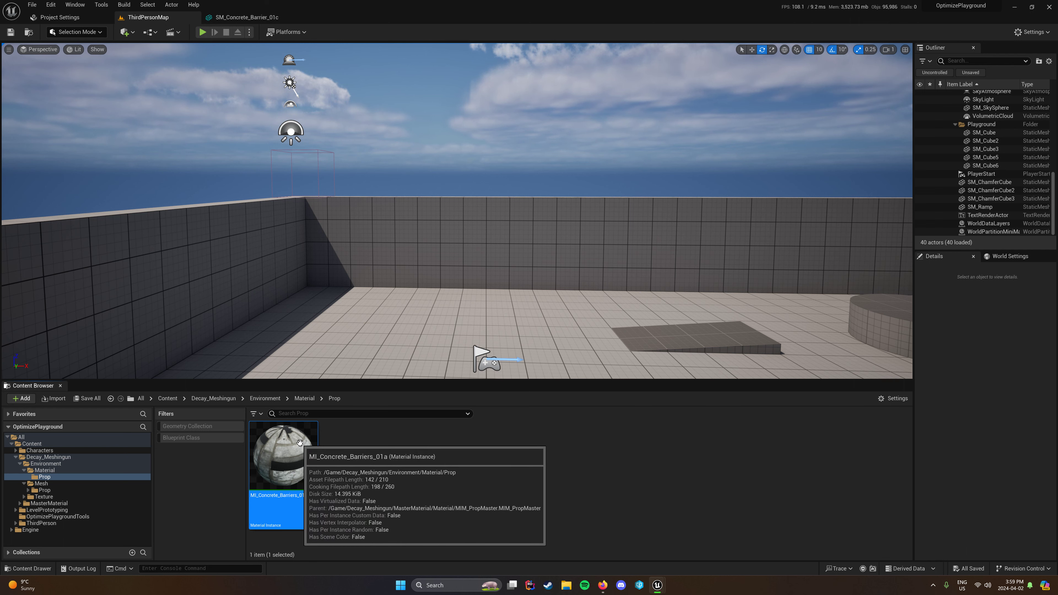
View the size map of the MI_Concrete_Barriers_01a material instance and close it
right_click(297, 429)
click(337, 390)
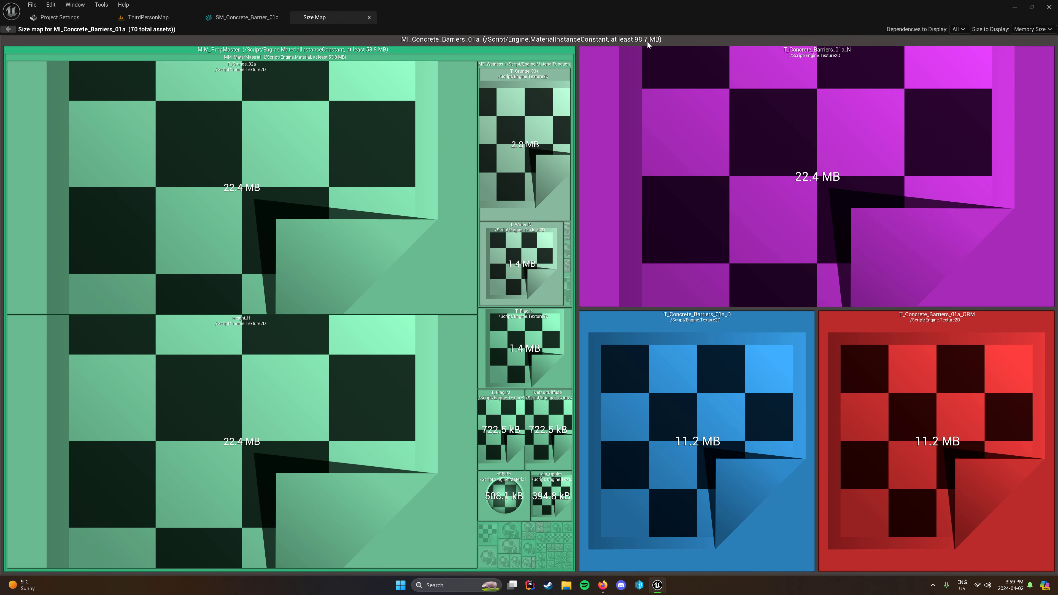
click(369, 17)
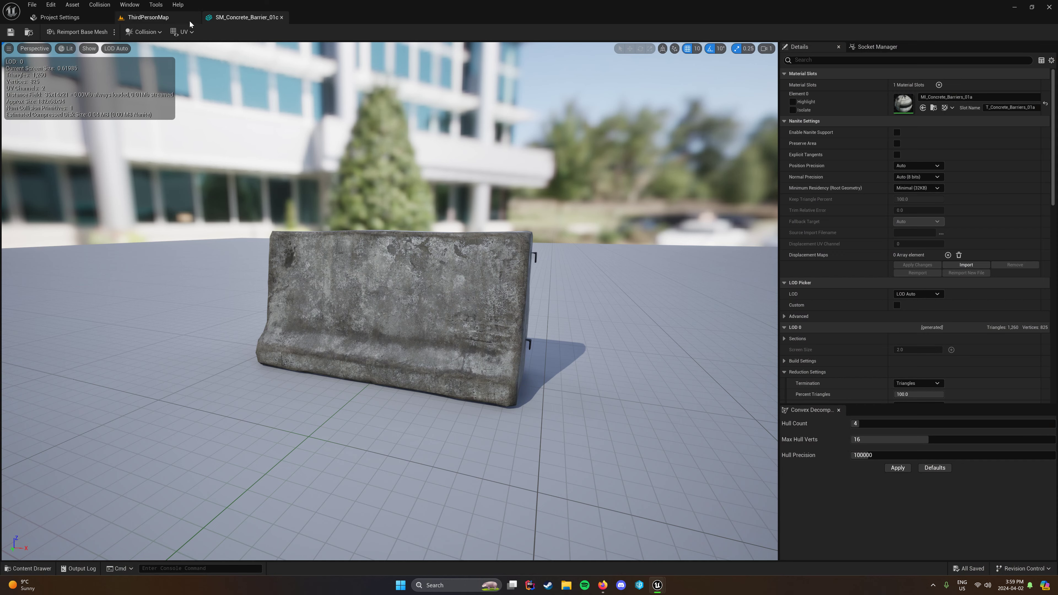
Open the size map of the SM_Concrete_Barrier_01c static mesh from the Mesh/Prop folder
click(148, 17)
click(45, 490)
right_click(339, 475)
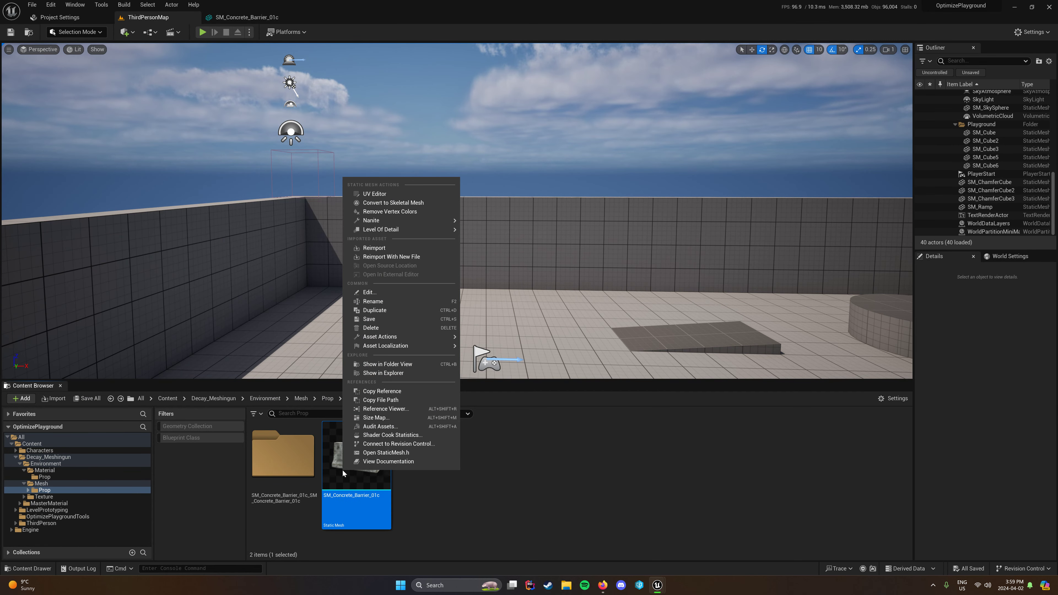
click(375, 417)
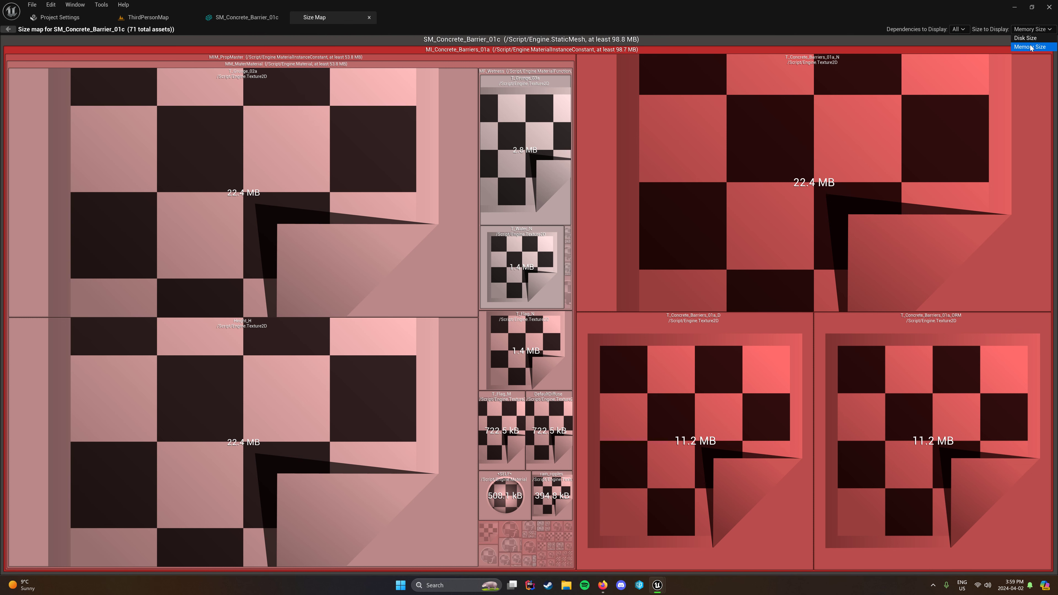
Locate MI_Concrete_Barriers_01a from the mesh's size map and view the material instance's own size map
right_click(624, 50)
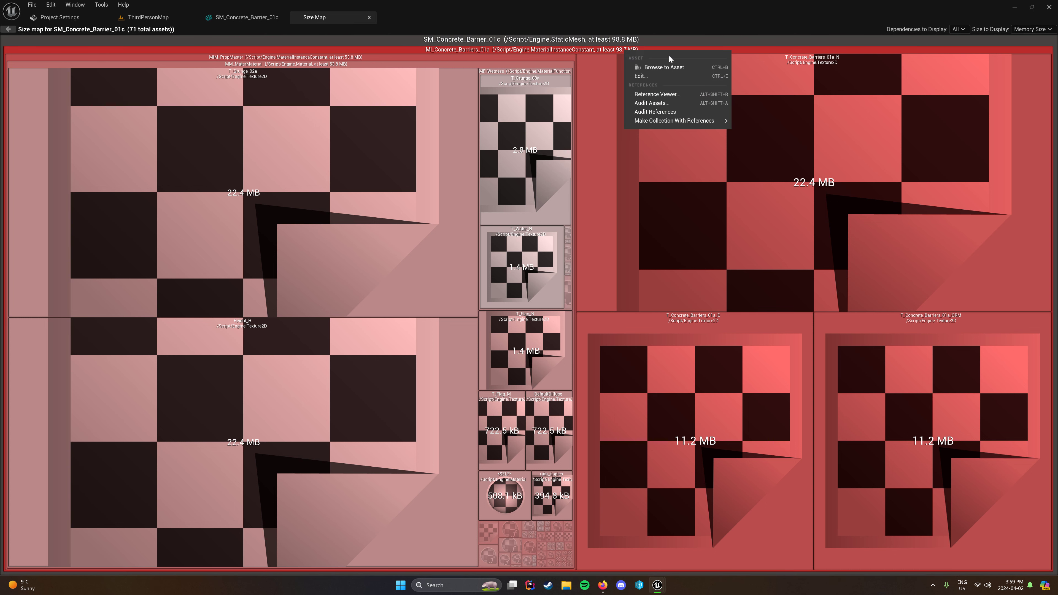
click(637, 65)
right_click(288, 474)
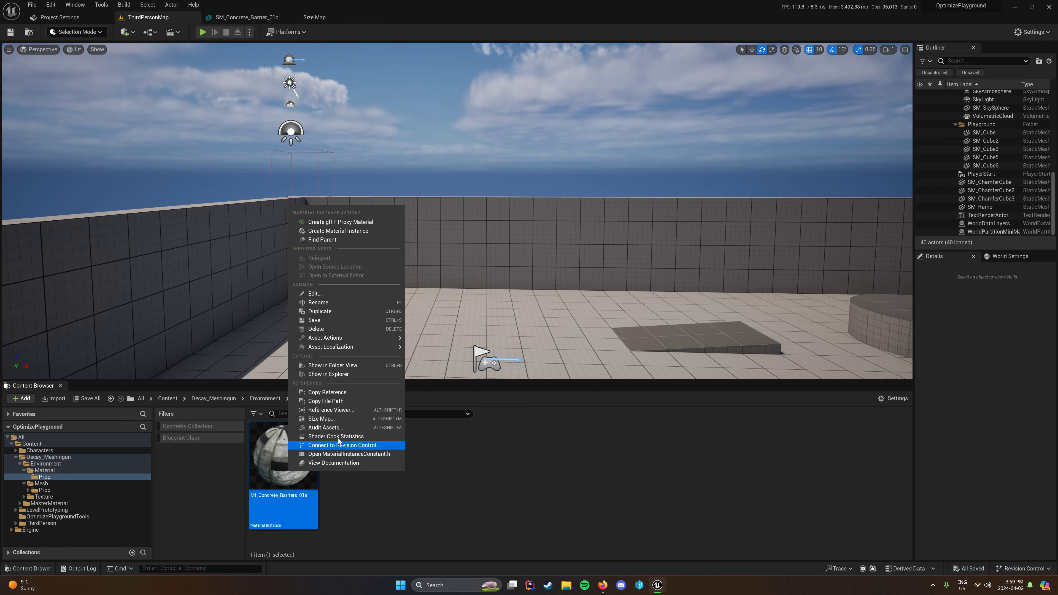
click(332, 417)
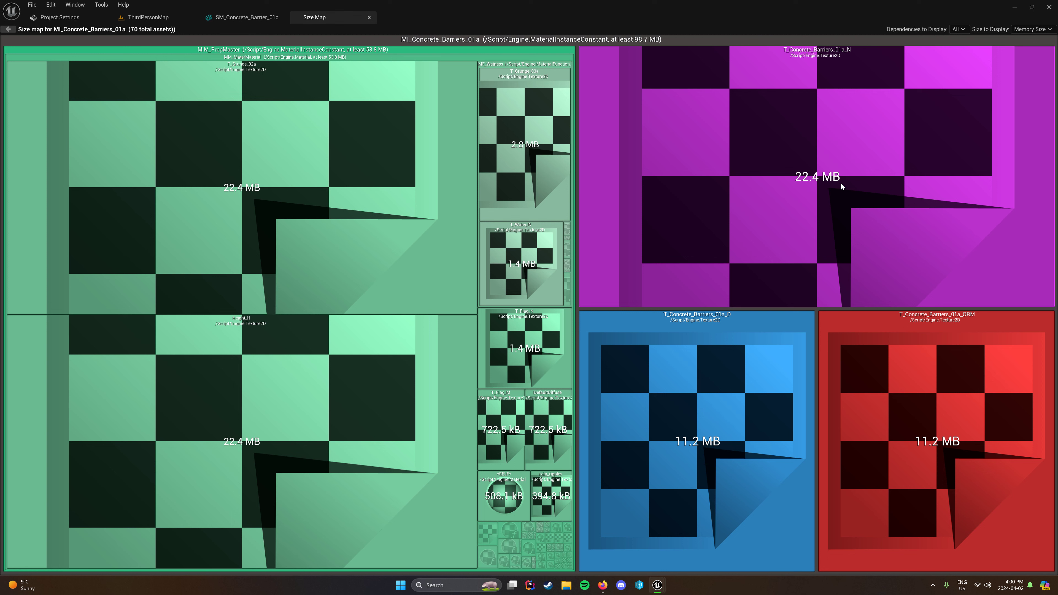
Locate the barrier's textures from the size map and open T_Concrete_Barriers_01a_D to inspect its resolution
right_click(750, 196)
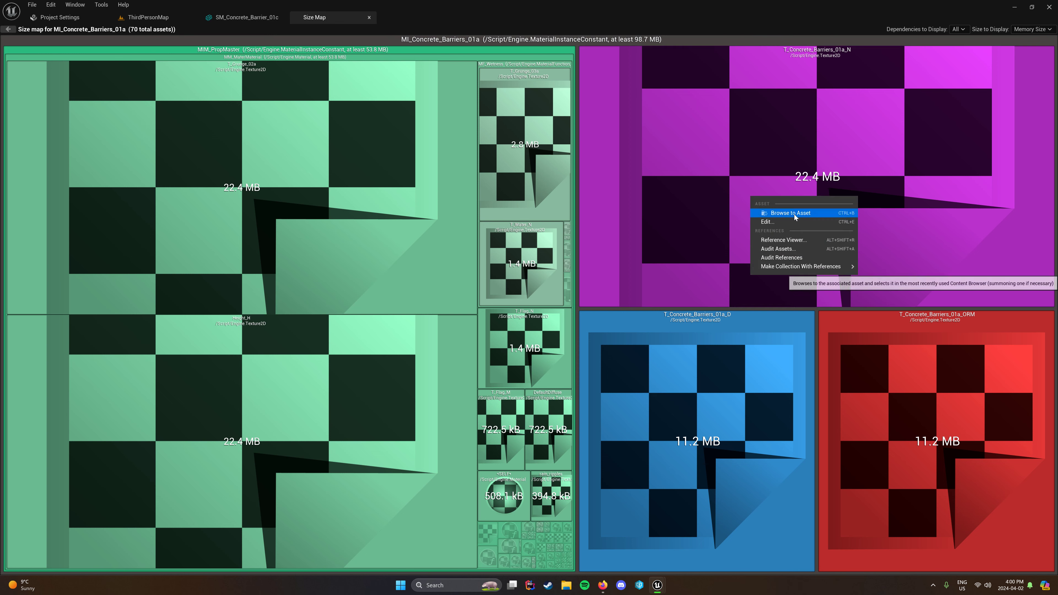
click(794, 212)
click(312, 465)
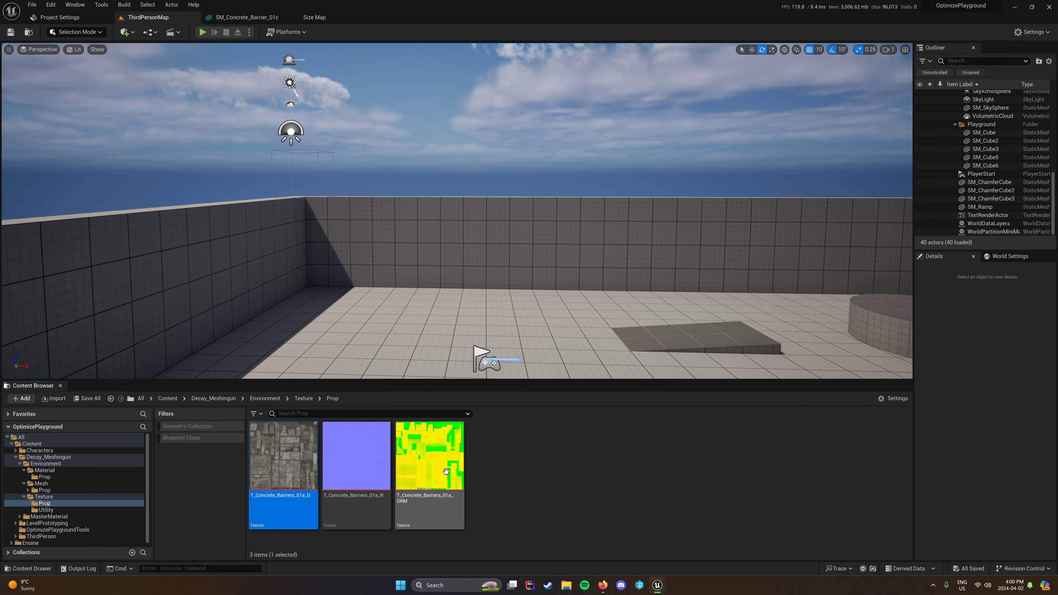
double_click(311, 465)
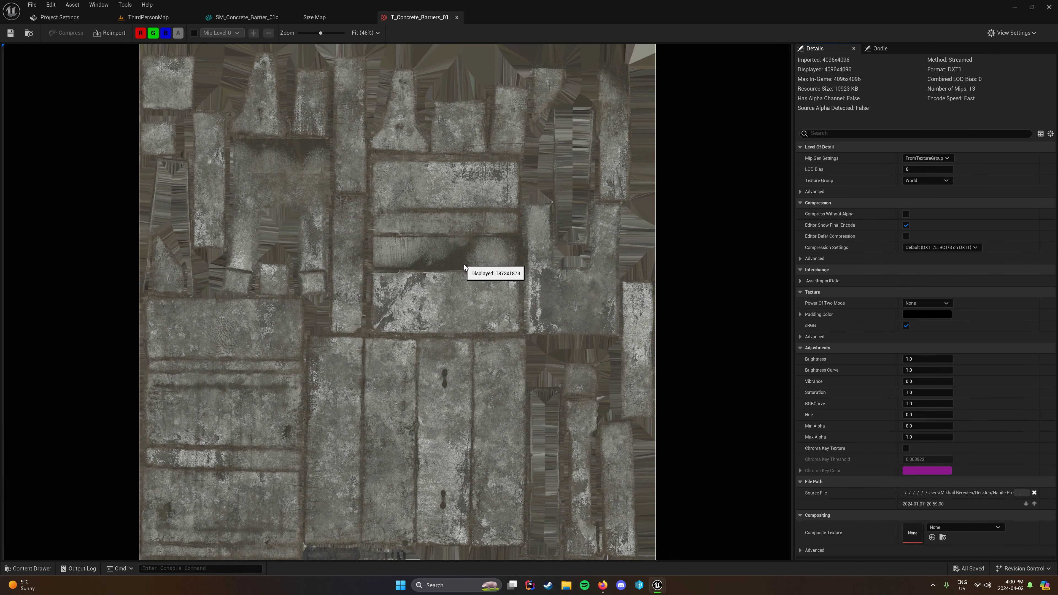
Return to the ThirdPersonMap level and browse to the Decay_Meshingun/Environment/Mesh/Prop folder
click(142, 19)
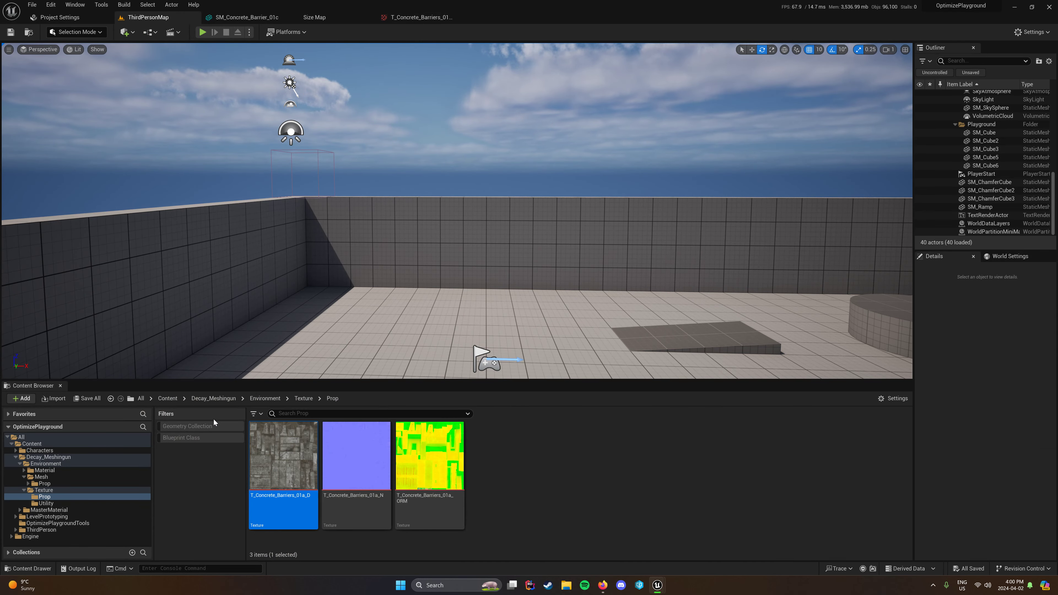
click(168, 399)
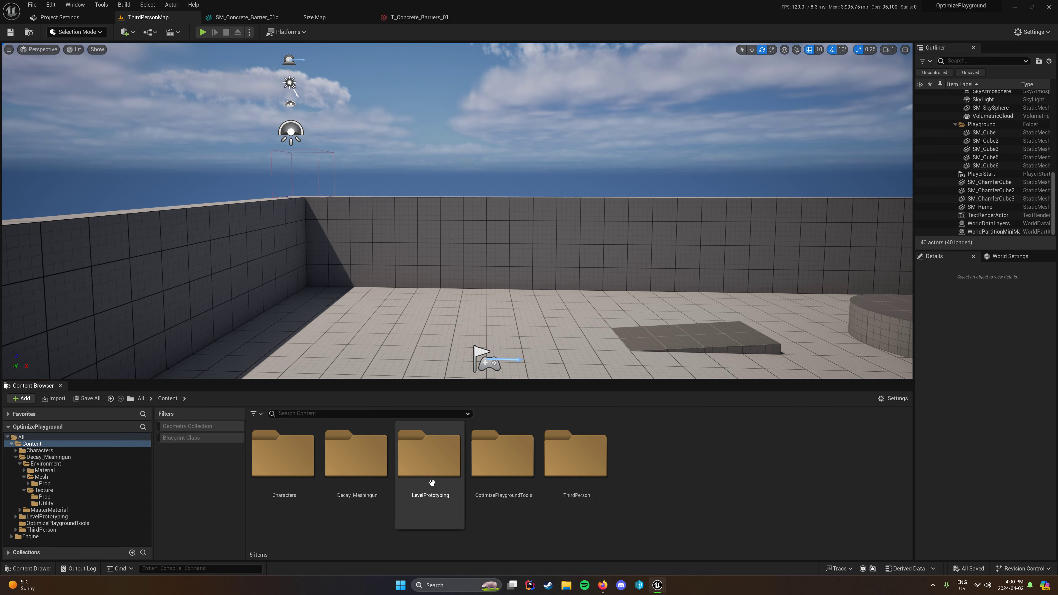
click(368, 475)
double_click(368, 475)
double_click(283, 456)
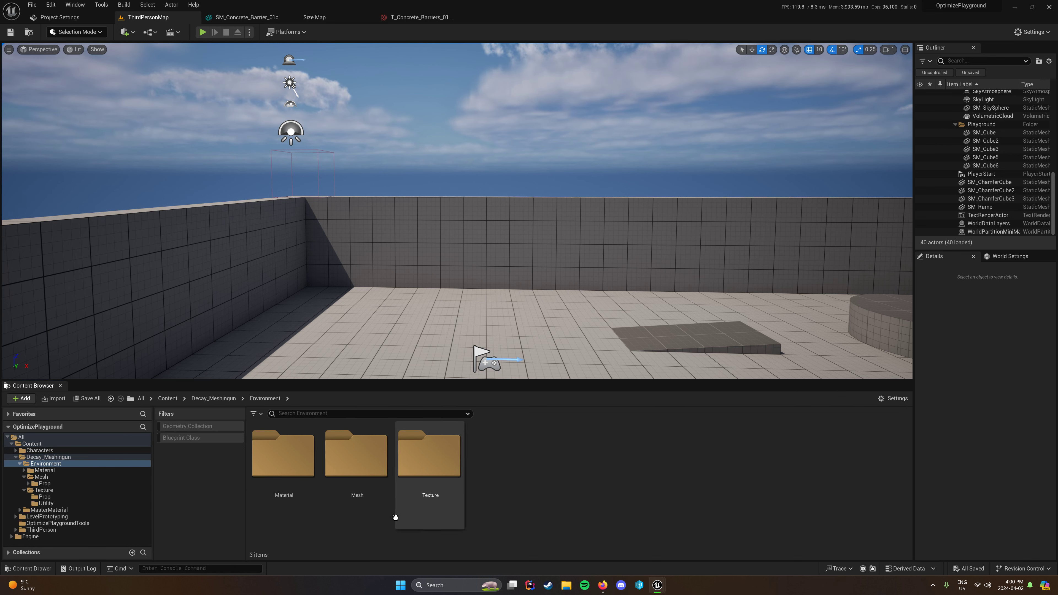
double_click(383, 504)
double_click(283, 456)
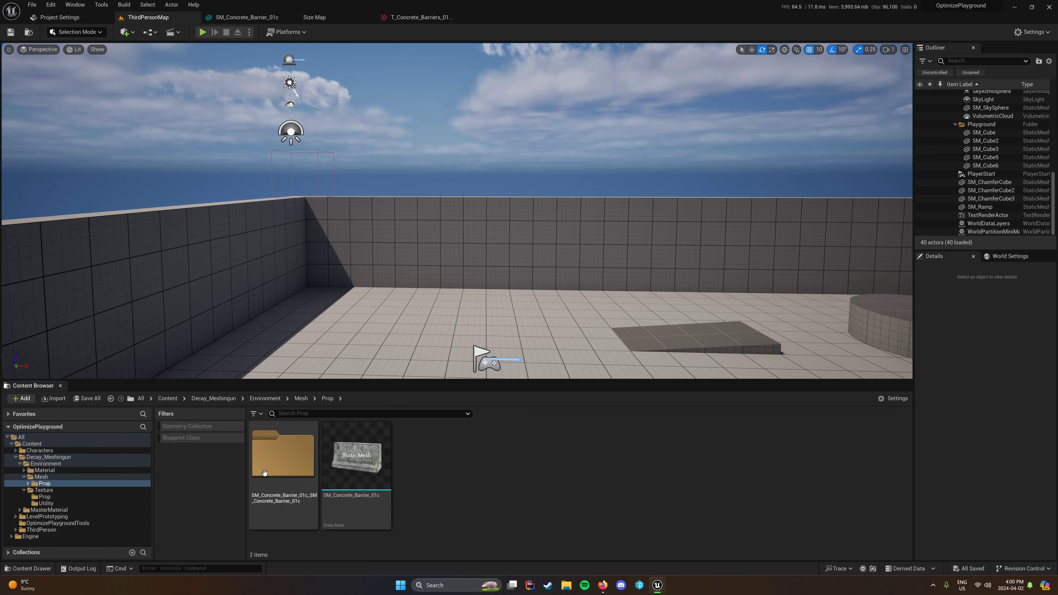
Place the SM_Concrete_Barrier_01c mesh on the level floor, enlarge the viewport and frame the barrier
drag(369, 463, 475, 314)
drag(524, 380, 524, 521)
key(f)
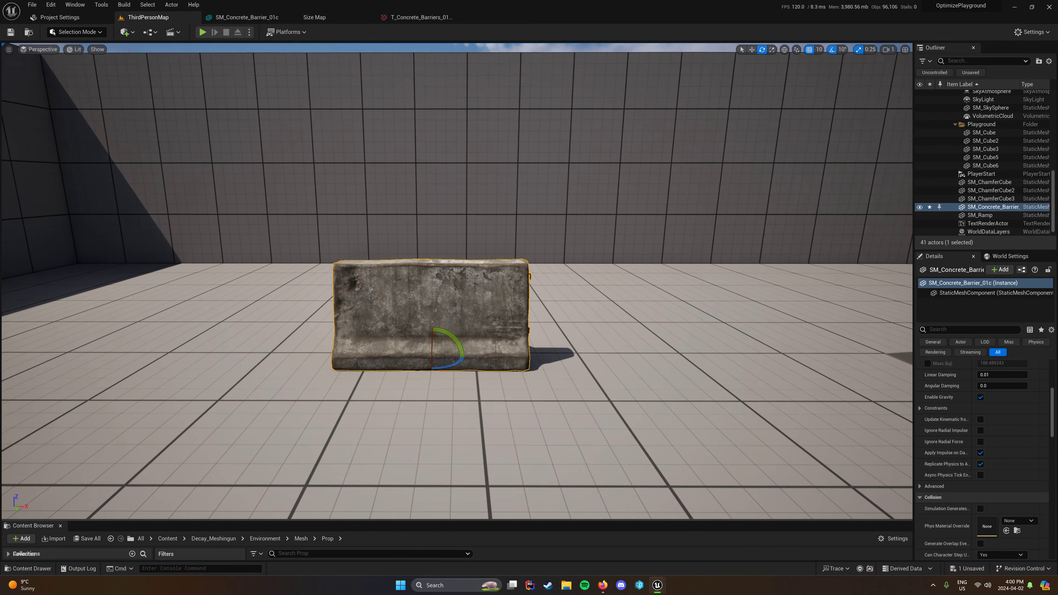
key(Escape)
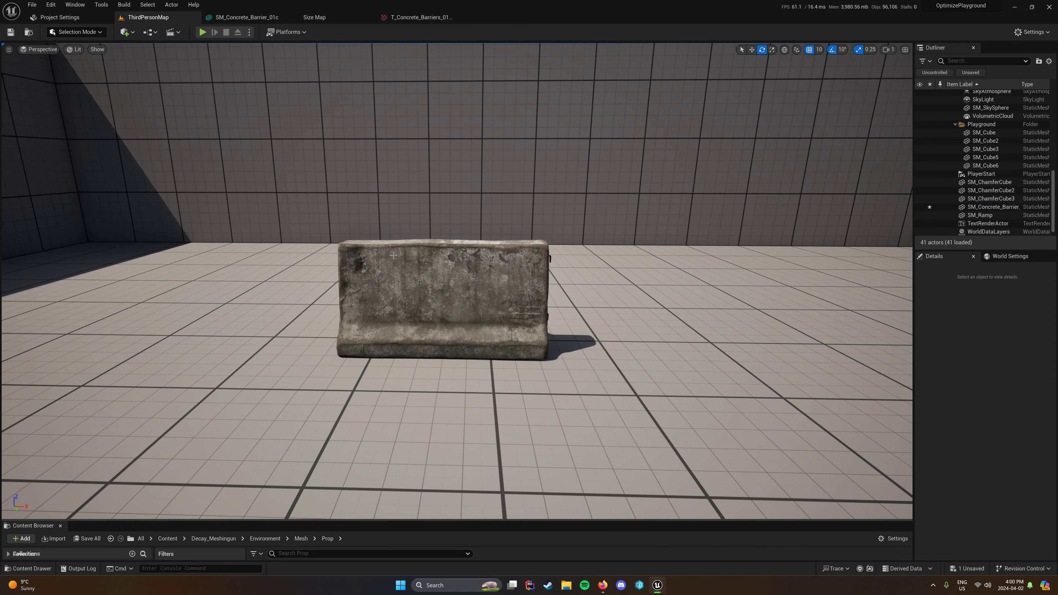
Show the Required Texture Resolution view mode for the placed barrier, using its T_Concrete_Barriers_01a_D texture
click(76, 50)
mouse_move(138, 151)
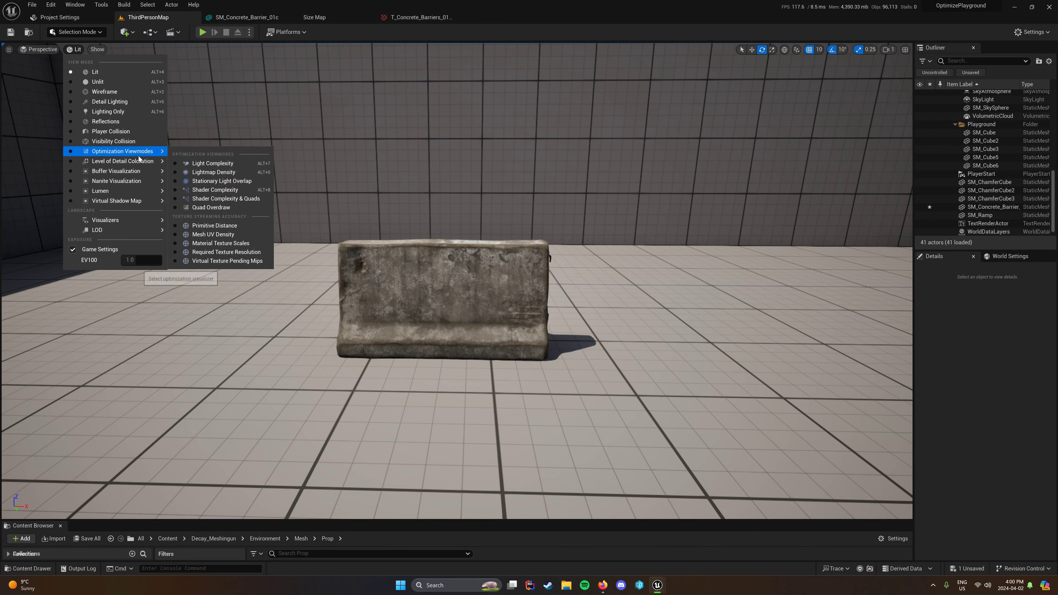
click(244, 252)
click(380, 270)
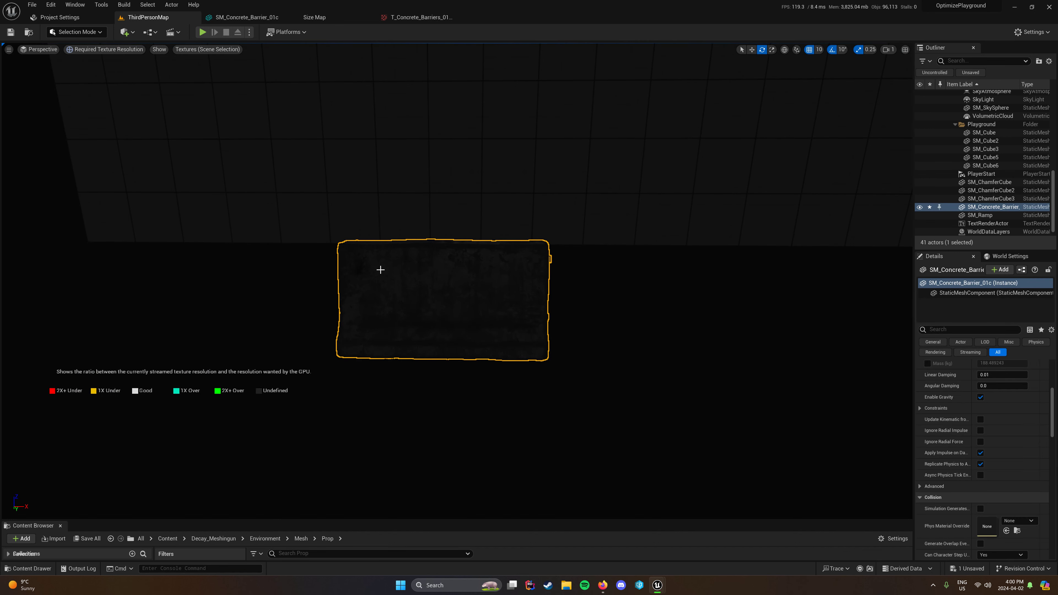
click(211, 49)
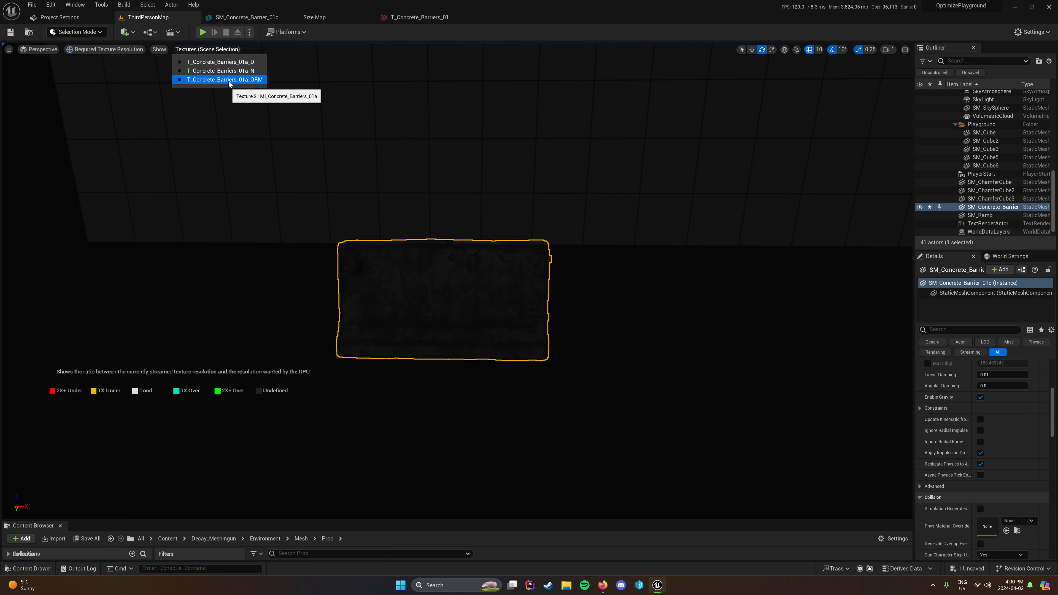
click(214, 61)
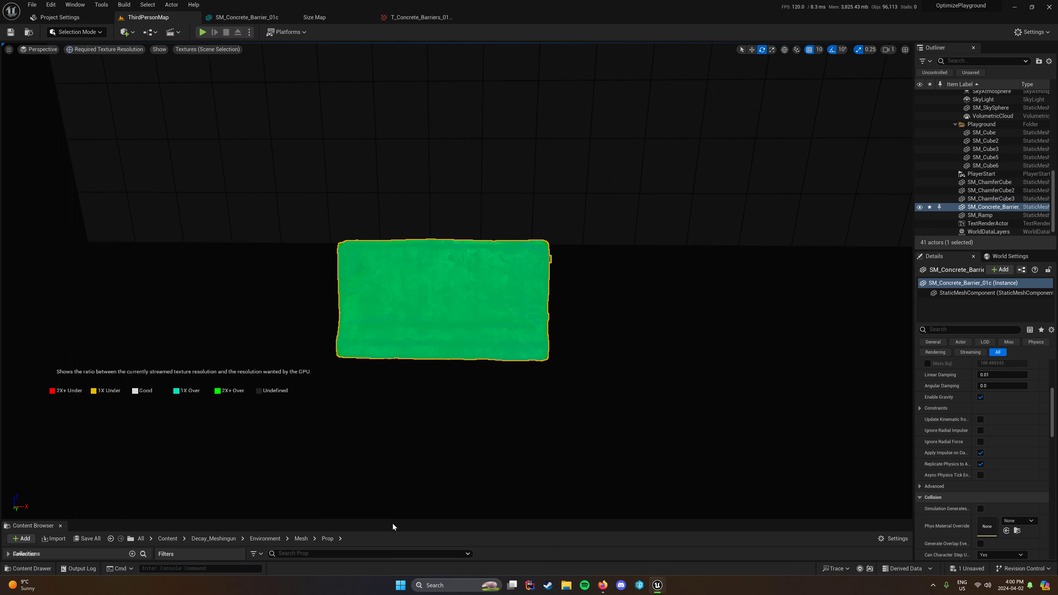
Browse to the Environment/Texture/Prop folder and inspect the details of the barrier's D, N and ORM textures
drag(391, 521, 390, 384)
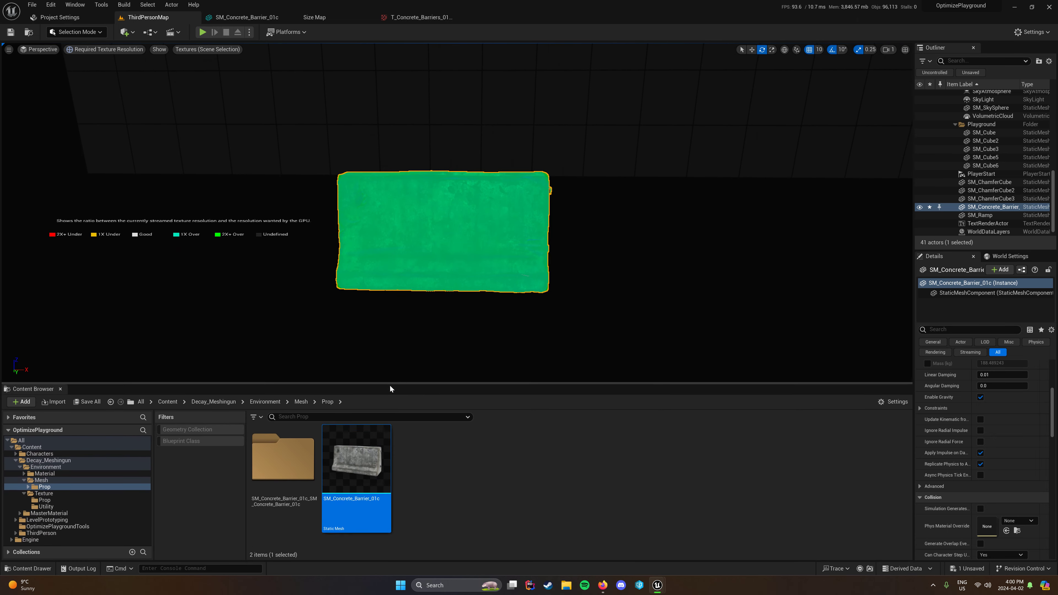
double_click(304, 468)
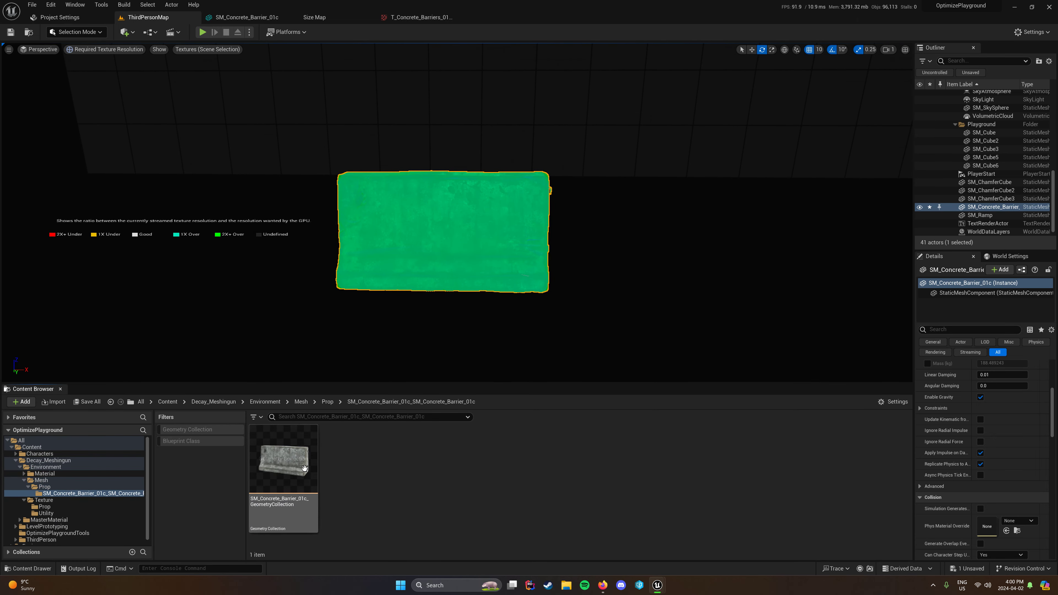
key(alt+Left)
key(alt+Left)
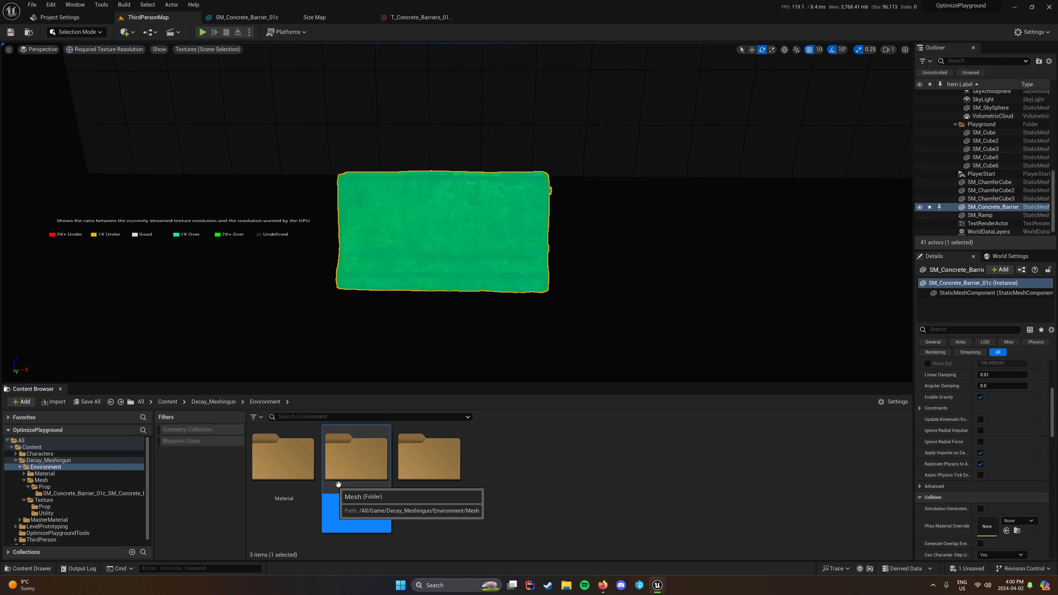
double_click(401, 466)
click(283, 458)
double_click(284, 458)
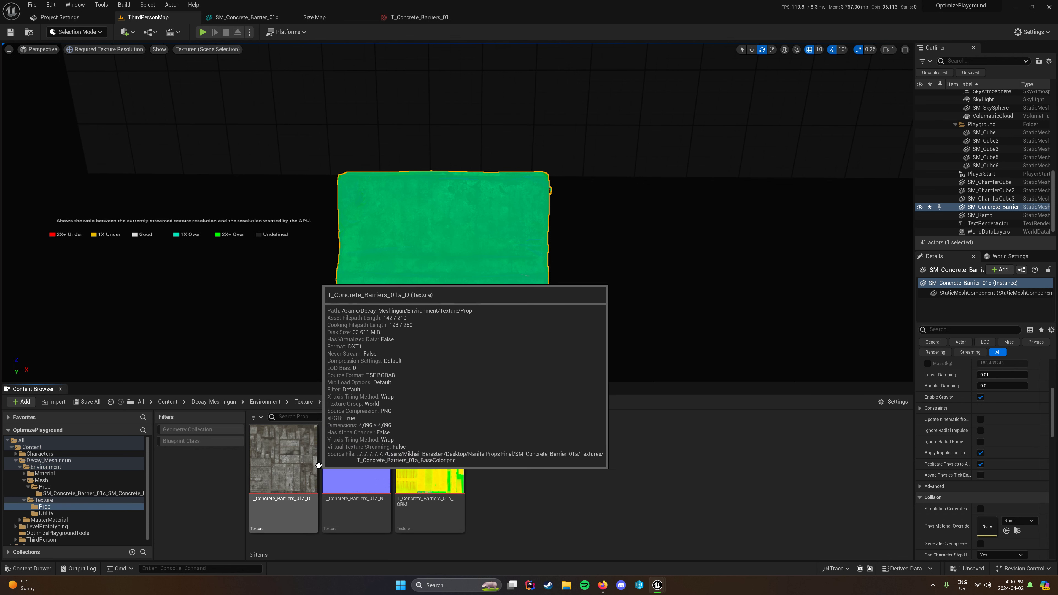
click(302, 457)
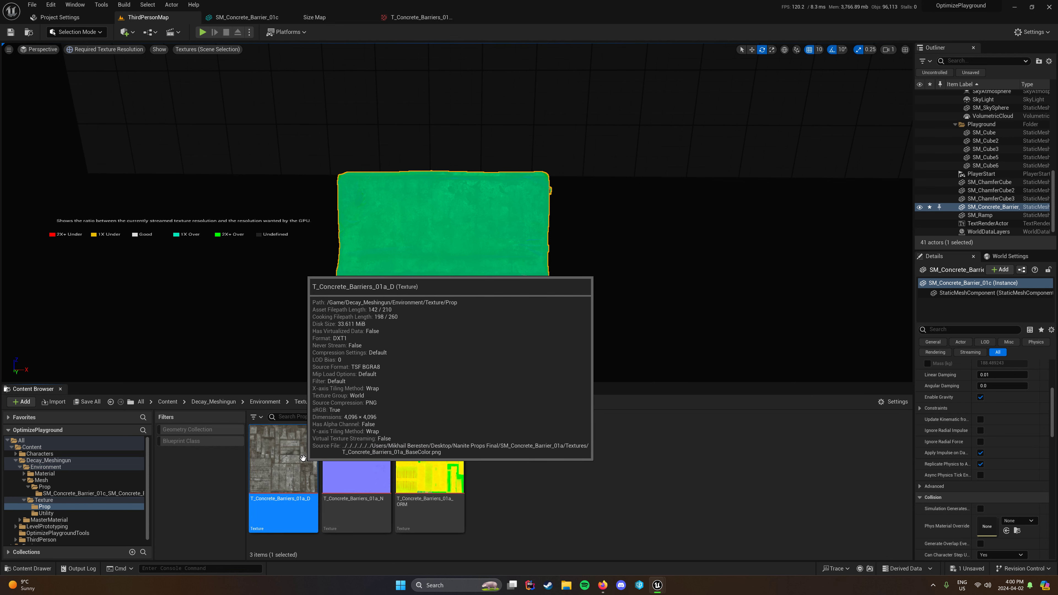
click(350, 465)
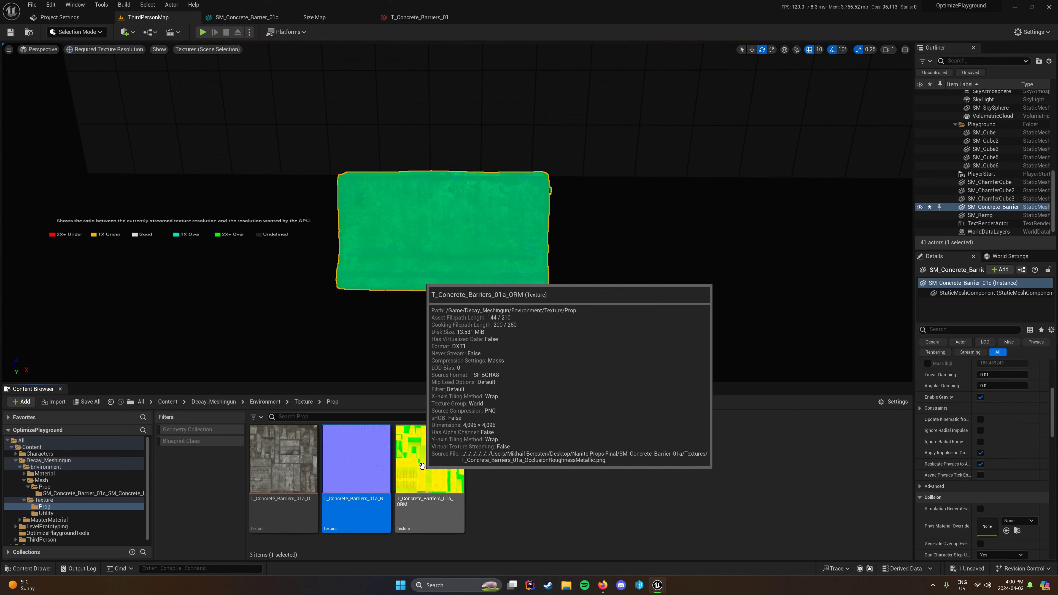
click(484, 488)
Examine the barrier's required texture resolution coloring from different sides
right_drag(362, 349, 362, 349)
key(d)
key(s)
key(a)
key(w)
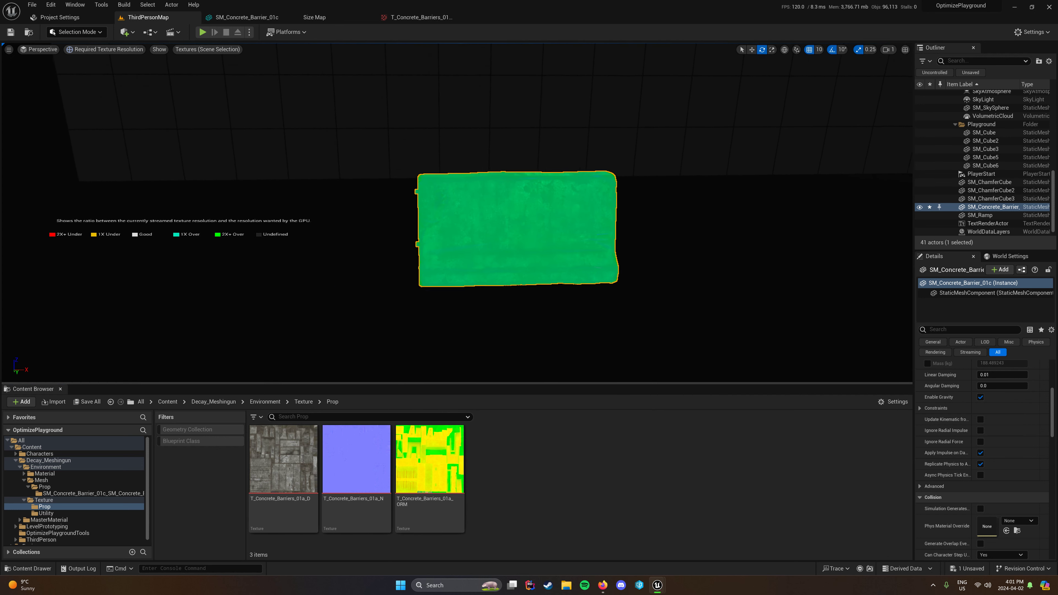
right_drag(156, 253, 156, 253)
key(d)
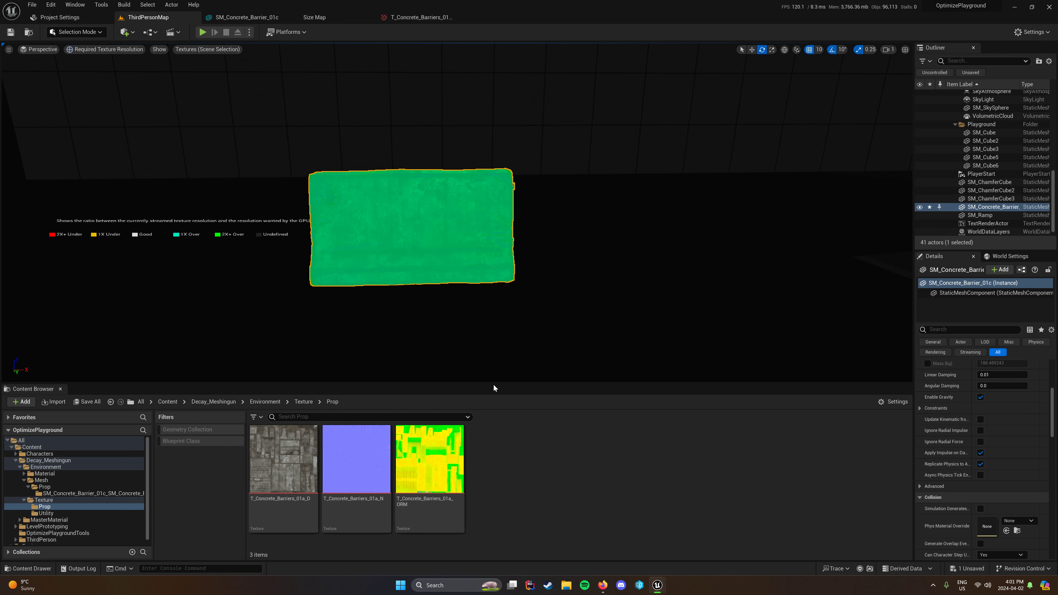
Expand the viewport to full screen and examine the resolution coloring close to the barrier's surface
key(F11)
right_drag(534, 317, 517, 317)
key(w)
key(w)
key(w)
key(w)
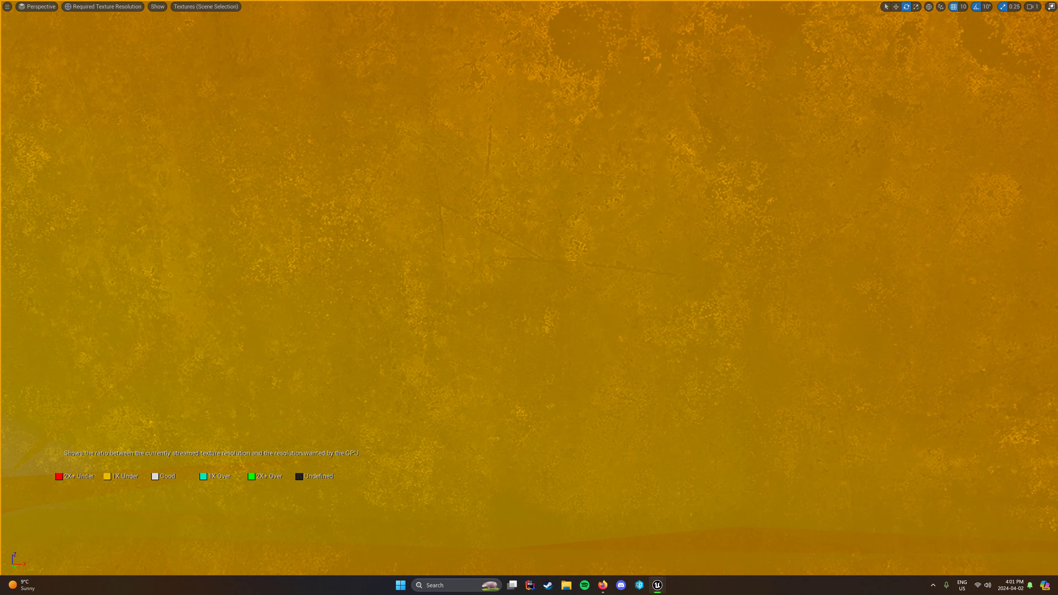
Reduce the viewport camera speed to 0.1 and examine the barrier's resolution coloring from an even closer distance
click(1032, 6)
click(991, 27)
key(w)
right_drag(916, 108, 916, 108)
key(s)
key(w)
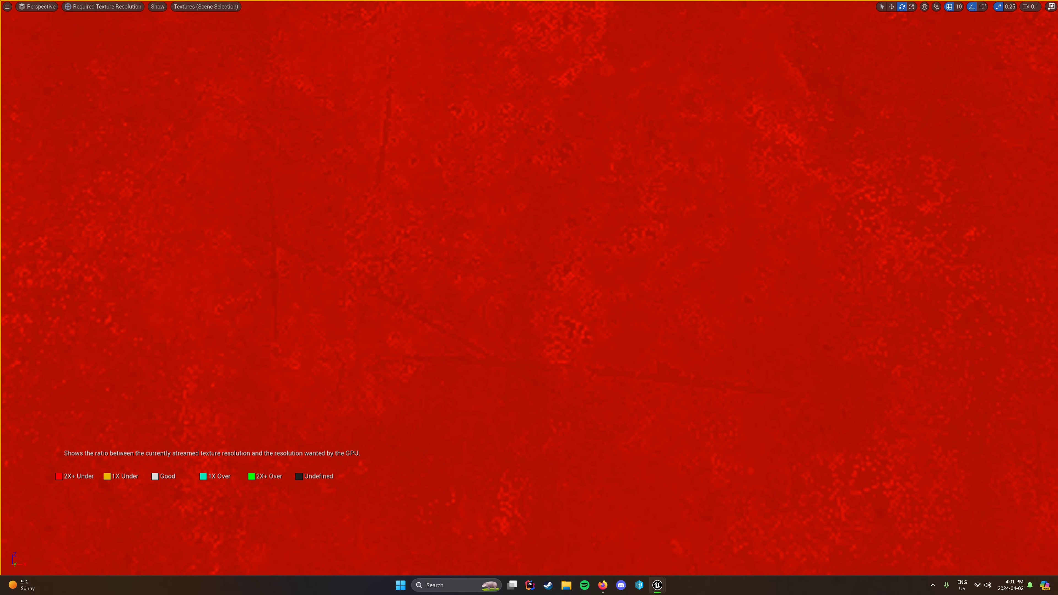
Switch the viewport to the Lit view mode and compare the barrier's surface detail up close and from farther away
click(117, 8)
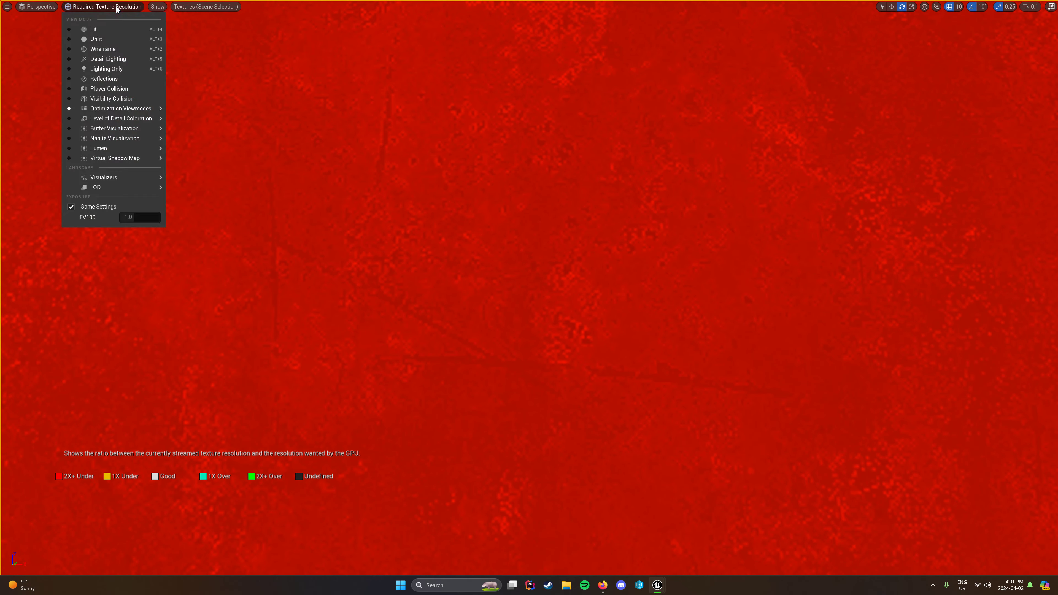
click(114, 29)
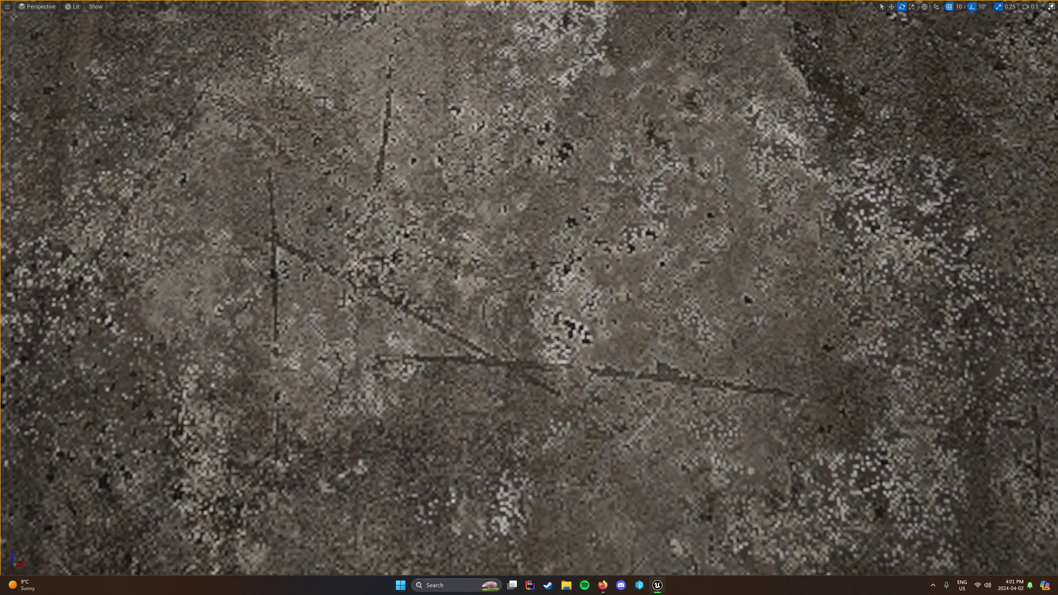
right_drag(572, 385, 572, 385)
key(s)
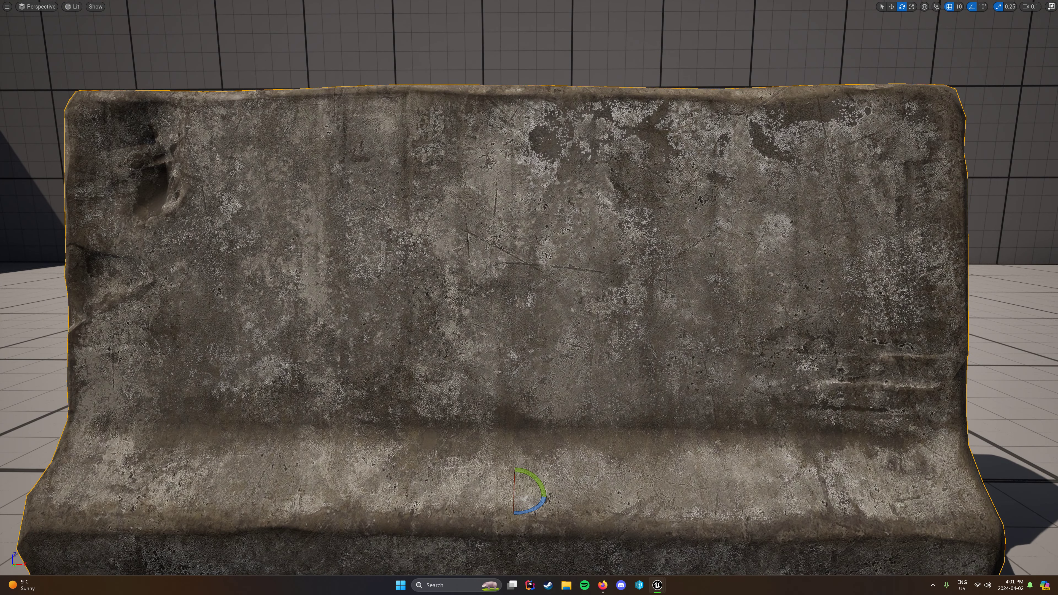
Switch the viewport to the Required Texture Resolution view mode for the barrier's T_Concrete_Barriers_01a_D texture
click(73, 10)
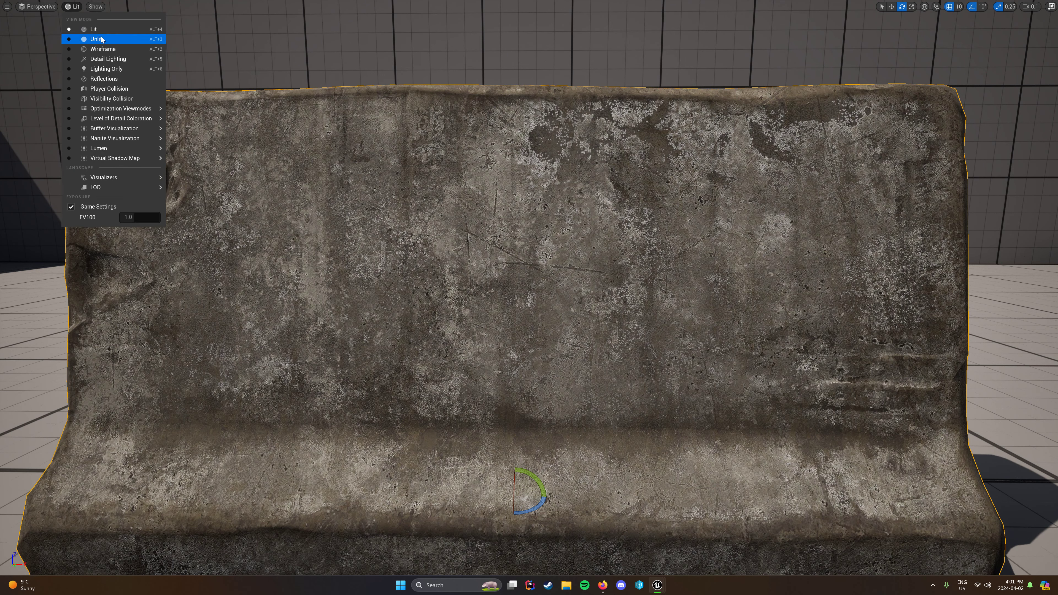
mouse_move(125, 109)
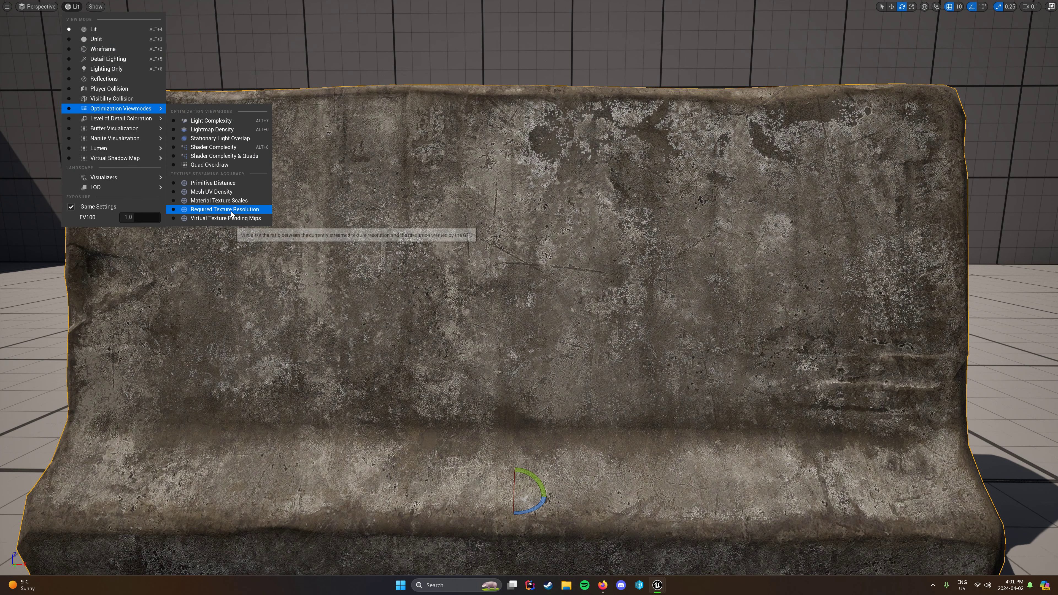
click(227, 210)
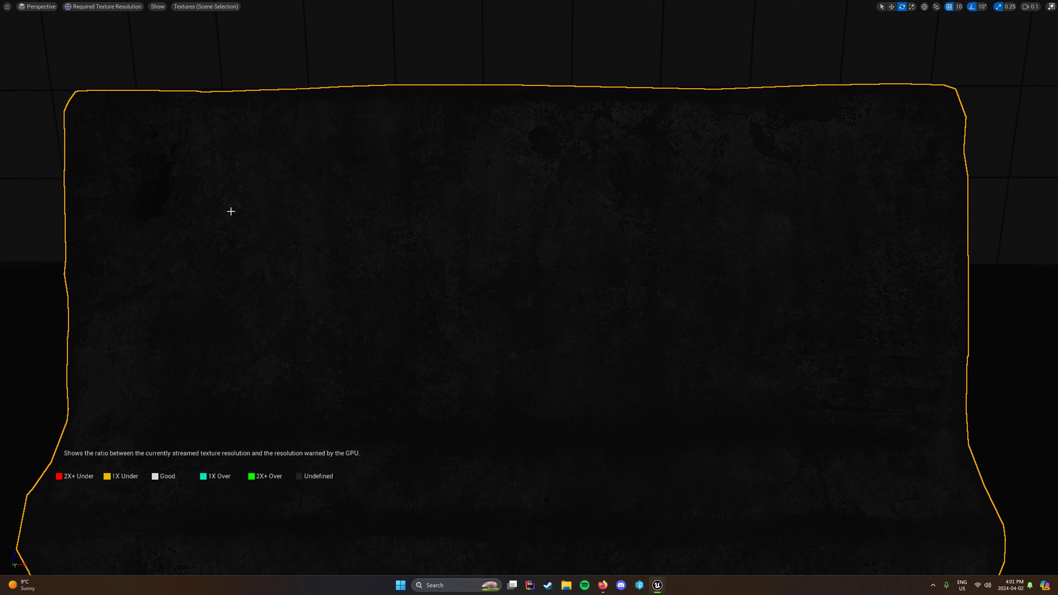
click(202, 8)
click(208, 21)
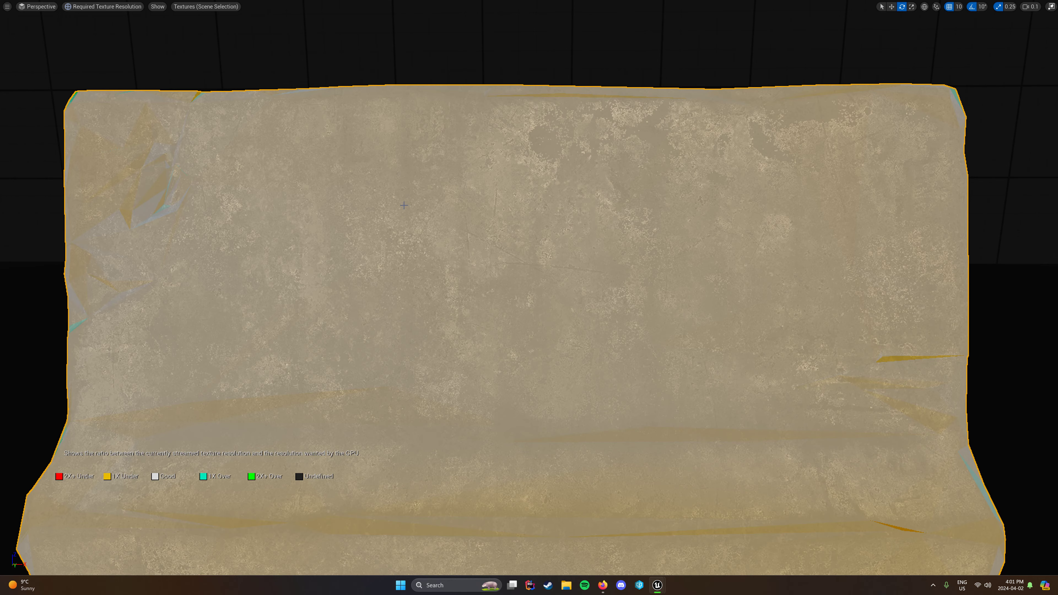
Examine how the barrier's required resolution coloring changes while moving the camera slightly closer and farther away
right_drag(574, 308, 573, 309)
key(w)
key(s)
key(s)
key(s)
key(s)
key(s)
key(w)
key(w)
key(w)
key(s)
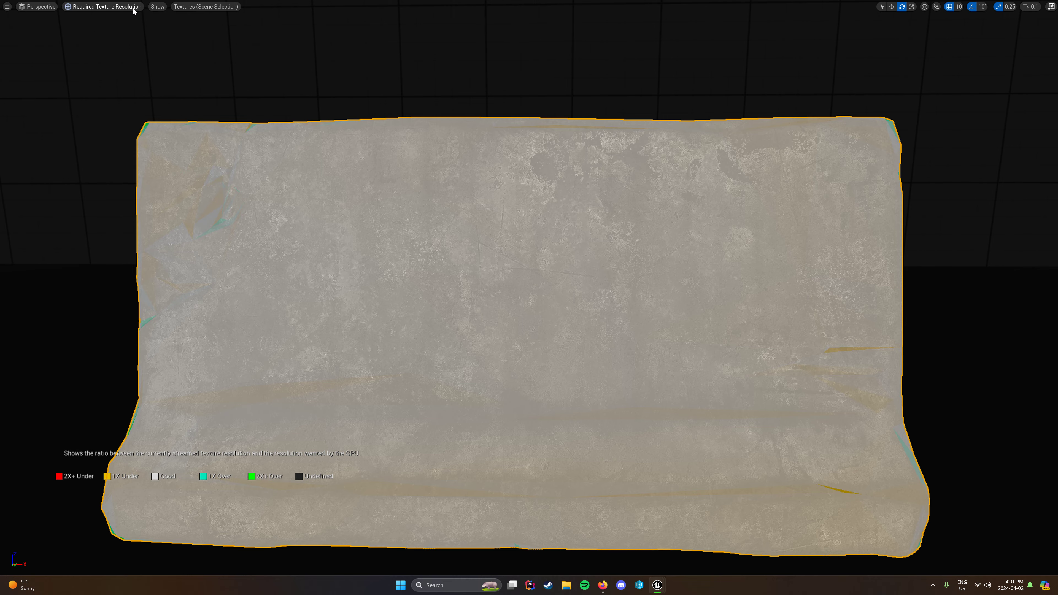
Return the viewport to the Lit view mode and view the barrier from a larger distance
click(125, 6)
click(113, 39)
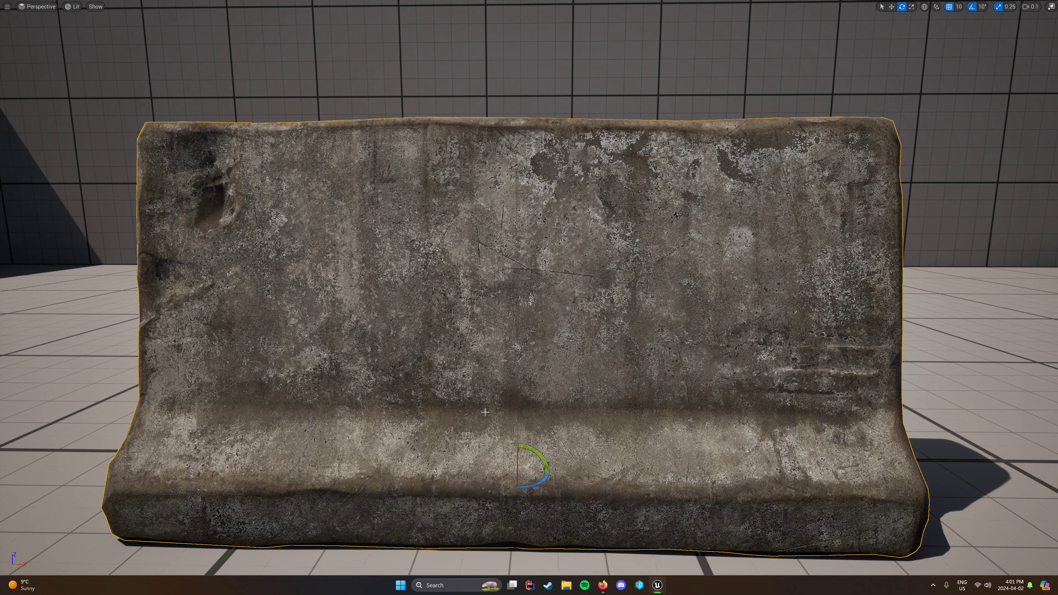
key(s)
right_drag(536, 269, 536, 269)
Show the Required Texture Resolution of T_Concrete_Barriers_01a_D and examine the barrier's coloring from increasingly far away
click(72, 7)
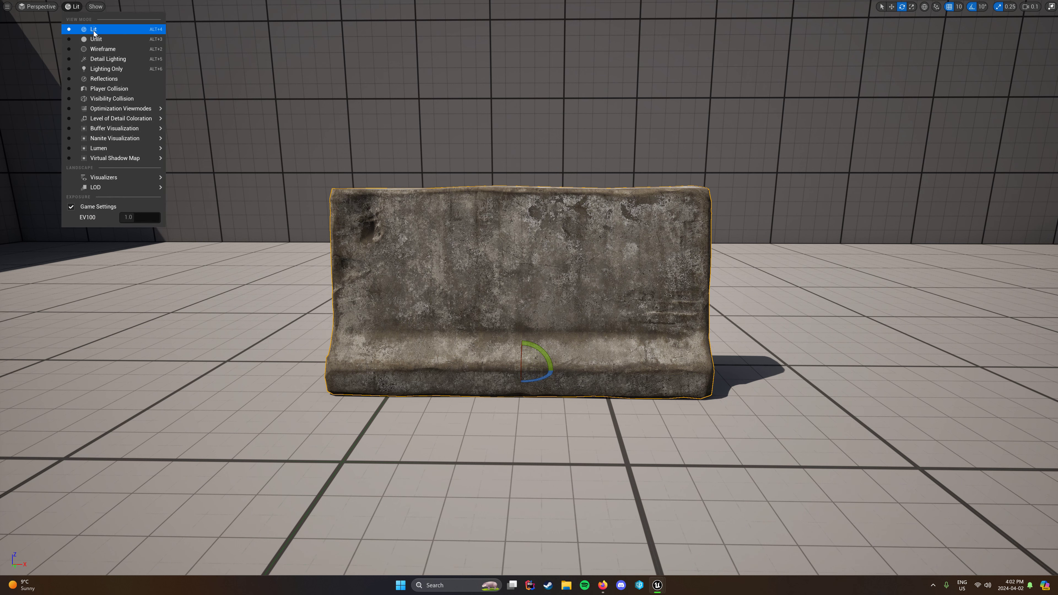
mouse_move(146, 109)
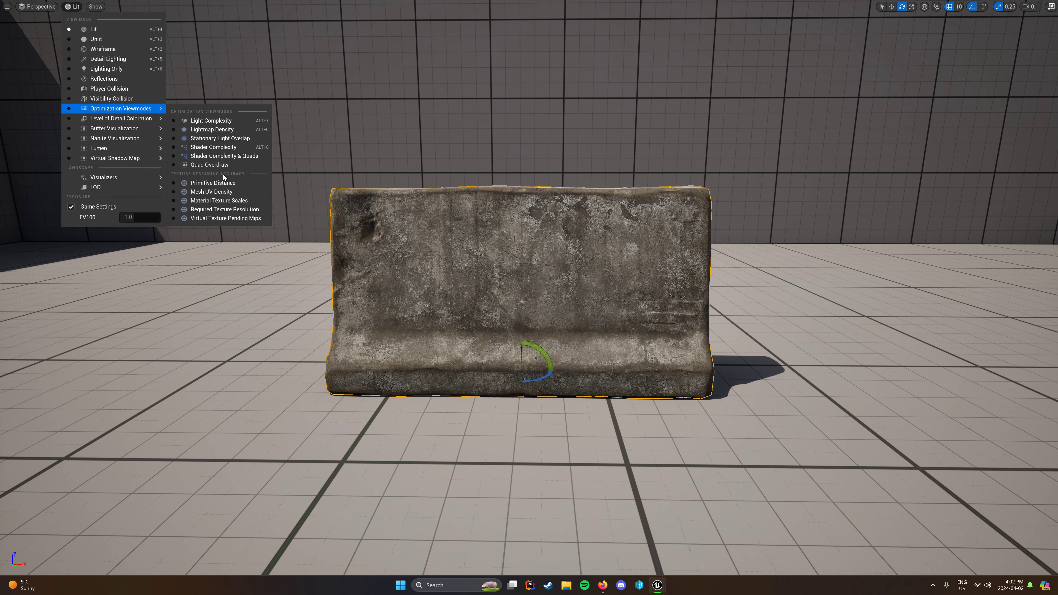
click(228, 209)
click(206, 6)
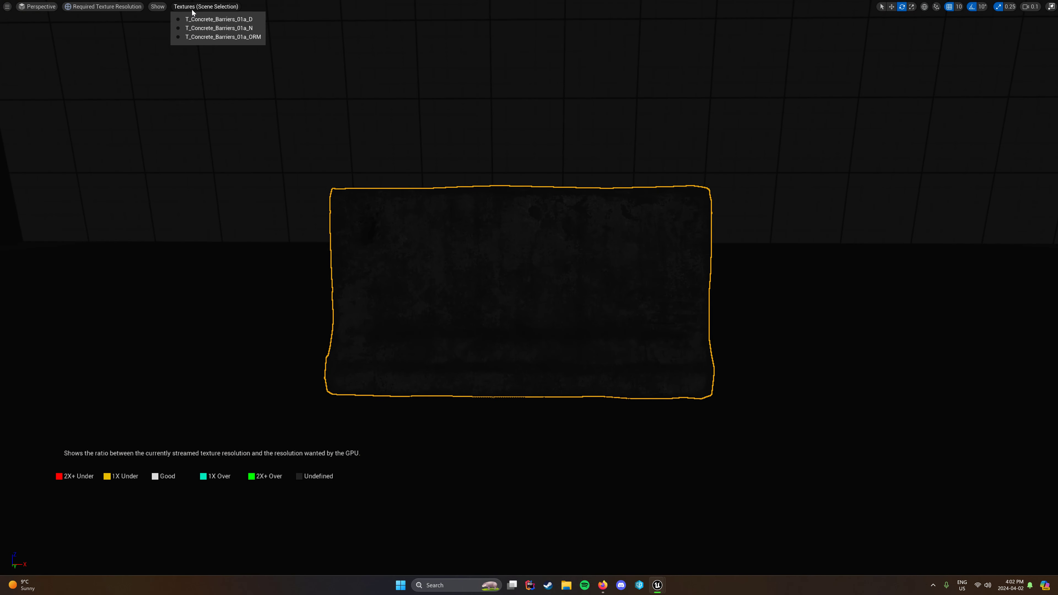
click(209, 17)
key(s)
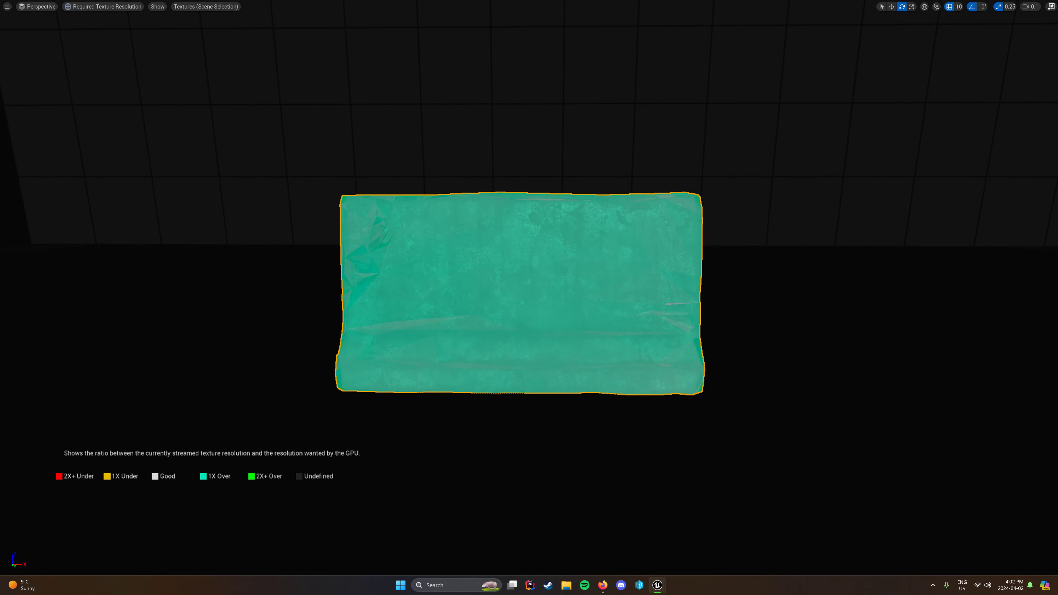
key(s)
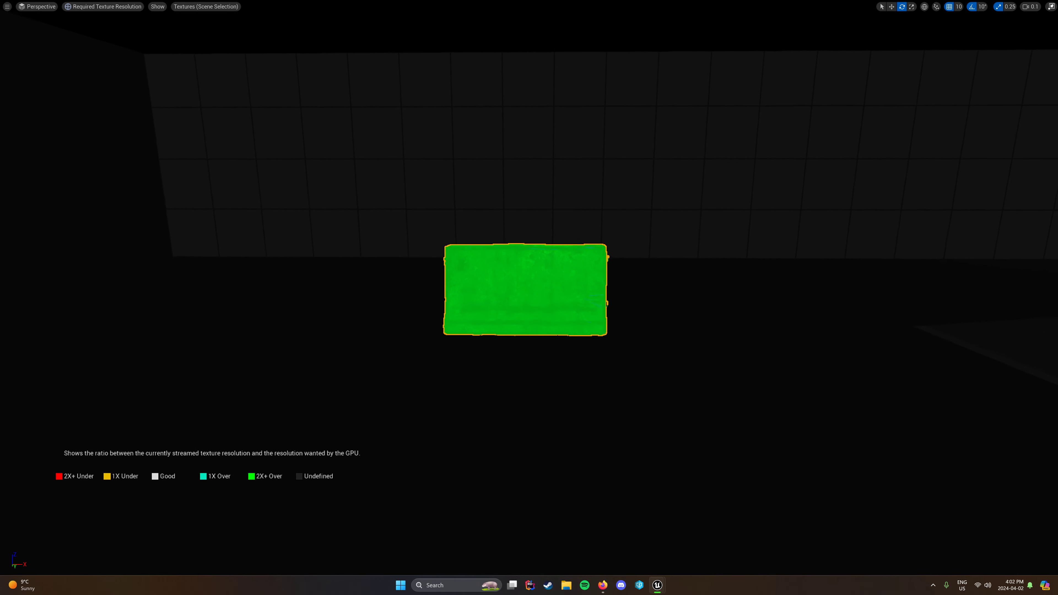
Switch the viewport to Lit, play the level and detach the camera from the player character
click(100, 6)
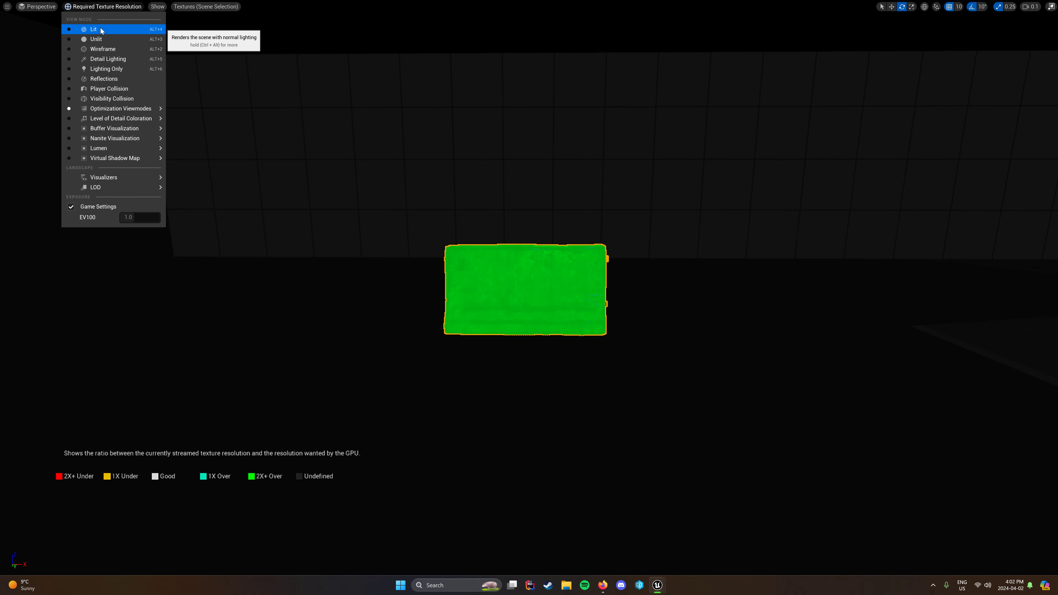
mouse_move(132, 109)
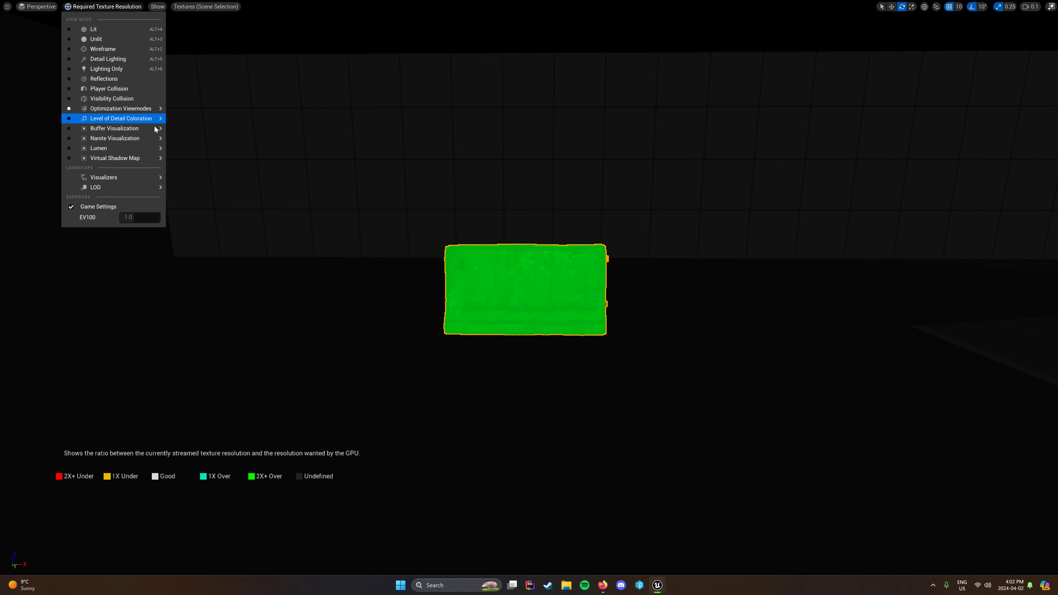
click(98, 28)
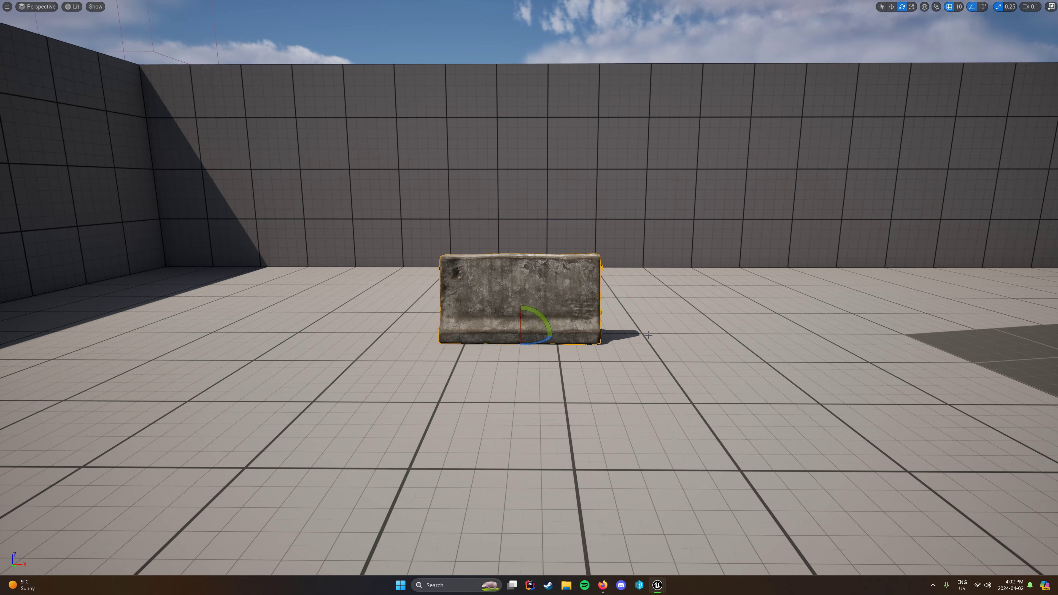
key(alt+p)
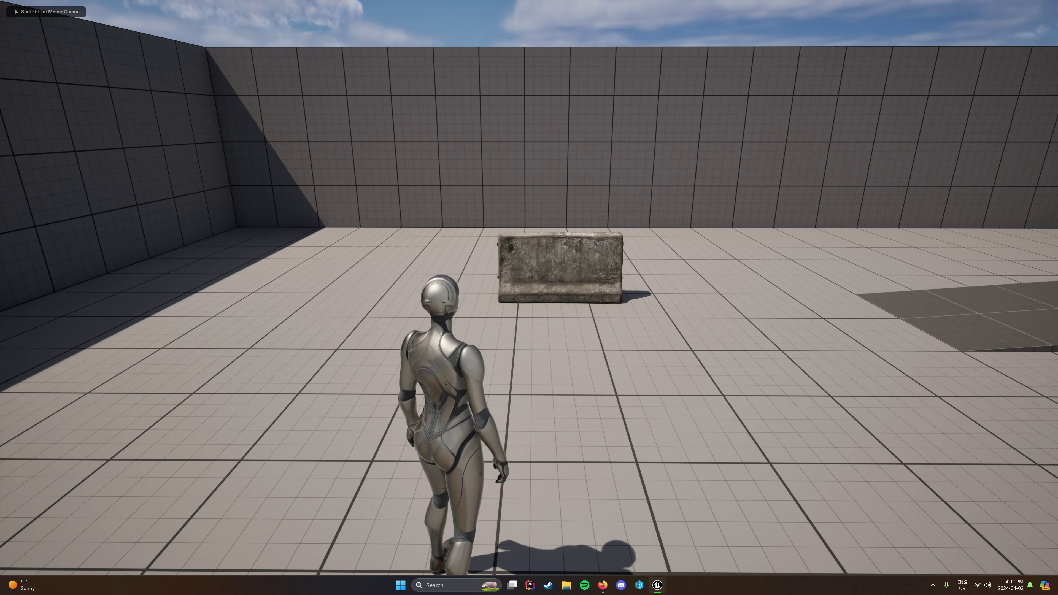
key(Escape)
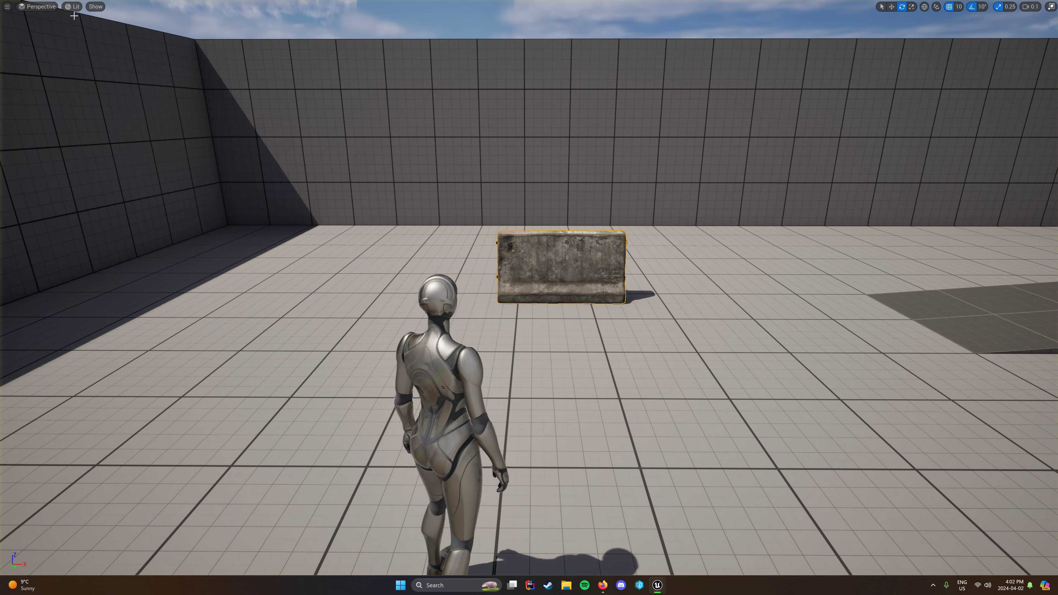
View the barrier's Required Texture Resolution at the gameplay camera distance and stop the play session
click(71, 8)
mouse_move(127, 109)
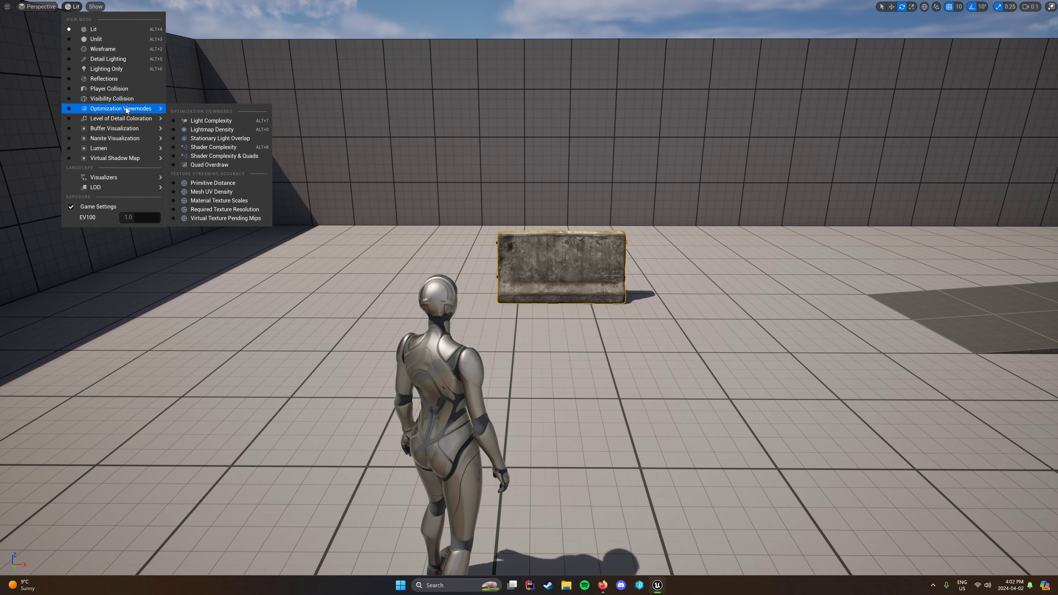
click(227, 210)
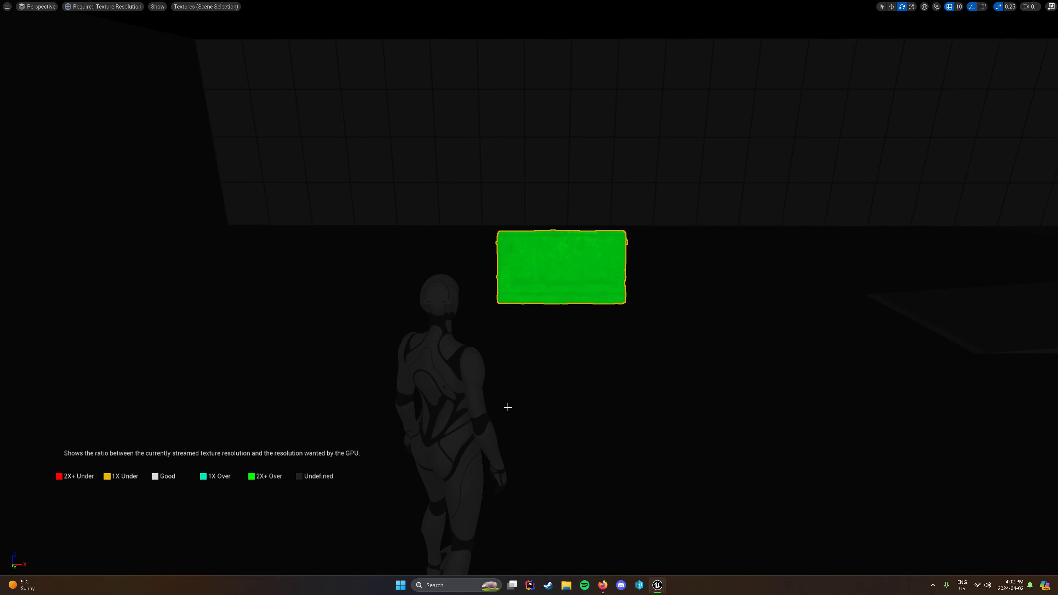
key(Escape)
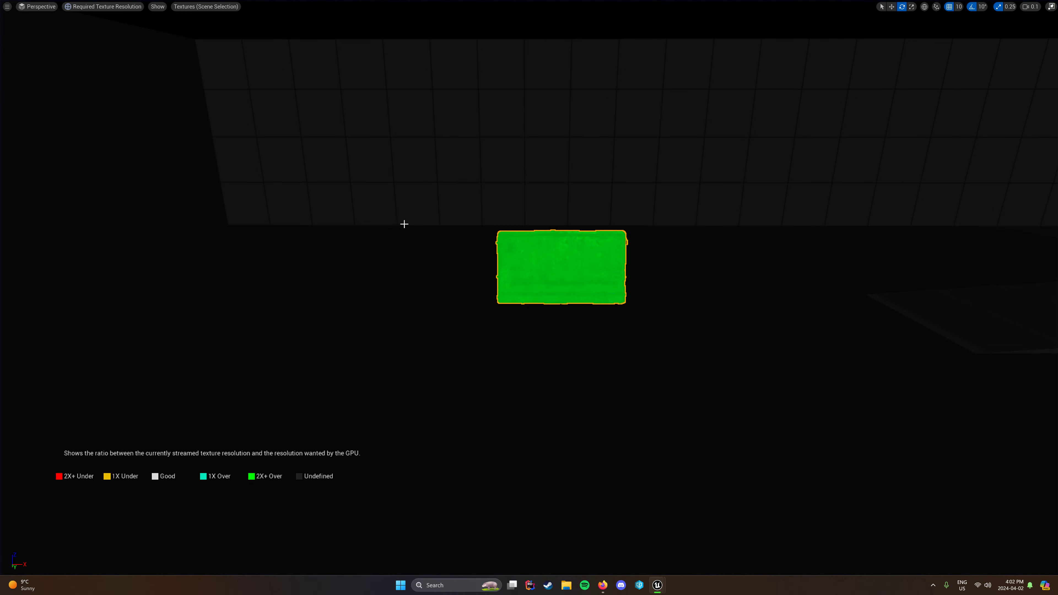
Play the level again, walk the character up to the barrier, detach the camera to examine its resolution coloring, and stop playing
key(alt+p)
key(w)
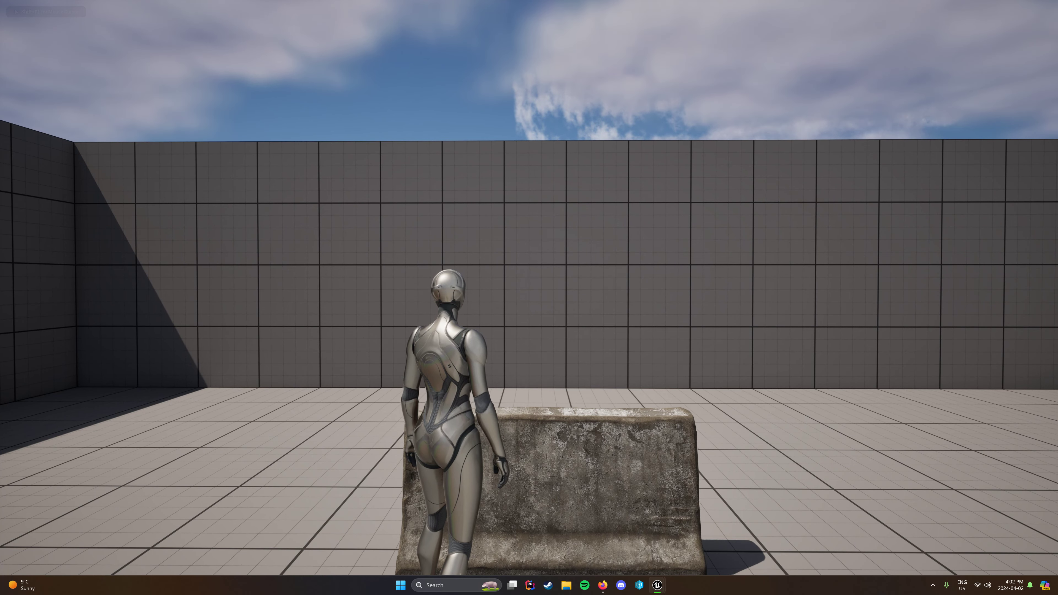
key(F8)
right_drag(460, 273, 467, 325)
key(w)
mouse_move(529, 383)
right_down()
mouse_move(556, 371)
mouse_move(540, 375)
right_up()
key(s)
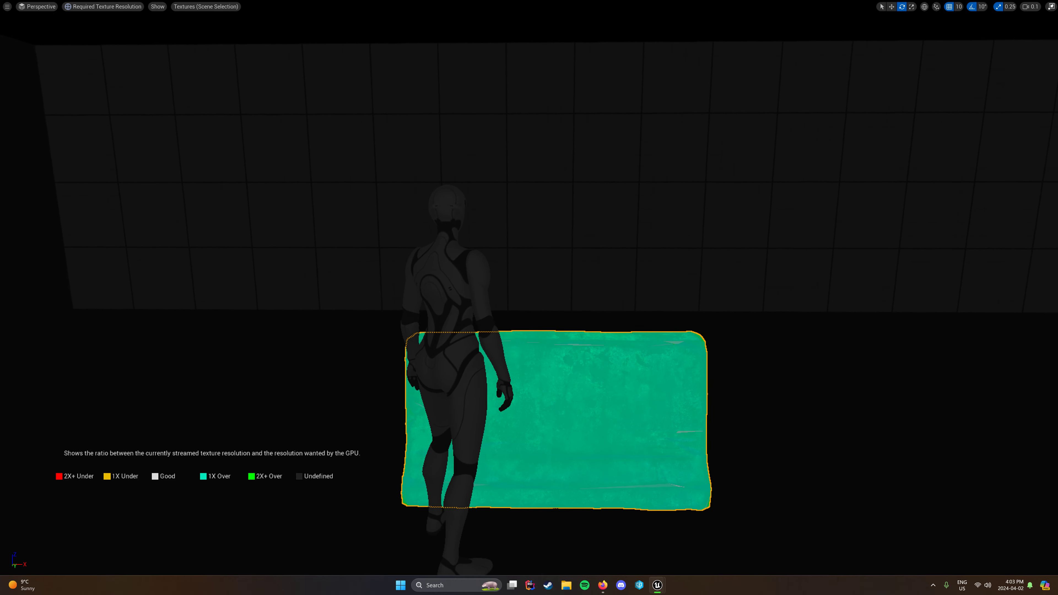
key(Escape)
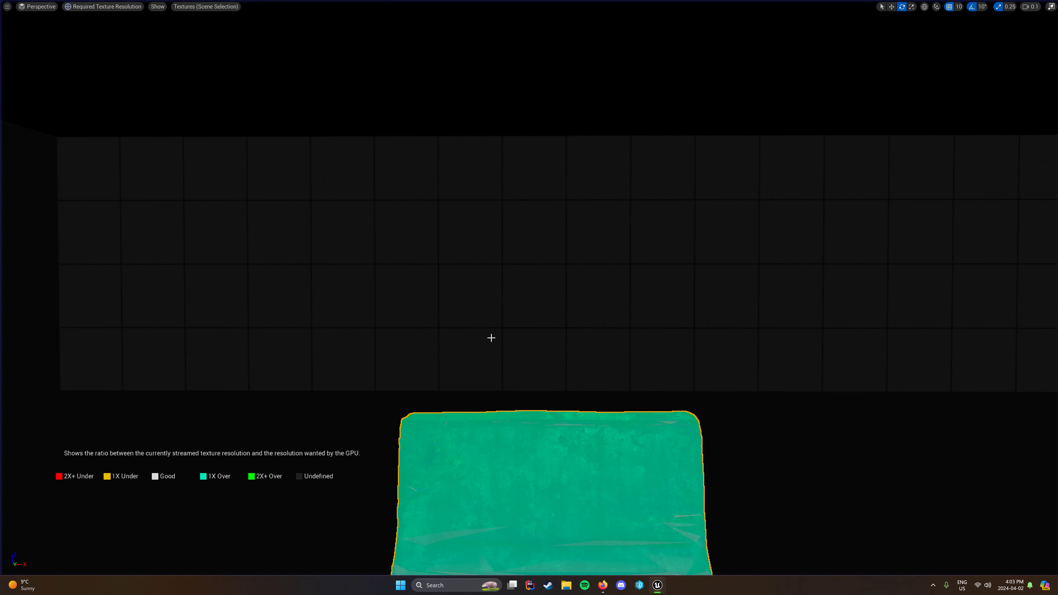
Leave the full-screen viewport and open the T_Concrete_Barriers_01a_D texture for editing
key(F11)
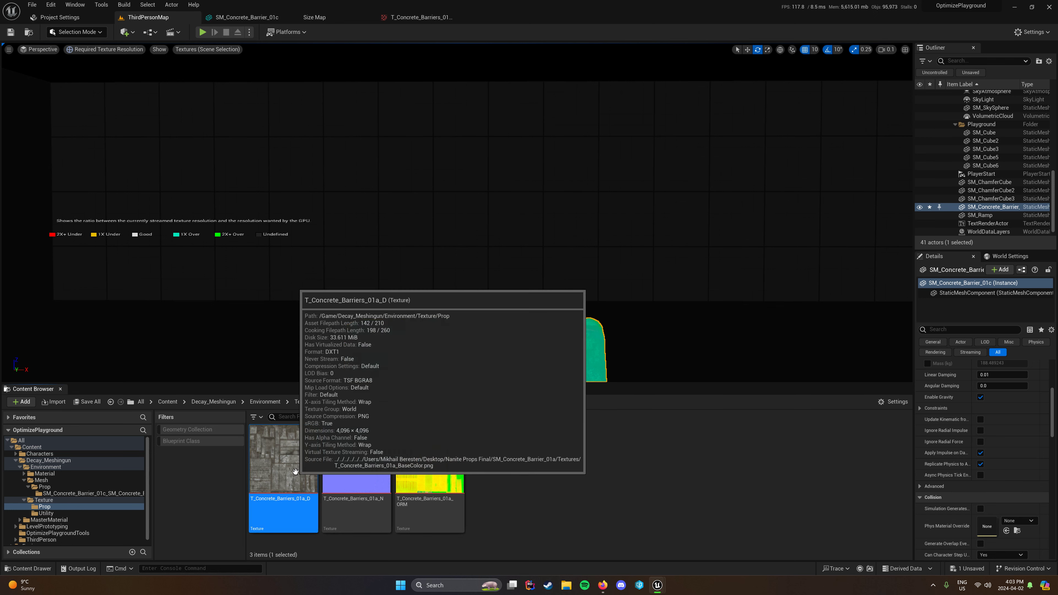
right_click(296, 473)
double_click(289, 484)
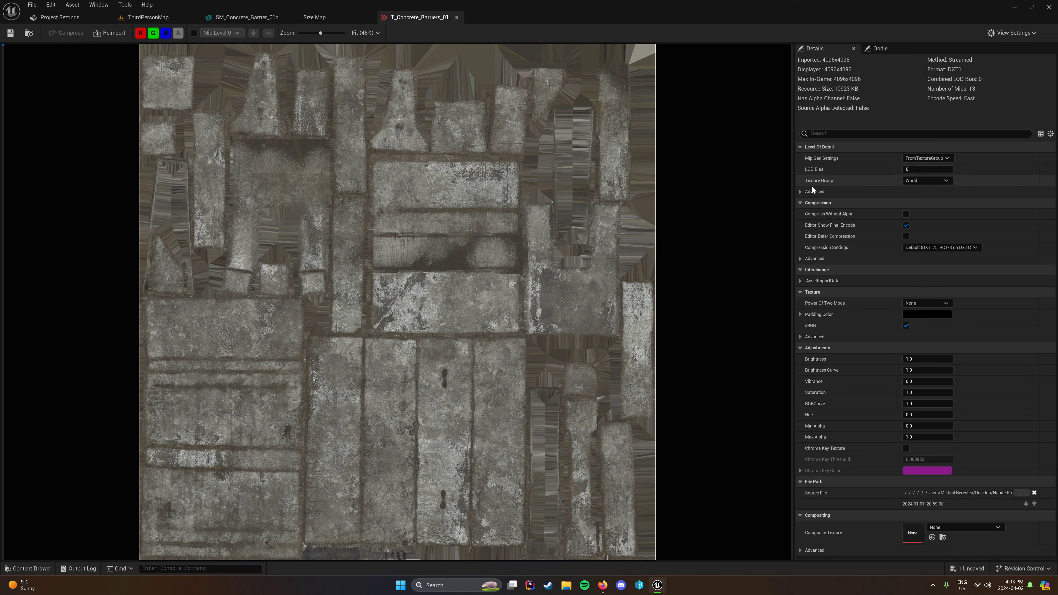
Set the texture's Maximum Texture Size to 512 in the advanced compression settings
click(800, 190)
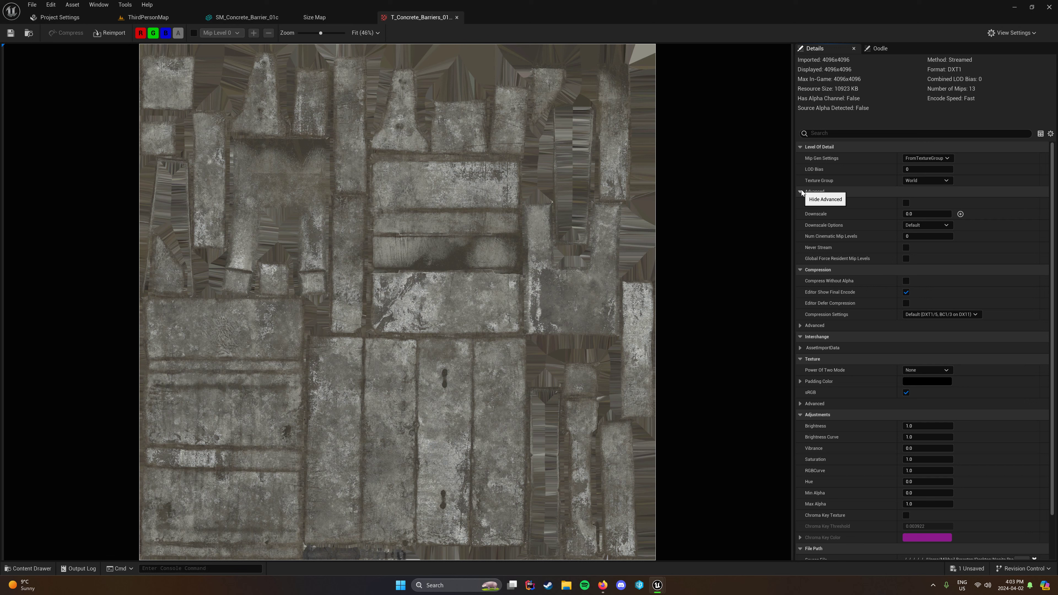
click(801, 190)
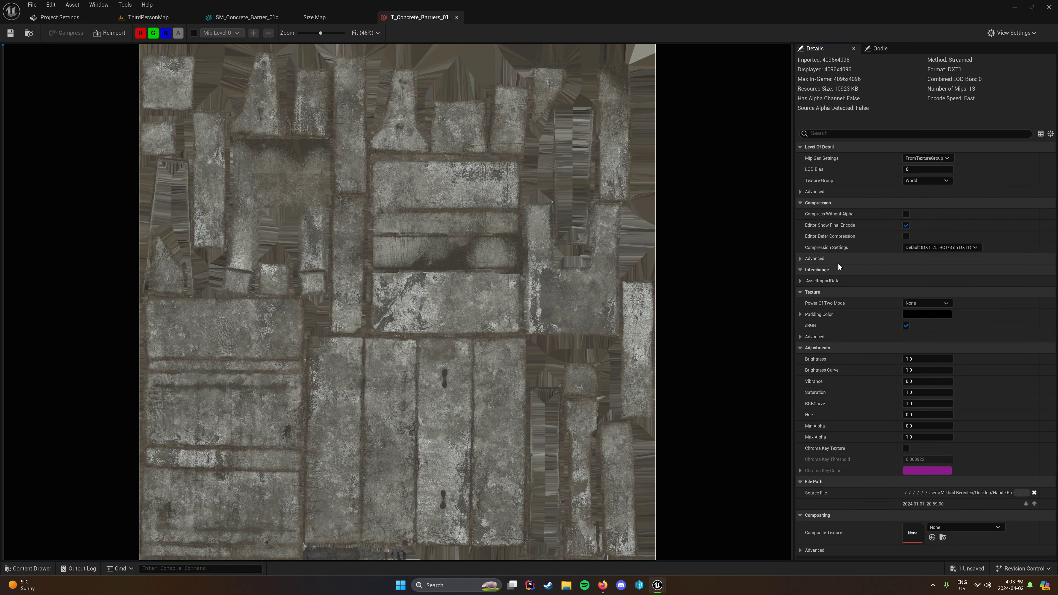
click(801, 334)
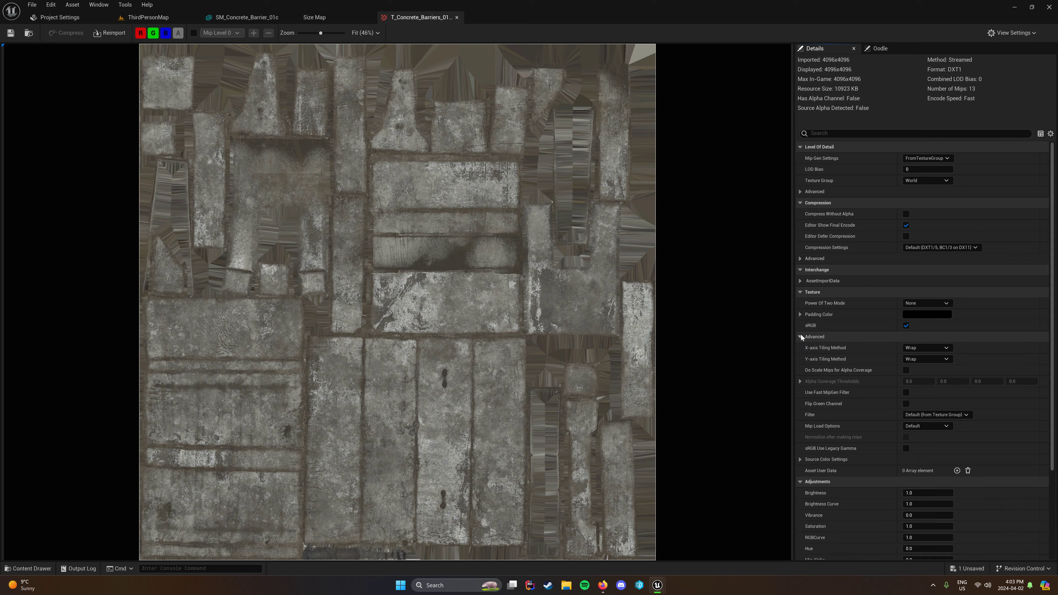
click(799, 336)
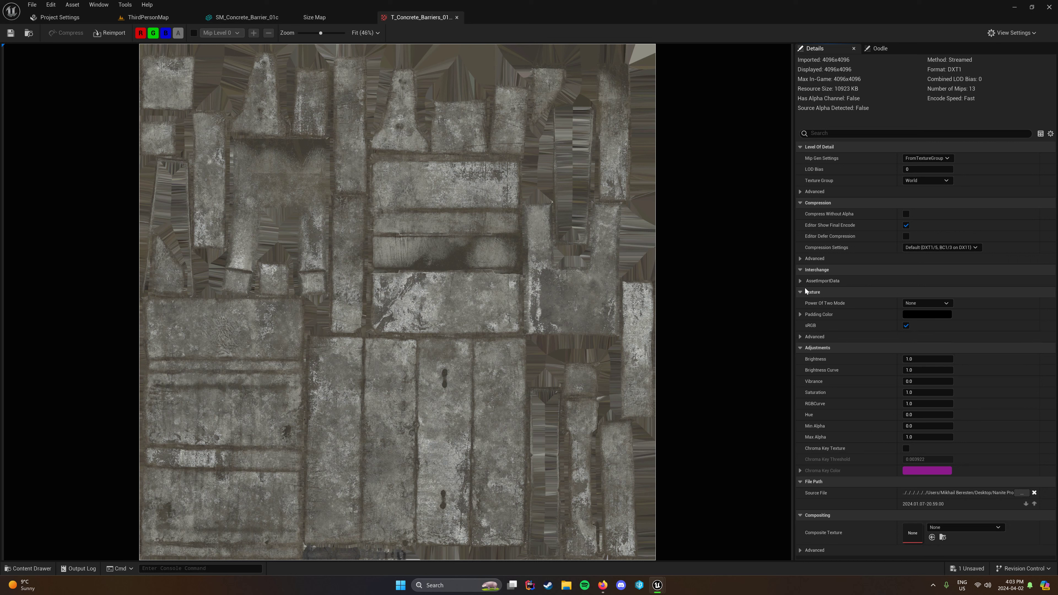
click(800, 258)
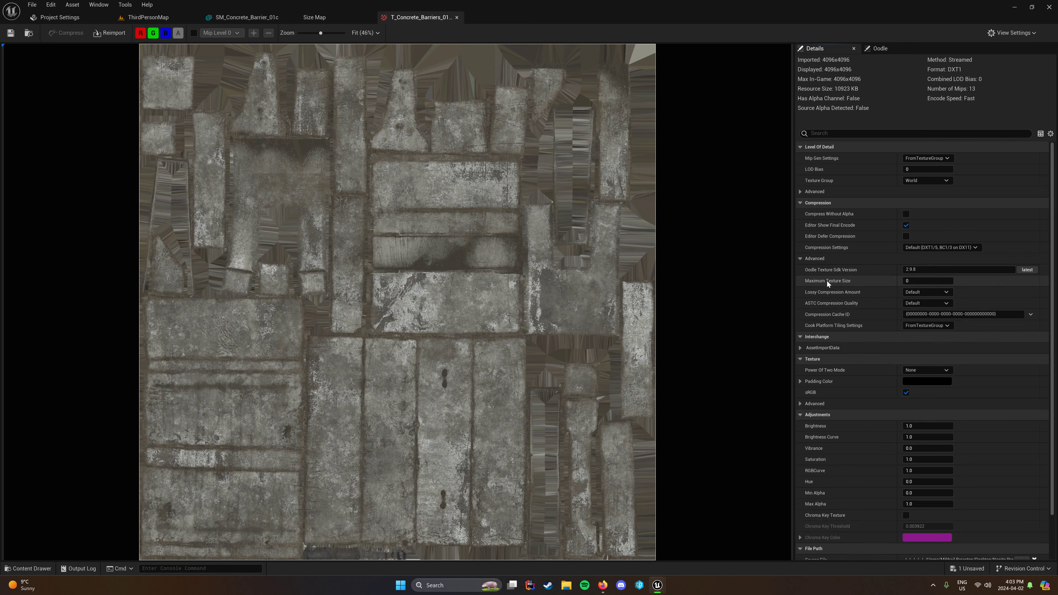
click(902, 281)
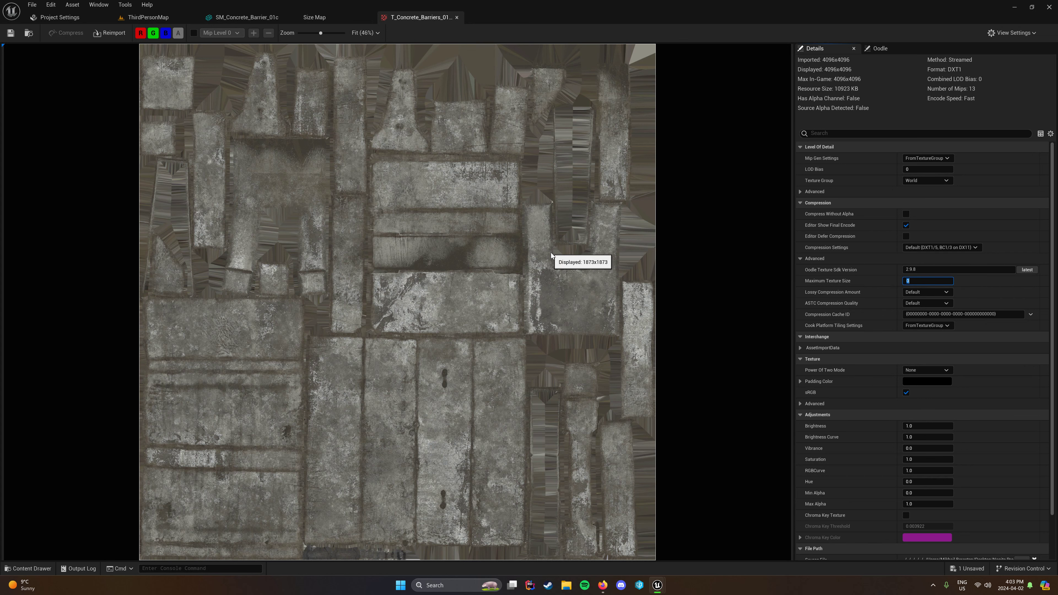
text(512)
key(Return)
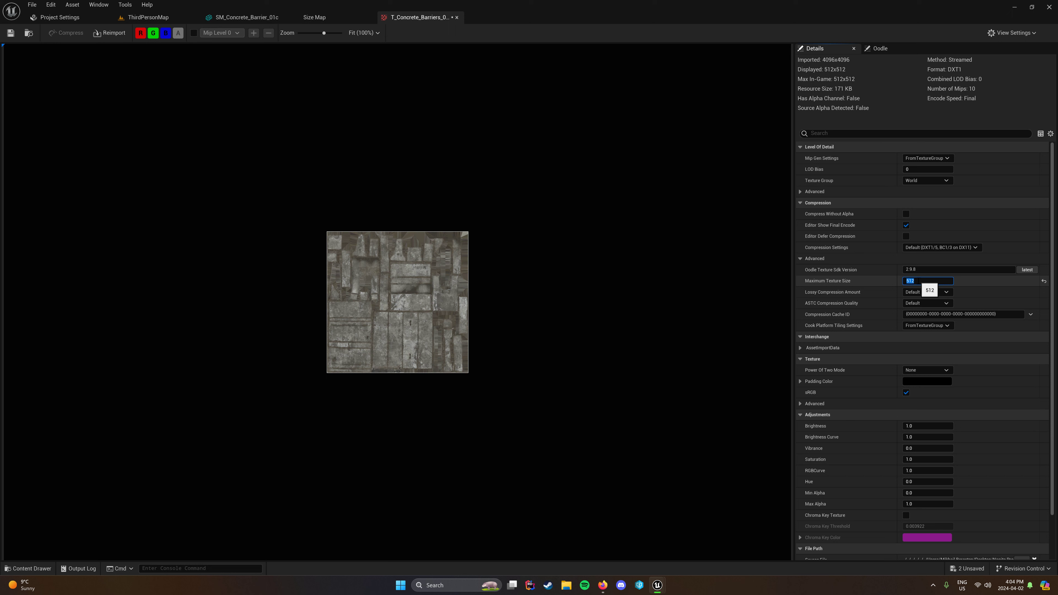
Reset the texture's Maximum Texture Size to its default and save the texture
click(1042, 282)
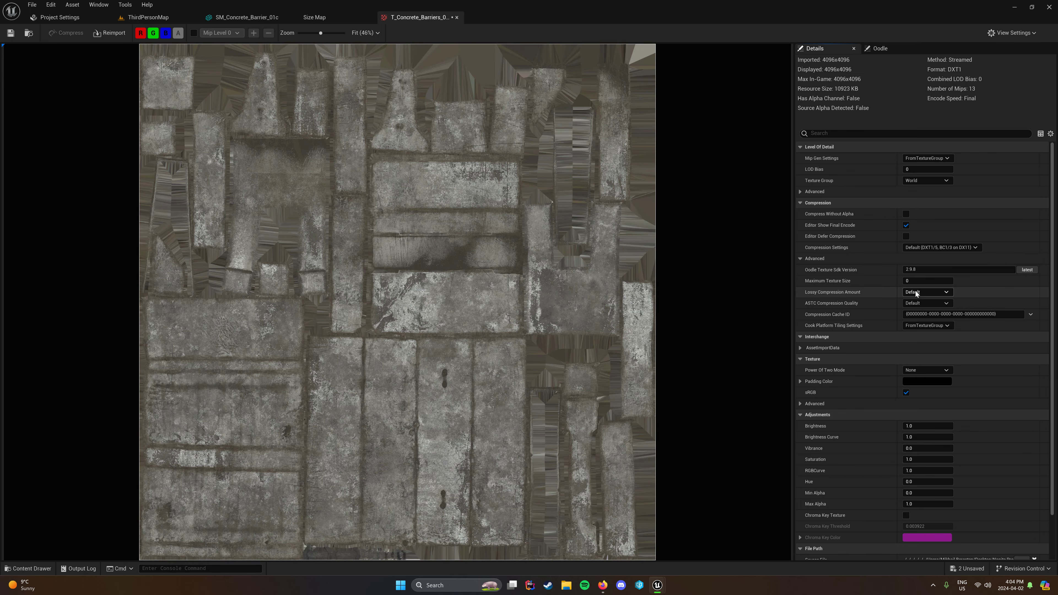
key(ctrl+s)
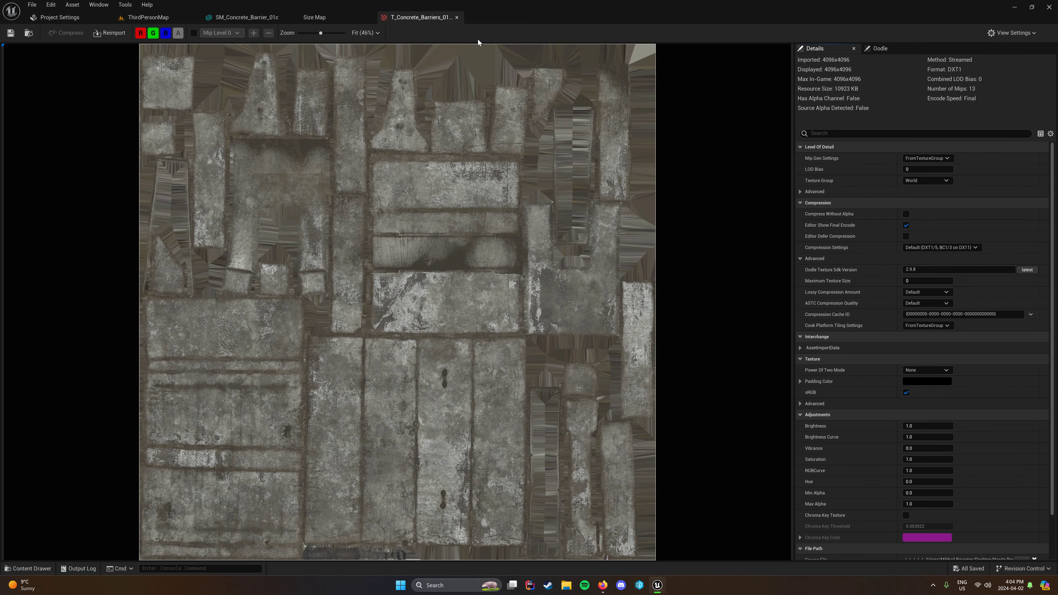
Try an LOD Bias of 1 on the texture and reset it to the default
drag(917, 170, 929, 170)
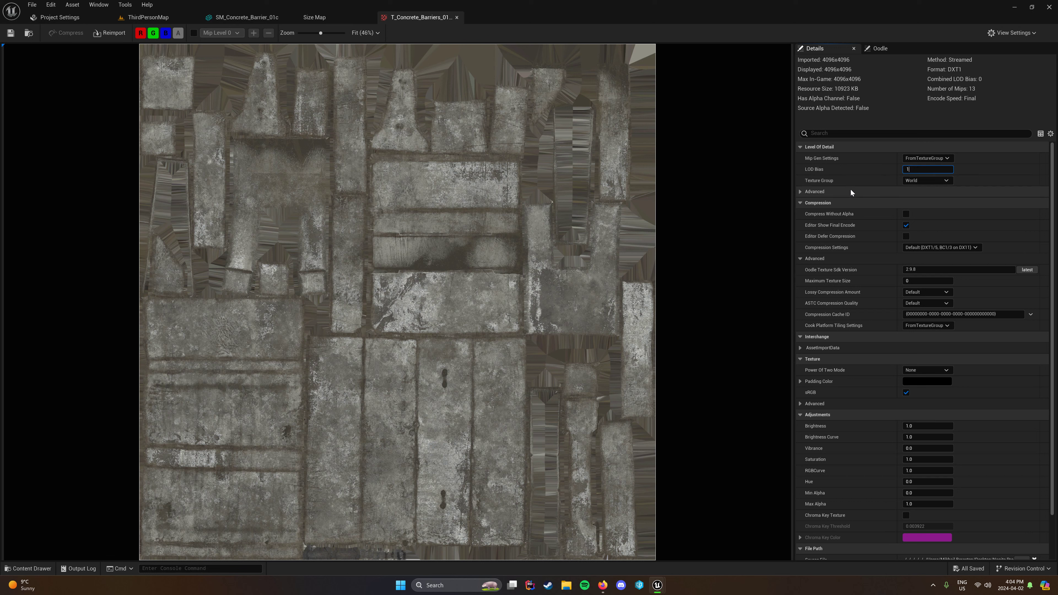
click(850, 190)
click(1043, 169)
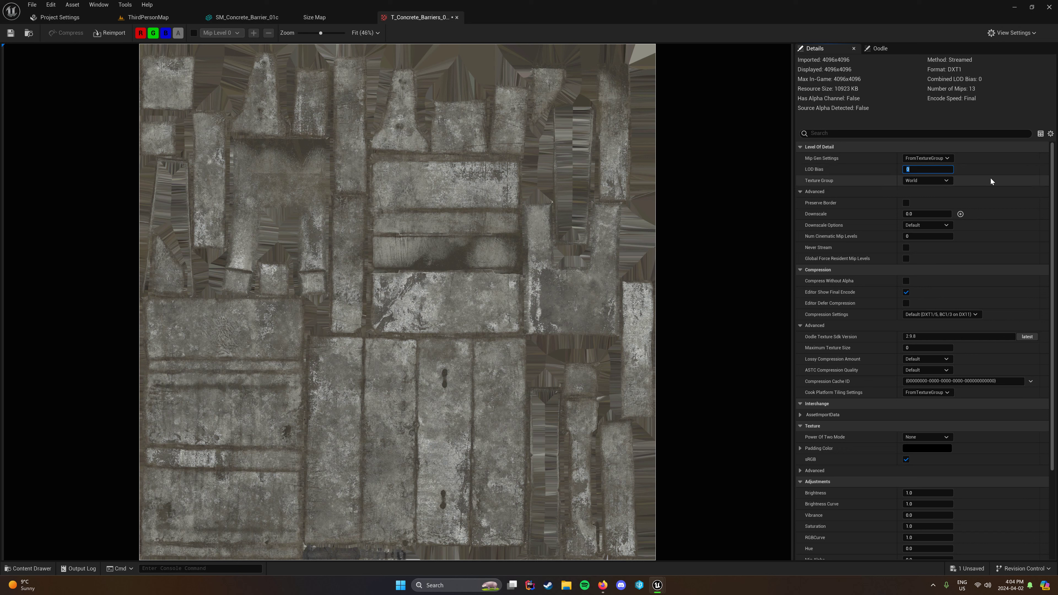
Set the diffuse texture's LOD Bias to 0 and save the texture
text(0)
key(Return)
click(11, 33)
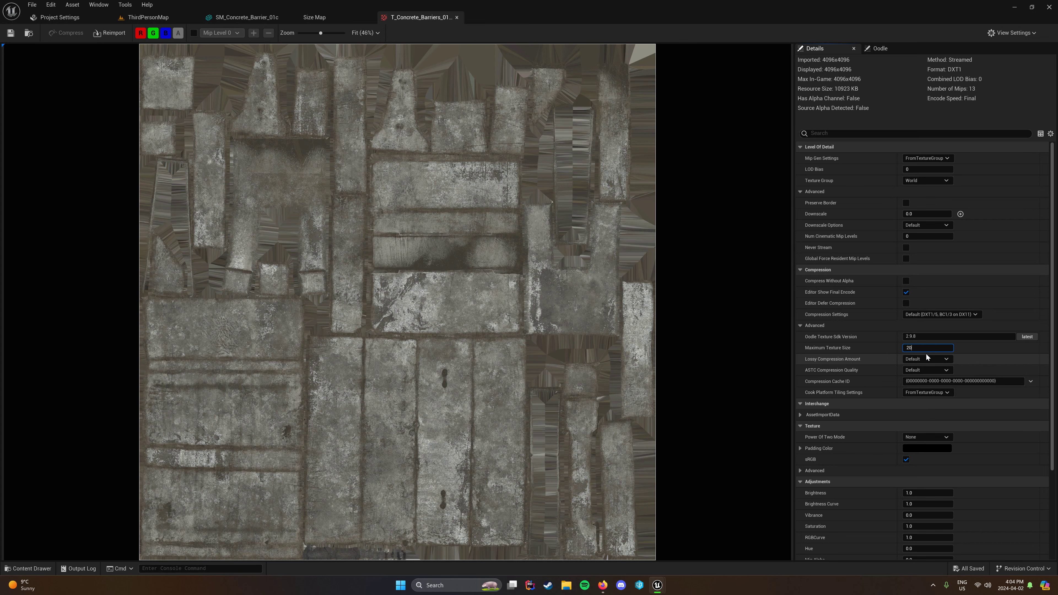
Set the diffuse texture's Maximum Texture Size to 2048 and return to the ThirdPersonMap level
key(BackSpace)
text(8)
key(Return)
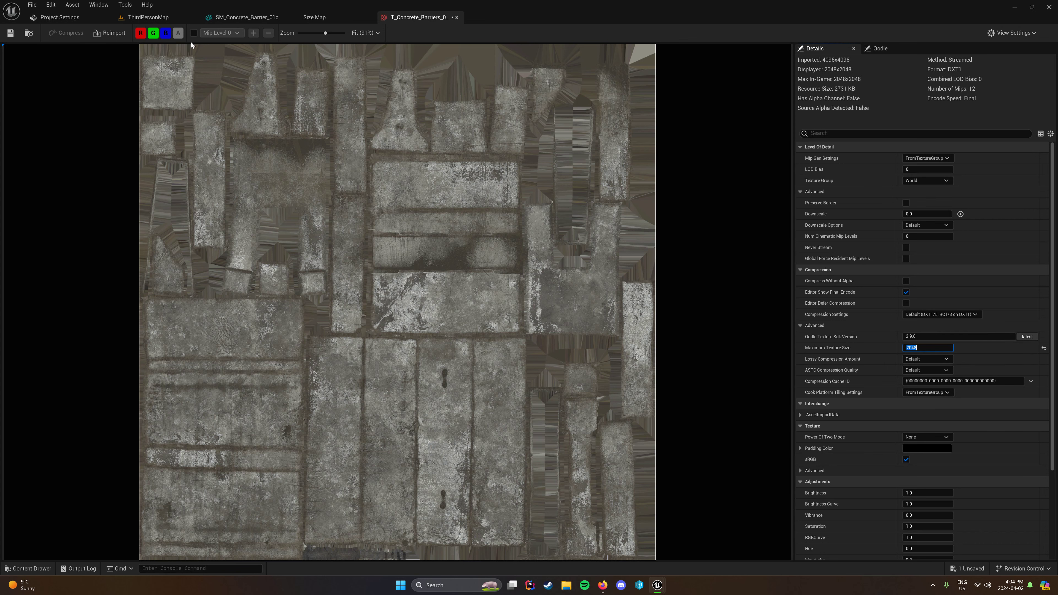
click(249, 17)
click(164, 19)
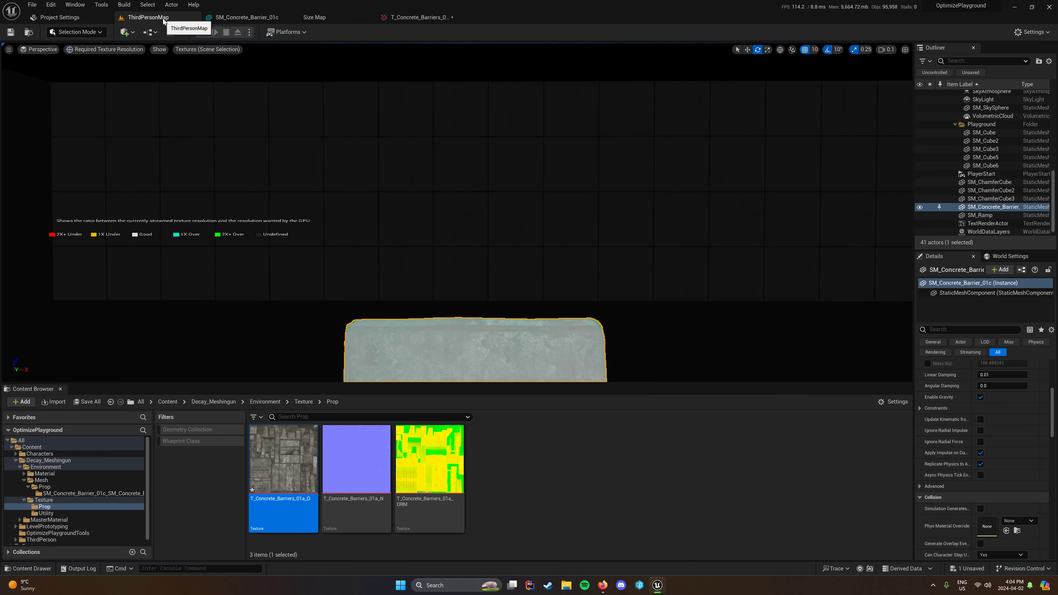
Open the T_Concrete_Barriers_01a_N texture, set its Maximum Texture Size to 2048 and save all changes
click(370, 473)
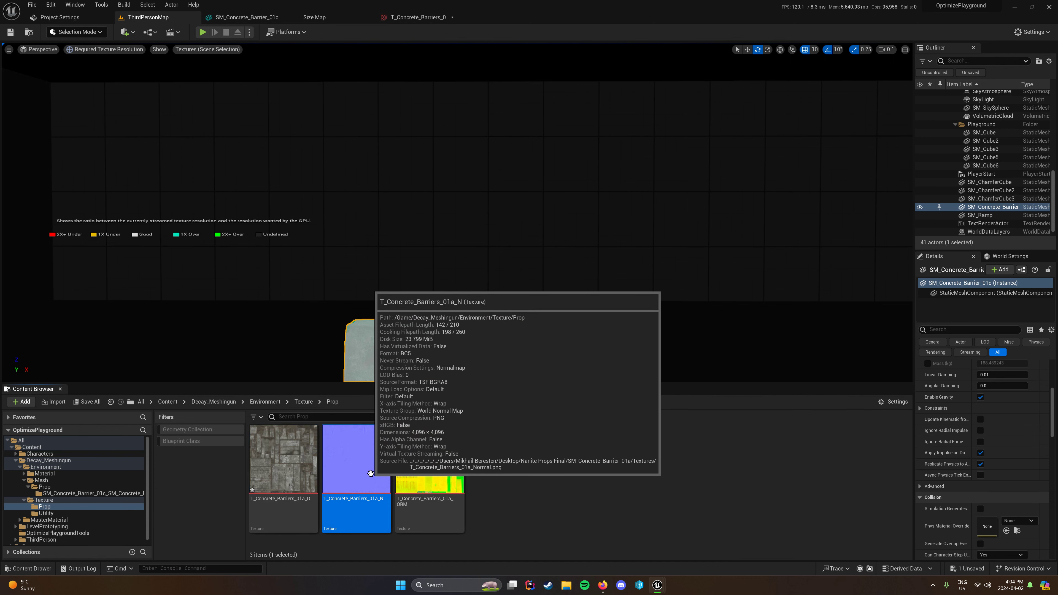
right_click(370, 473)
mouse_move(435, 365)
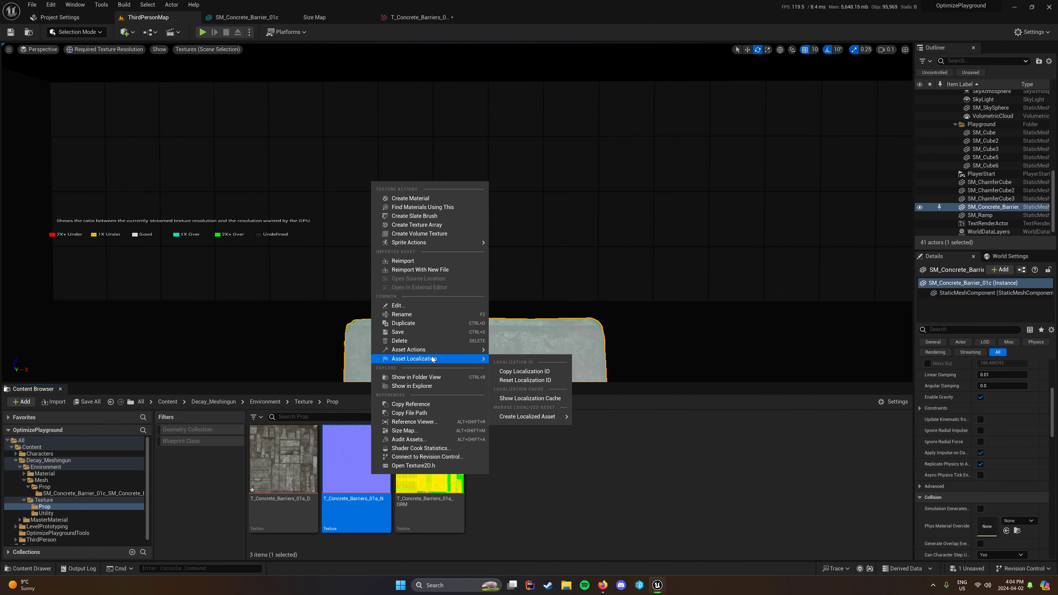
click(346, 499)
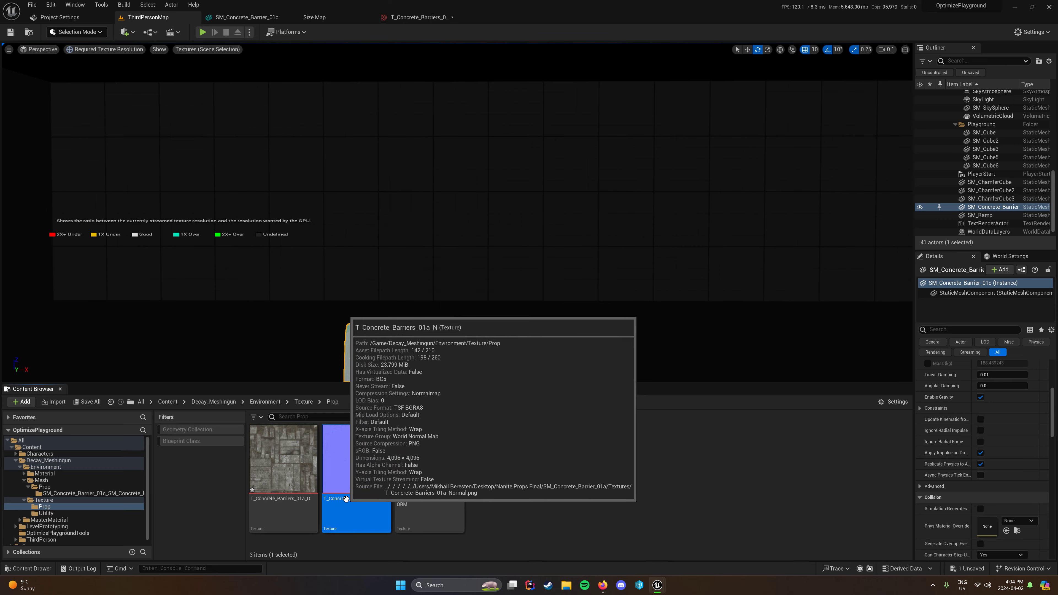
double_click(346, 498)
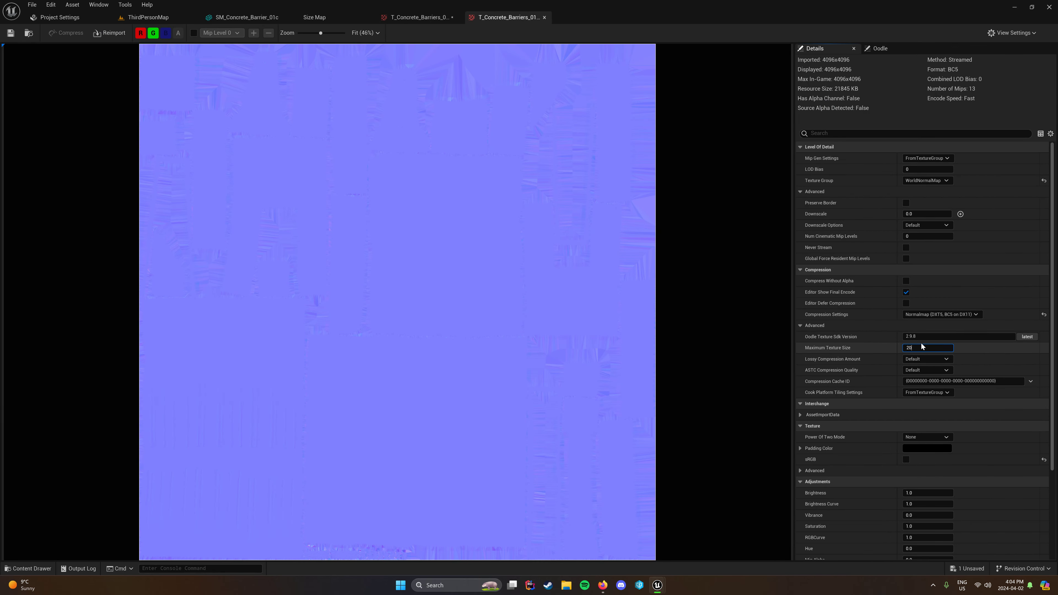
key(Return)
key(ctrl+shift+s)
click(146, 17)
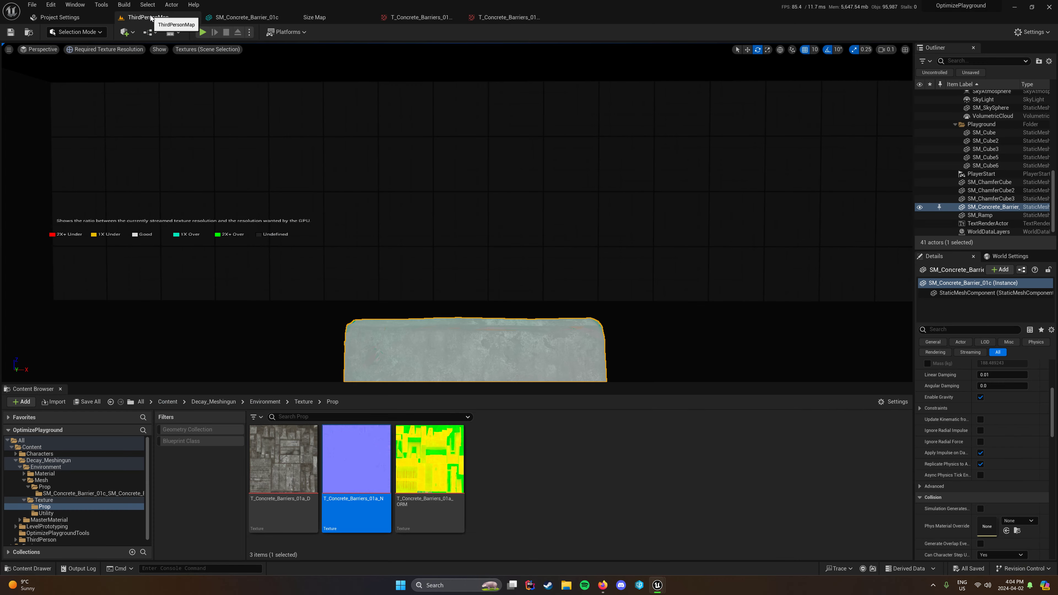
Reopen the normal texture to review its size information, and close both the normal and diffuse texture editors
double_click(359, 478)
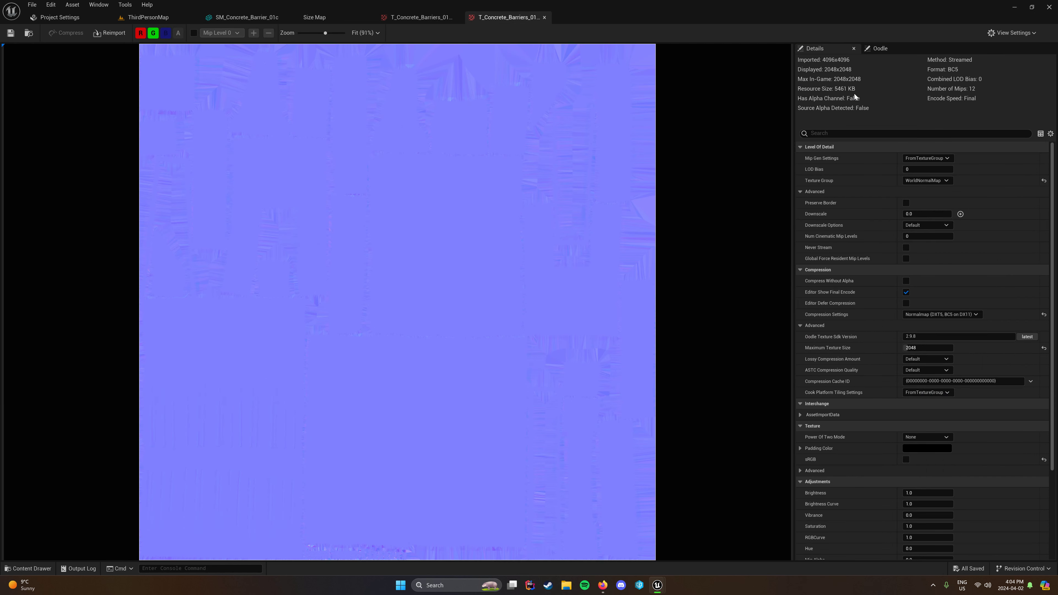
click(544, 17)
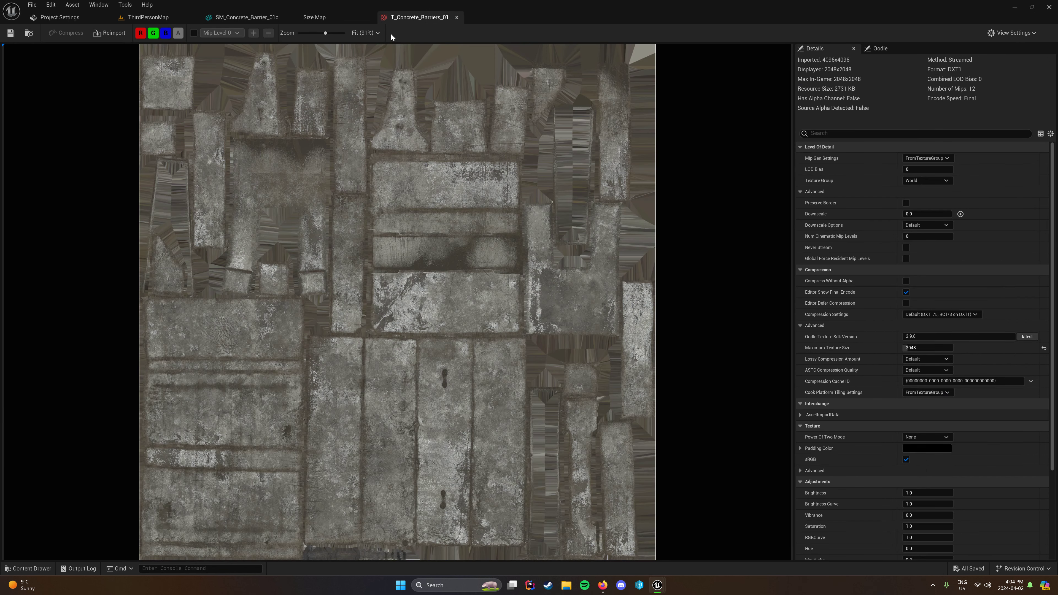
click(455, 17)
click(148, 17)
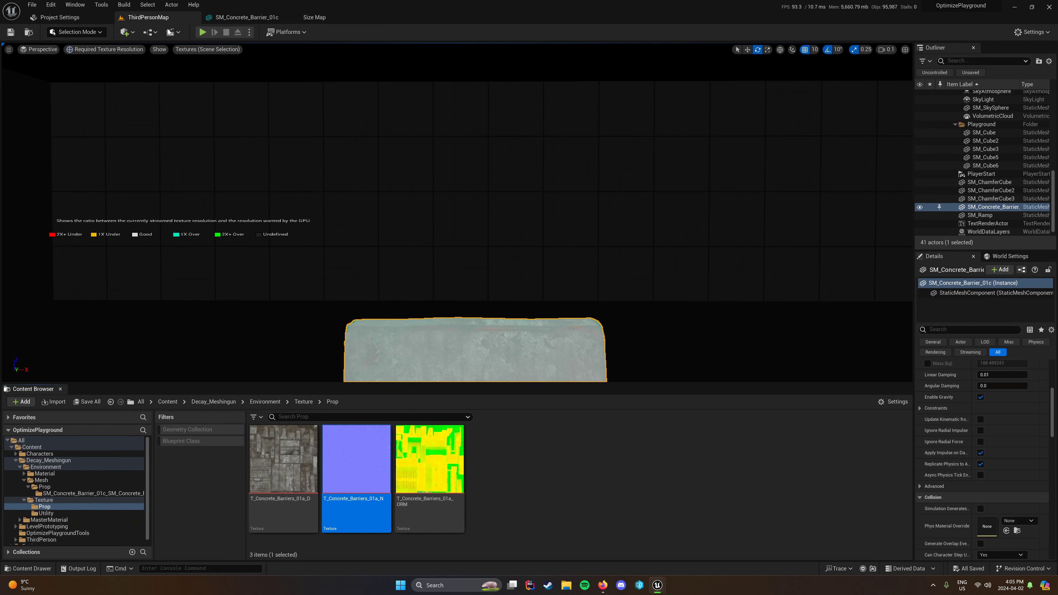
Open the T_Concrete_Barriers_01a_ORM texture, set its Maximum Texture Size to 2048 and save it
click(426, 493)
right_click(426, 492)
mouse_move(502, 366)
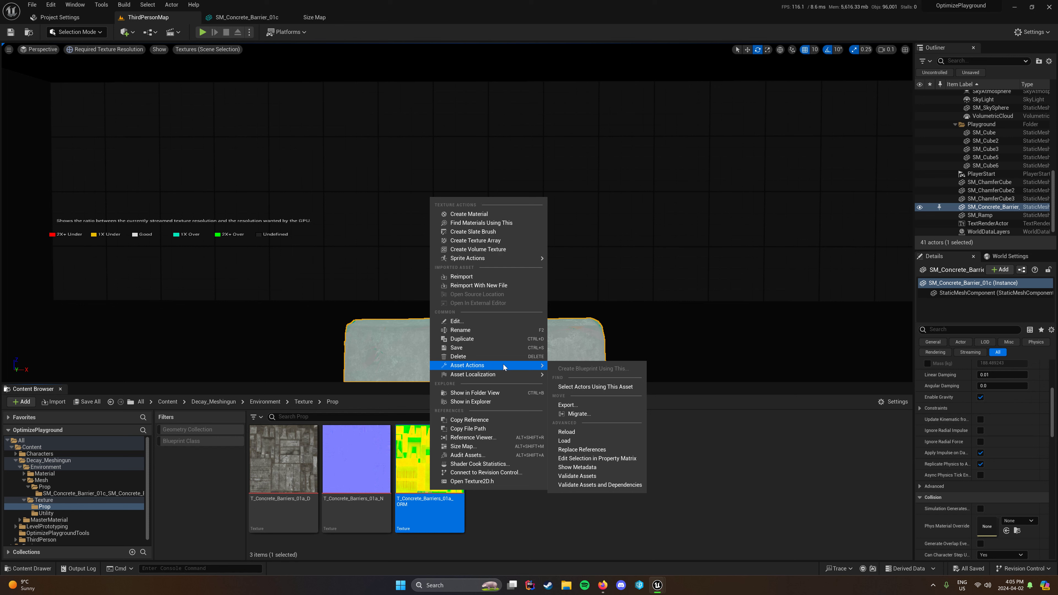
click(429, 458)
double_click(429, 458)
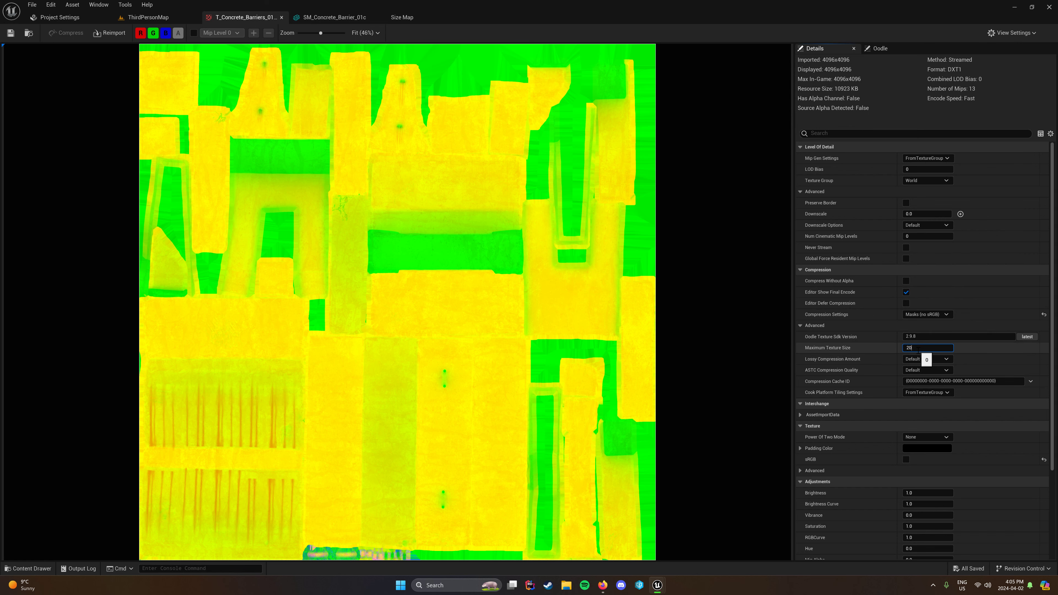
key(Return)
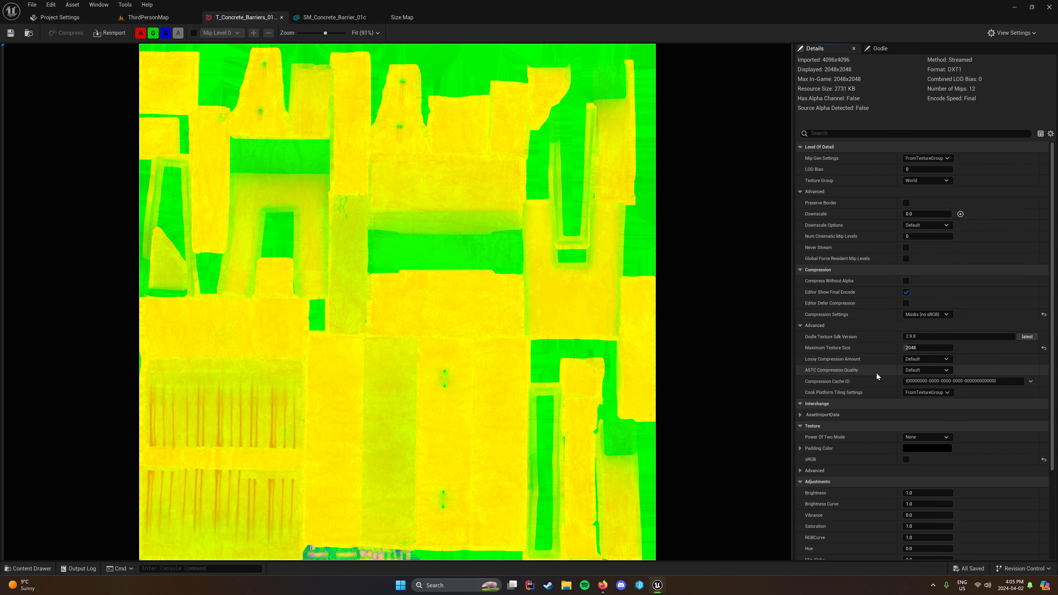
Close the ORM texture editor, the SM_Concrete_Barrier_01c mesh editor and the old Size Map
click(341, 18)
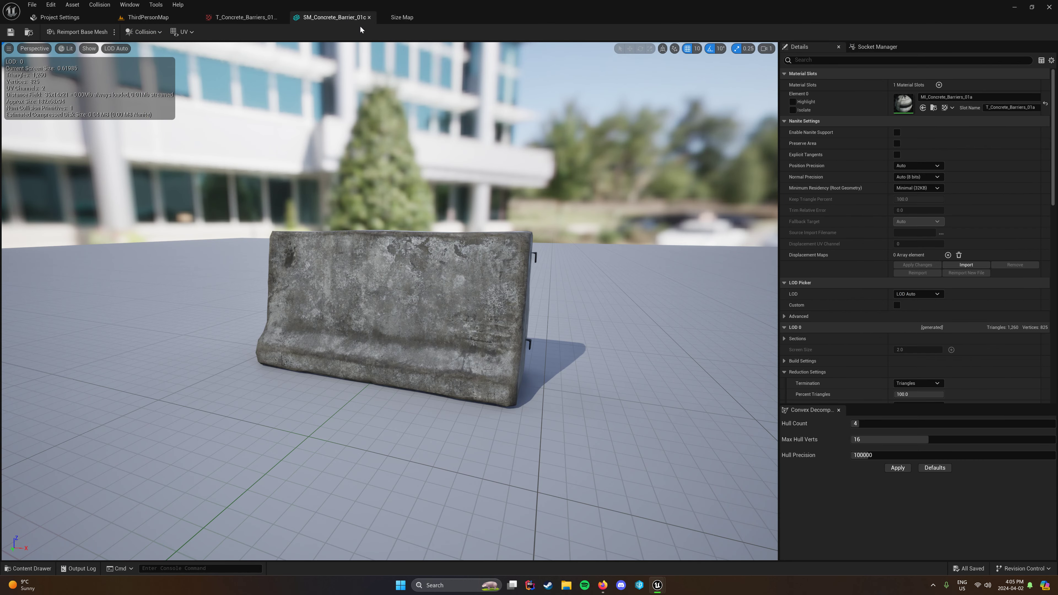
click(282, 18)
click(281, 18)
click(281, 18)
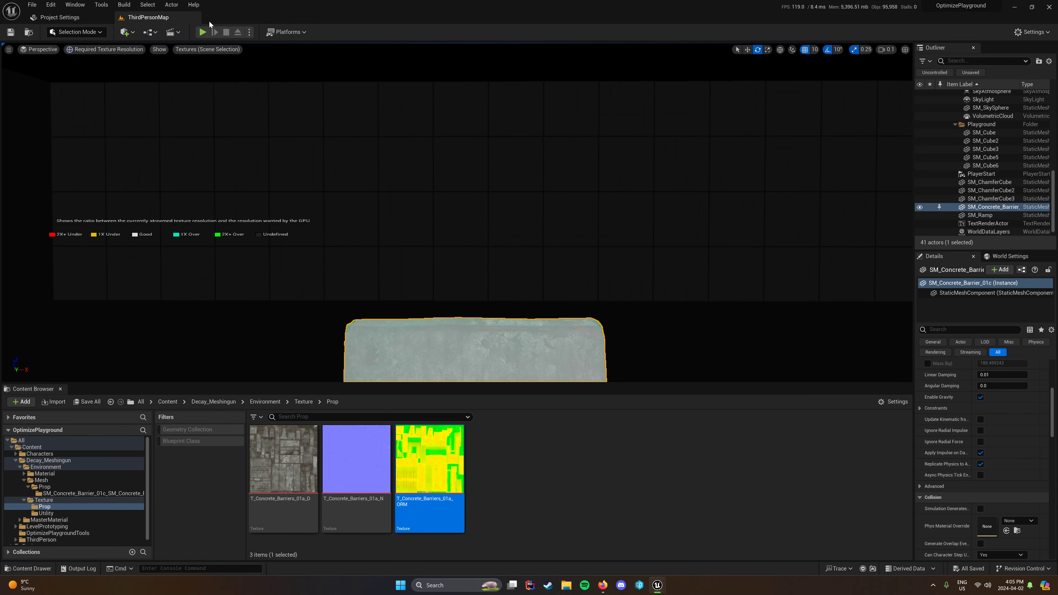
Browse from the project's Content folder to Decay_Meshingun/Environment/Mesh/Prop
key(alt+Left)
key(alt+Left)
key(alt+Left)
key(alt+Left)
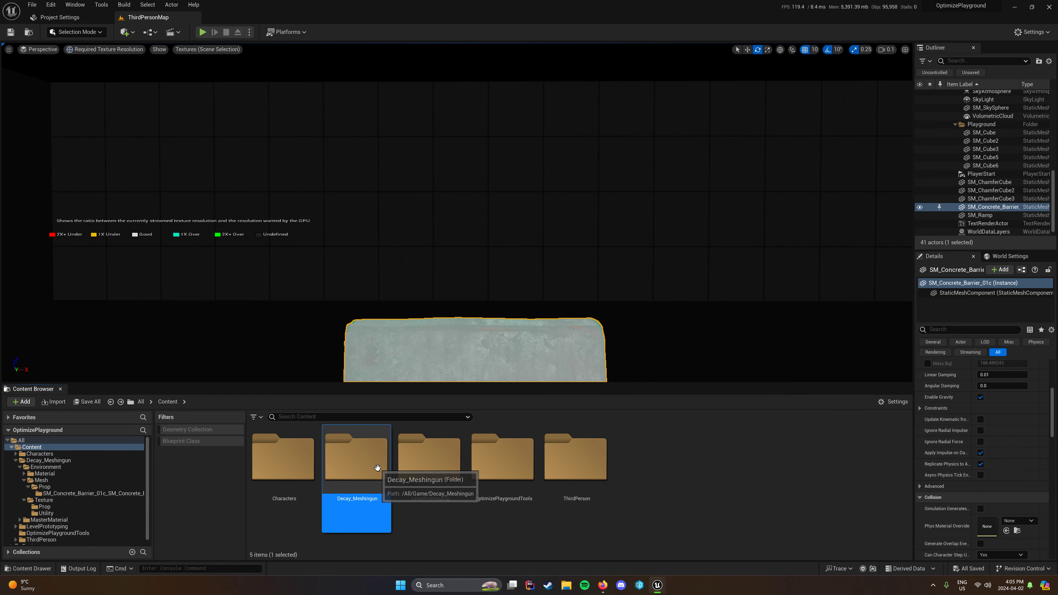
double_click(377, 467)
double_click(294, 467)
double_click(329, 475)
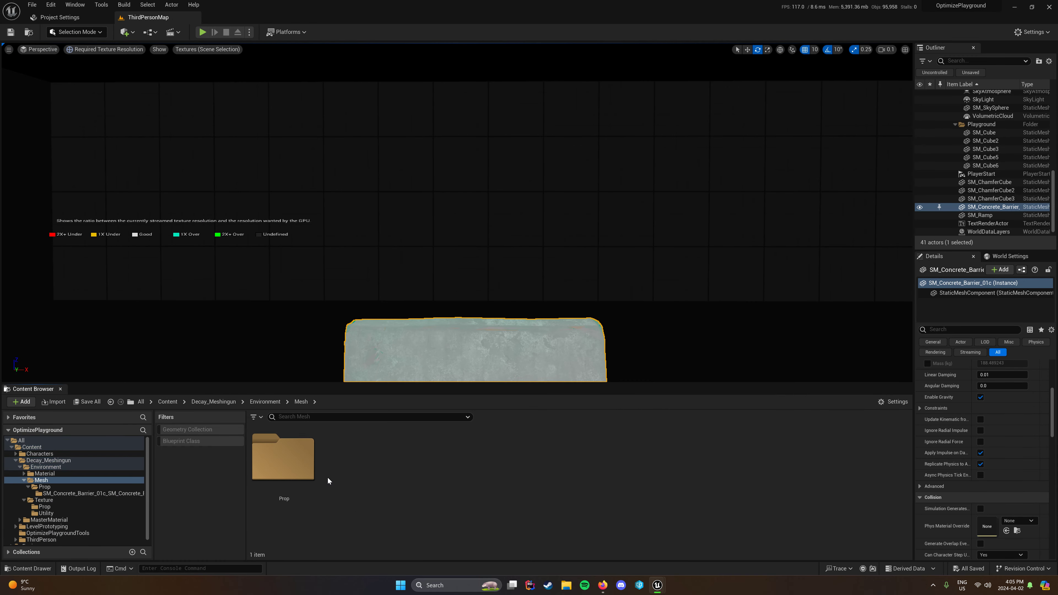
double_click(287, 463)
Inspect the size map of the SM_Concrete_Barrier_01c mesh by Memory Size, and close it
right_click(356, 477)
click(398, 421)
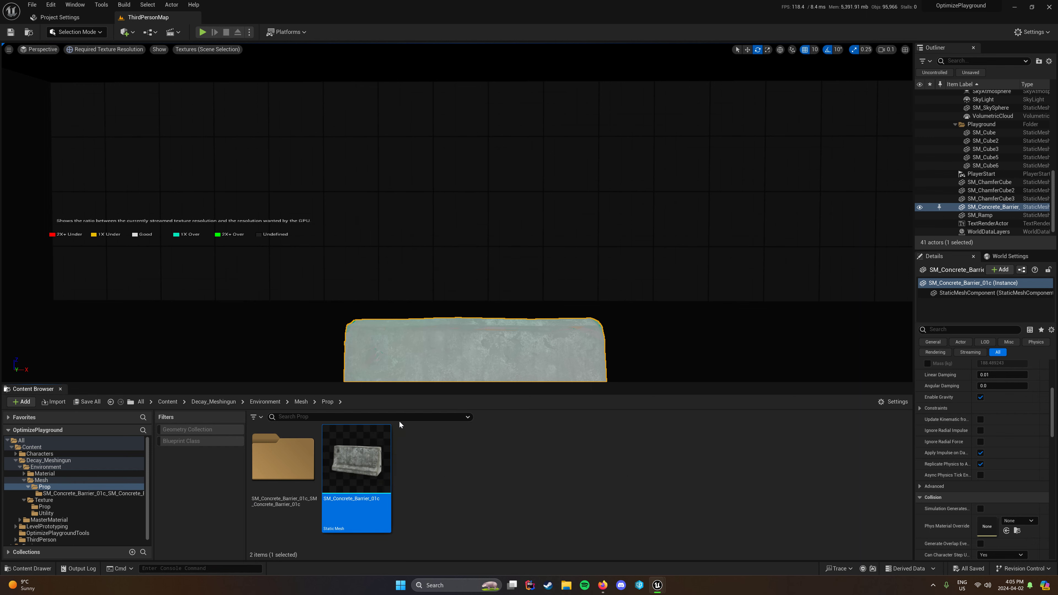
click(1035, 29)
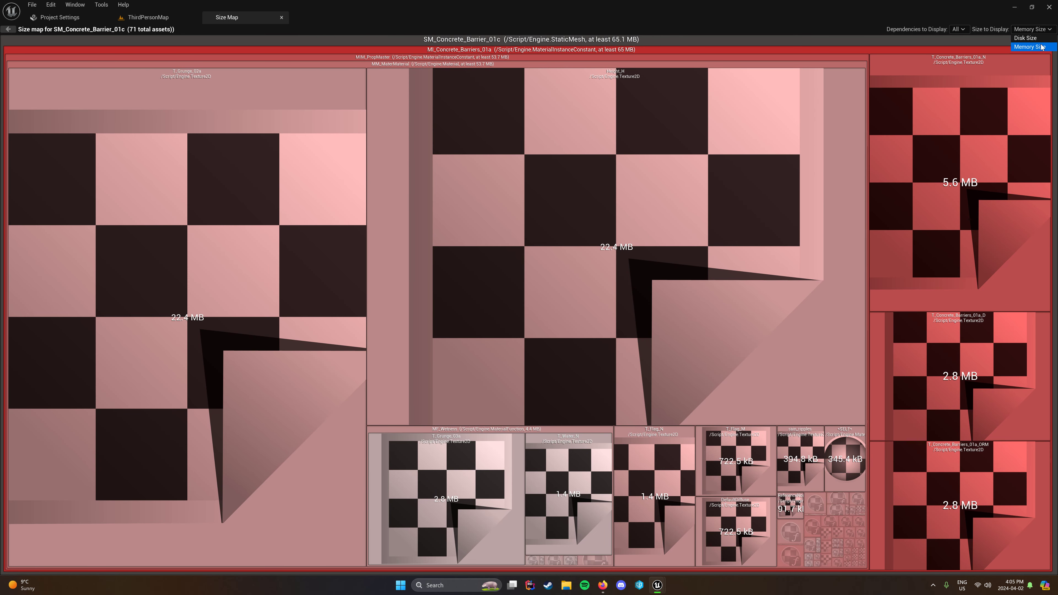
click(1041, 46)
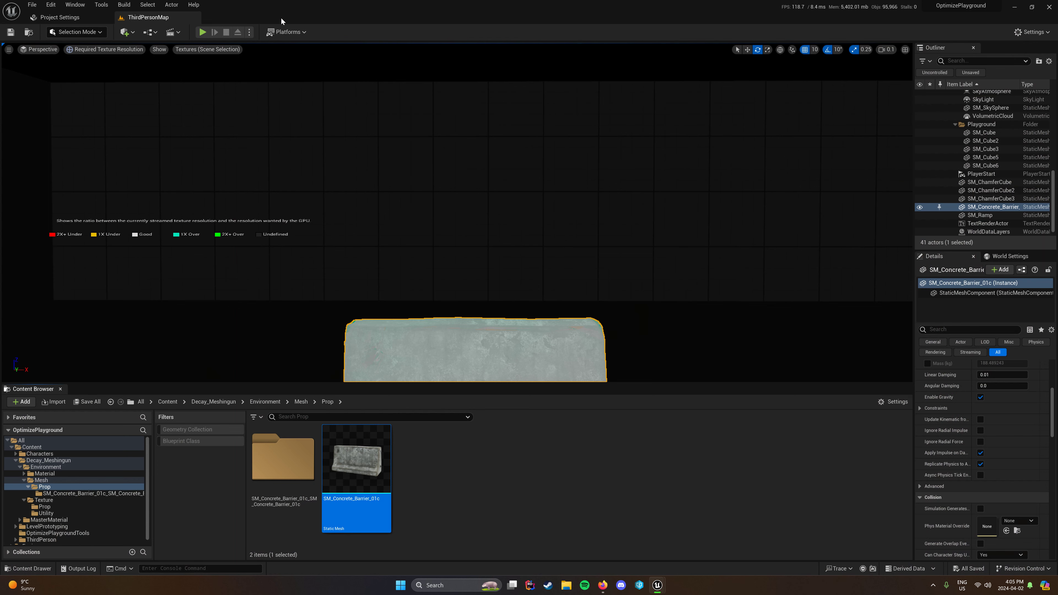
click(281, 17)
Play the level in full screen and walk the character up to the concrete barrier
key(f)
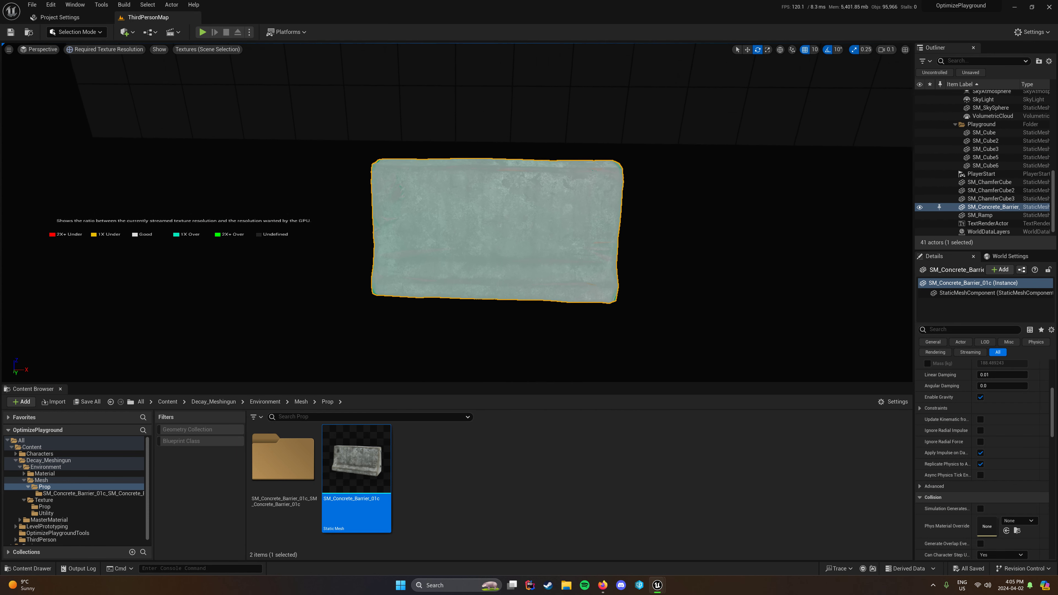
click(202, 31)
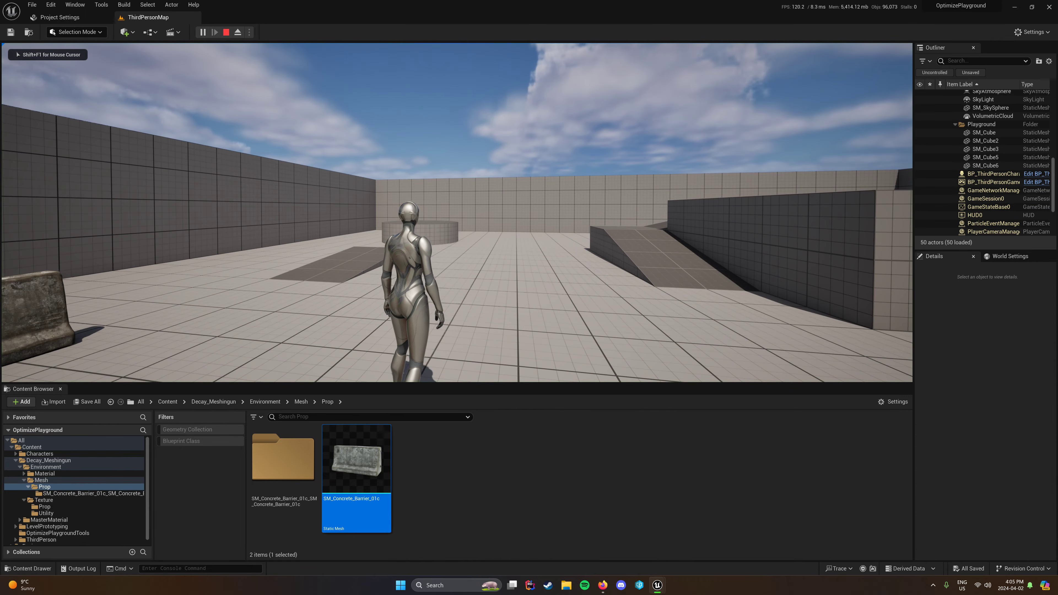
key(F11)
key(w)
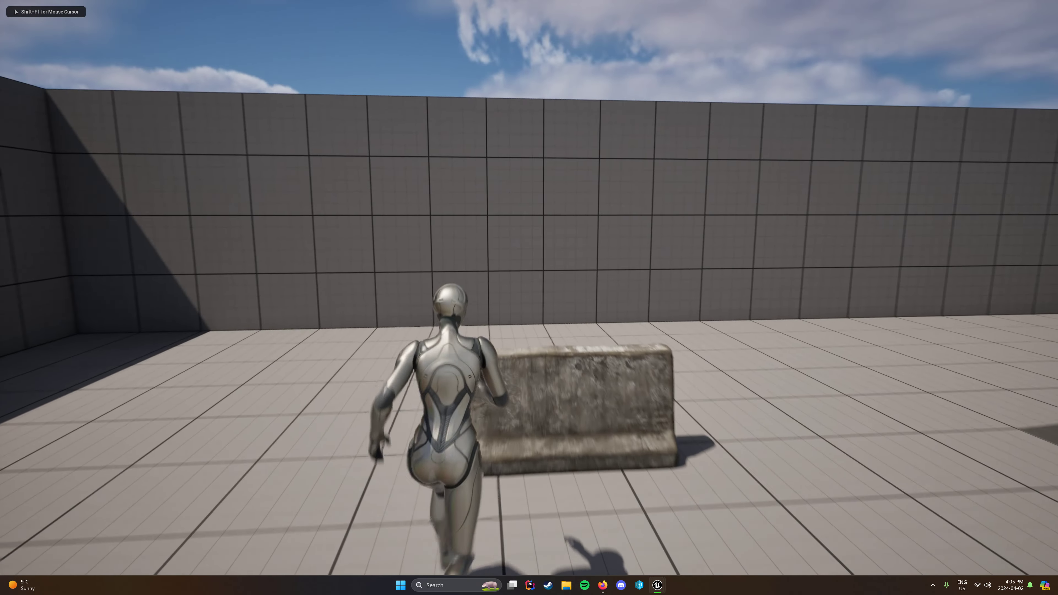
key(w)
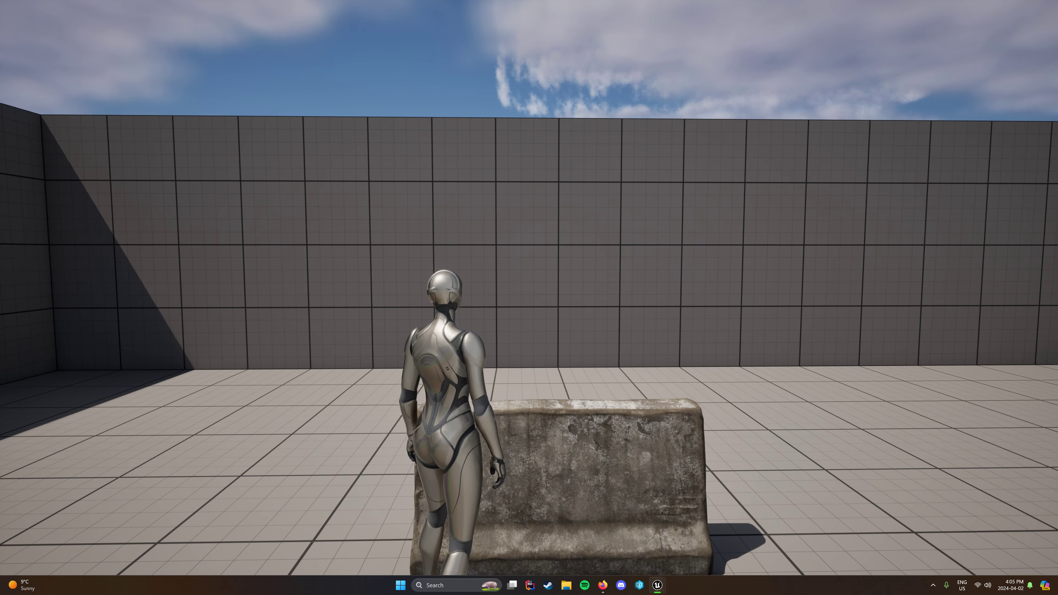
Detach the camera from the character and examine the barrier's required texture resolution from close by and farther away
key(Escape)
right_drag(684, 384, 684, 426)
key(s)
key(w)
key(w)
key(w)
key(s)
key(w)
key(w)
key(s)
key(s)
right_drag(643, 304, 644, 290)
key(w)
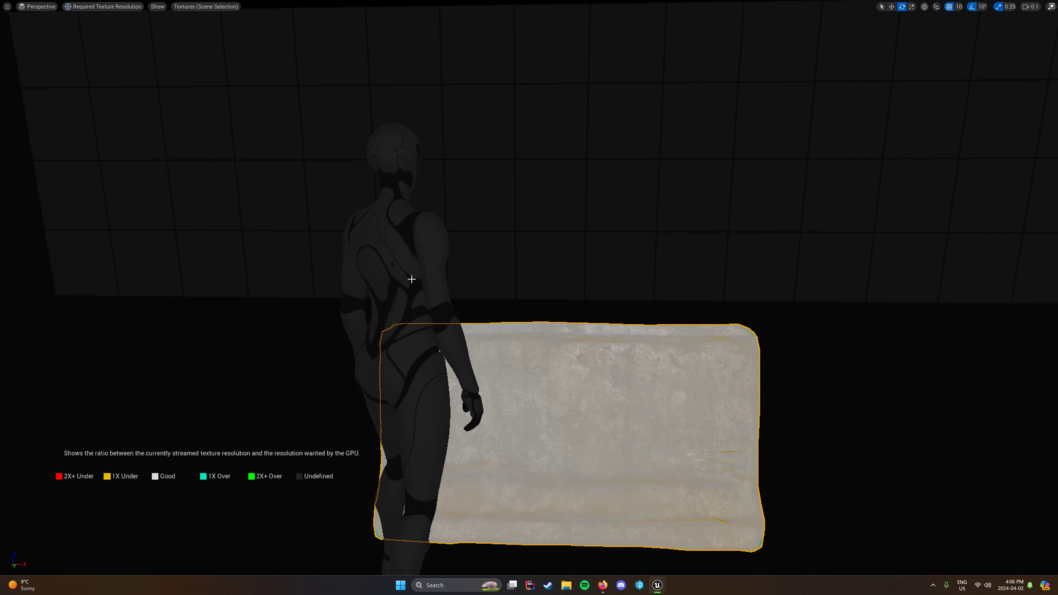
Restart play, walk to the end of the barrier and check its required texture resolution from the detached camera
key(Escape)
key(alt+p)
click(485, 303)
key(w)
key(a)
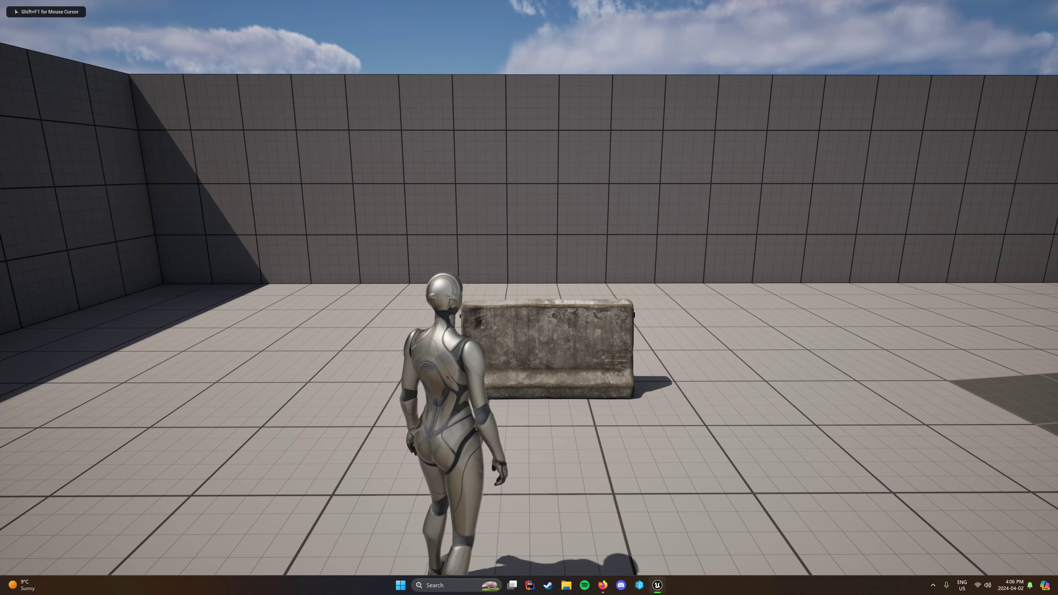
key(w)
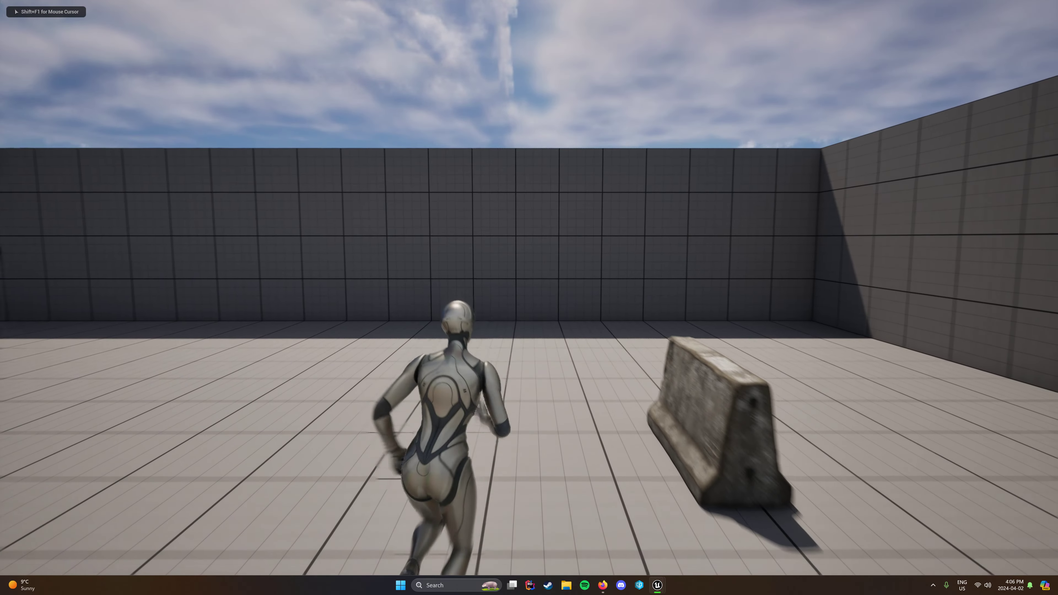
key(s)
key(w)
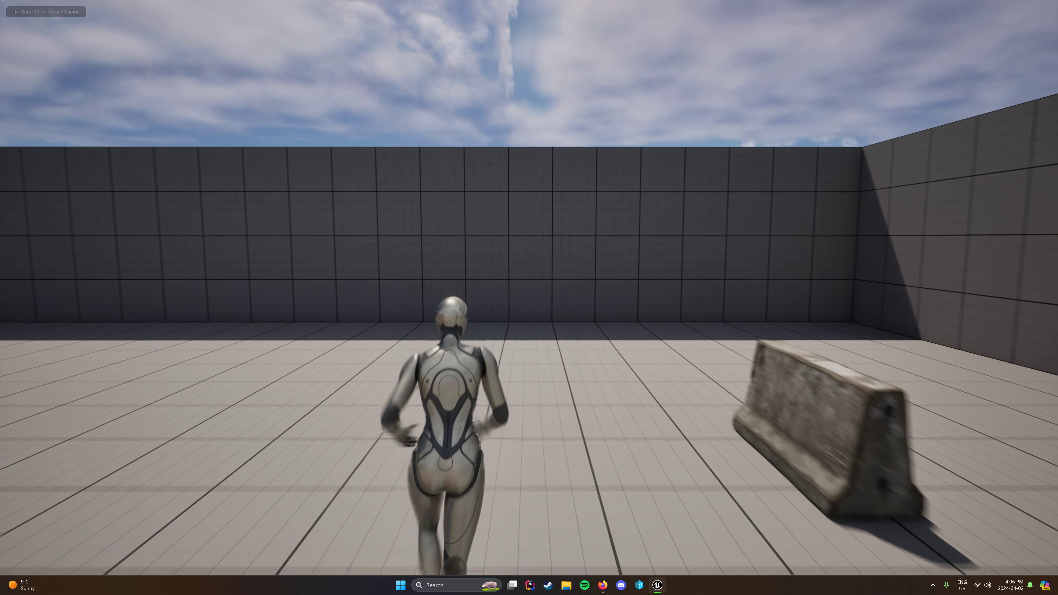
key(s)
key(w)
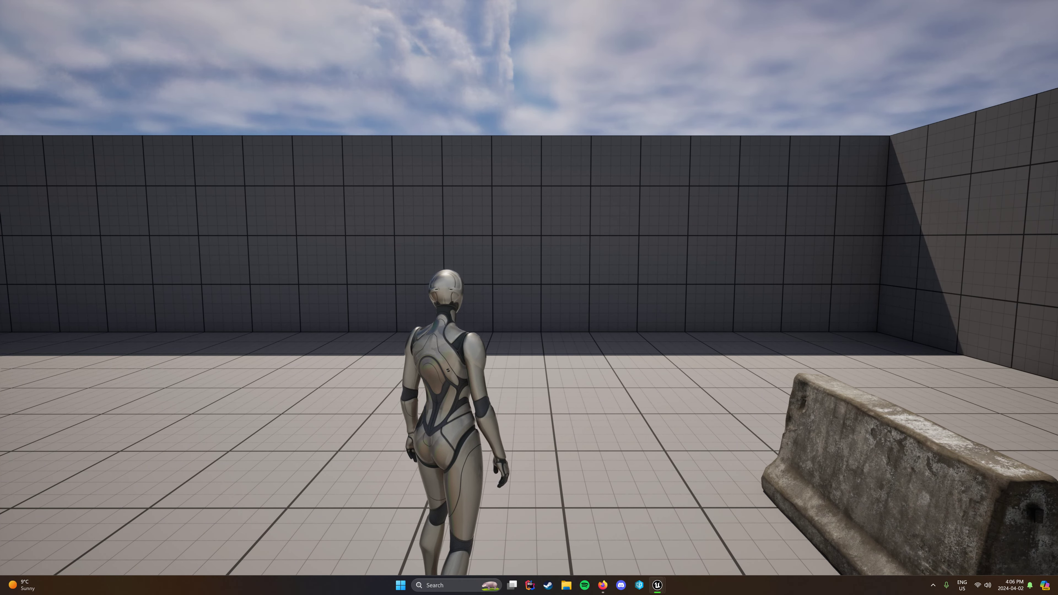
key(F8)
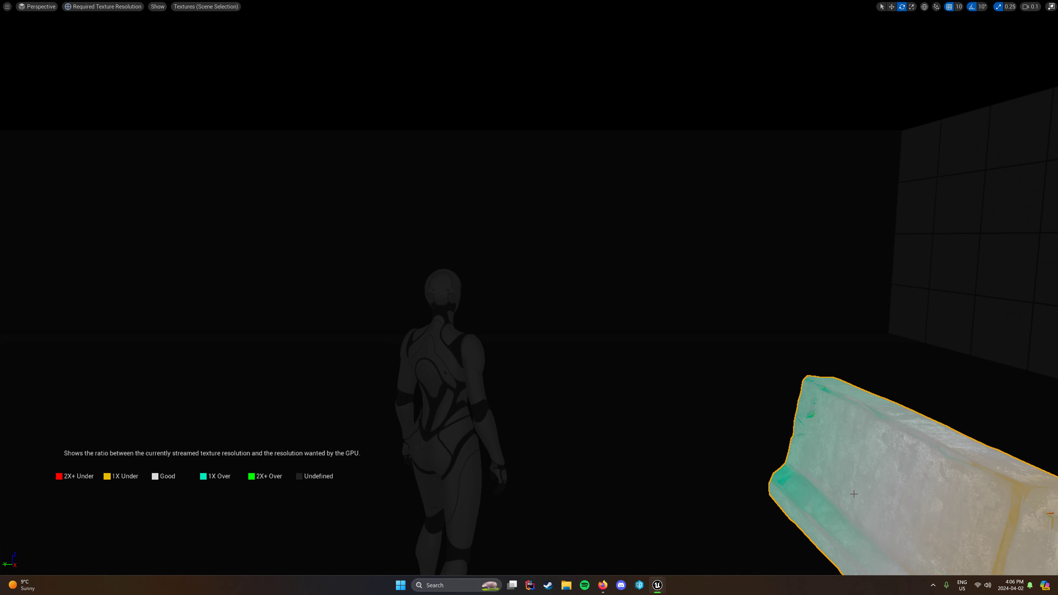
key(F8)
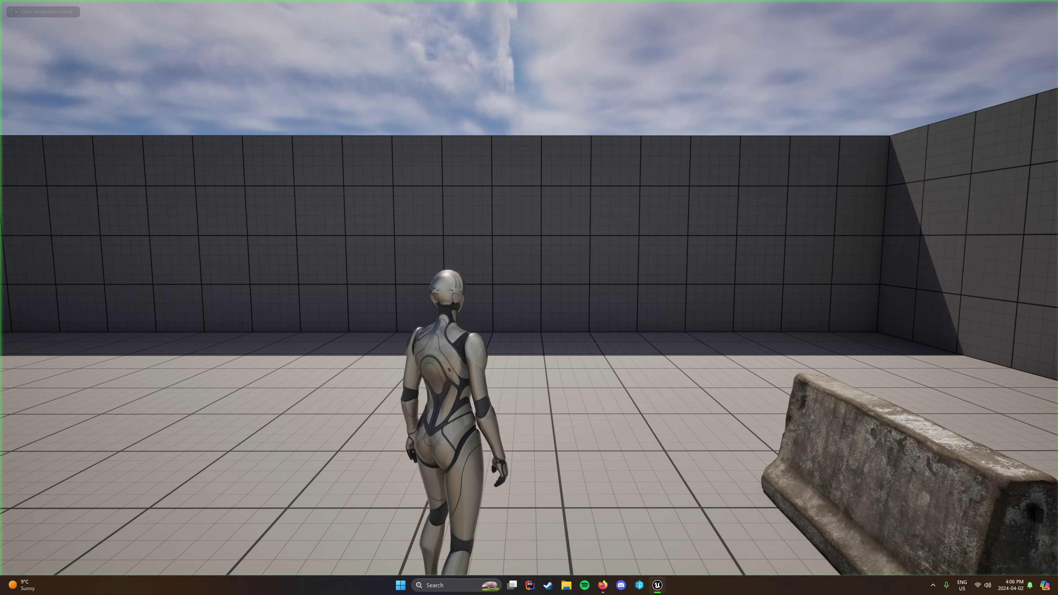
Move the character farther from the barrier and check the required texture resolution at that gameplay distance
key(w)
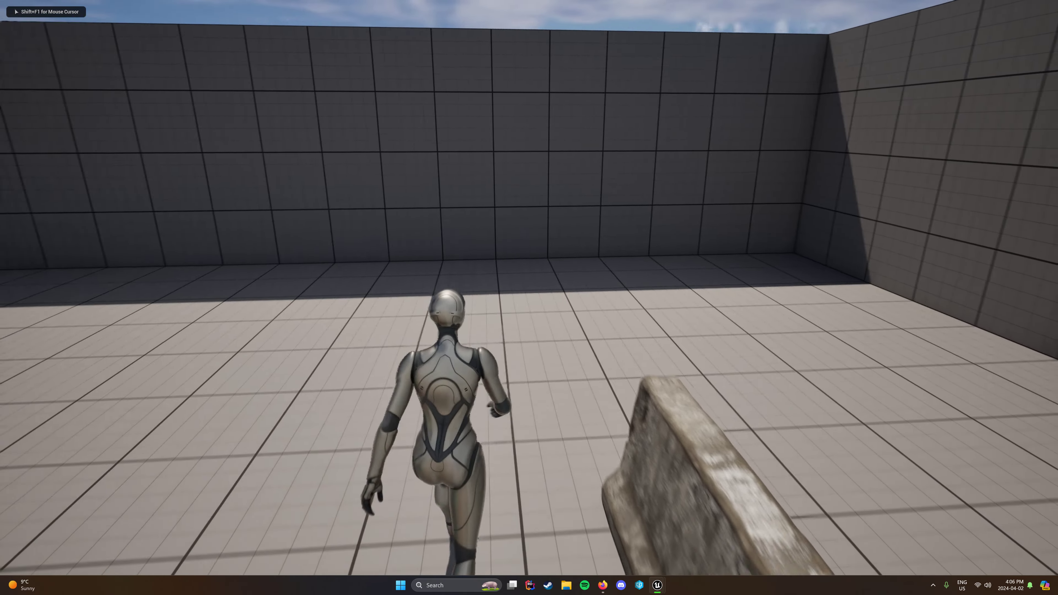
key(w)
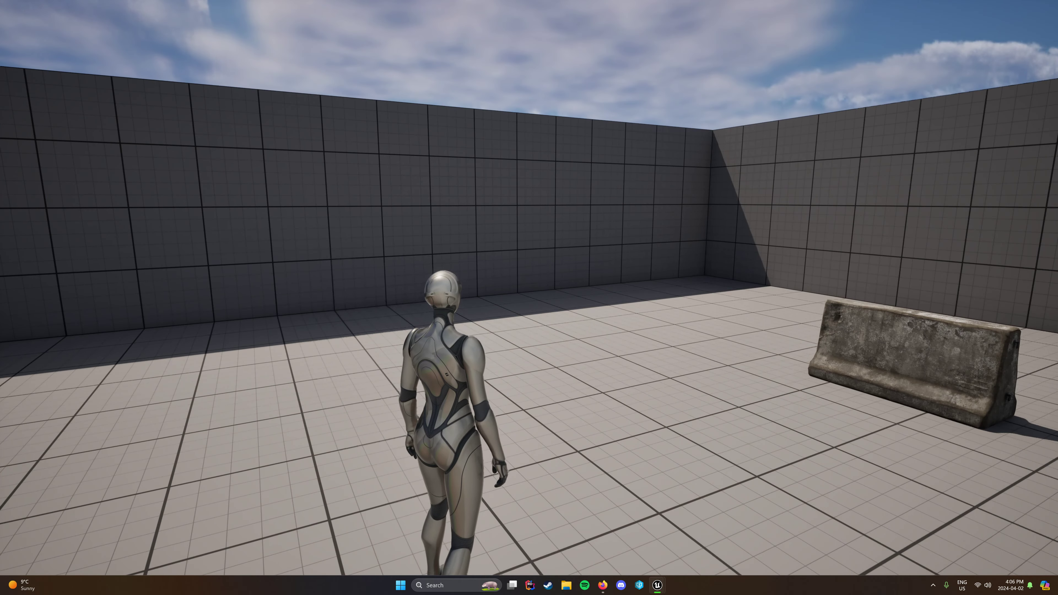
key(F8)
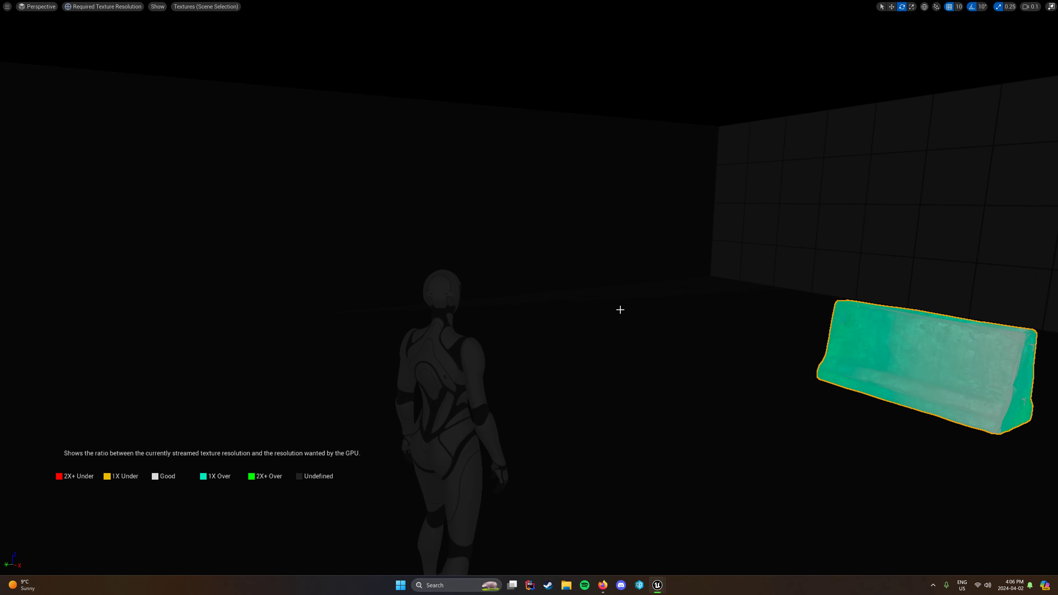
Resume play, view the barrier from greater gameplay distances with its required texture resolution shown from the detached camera, and end the session
key(F8)
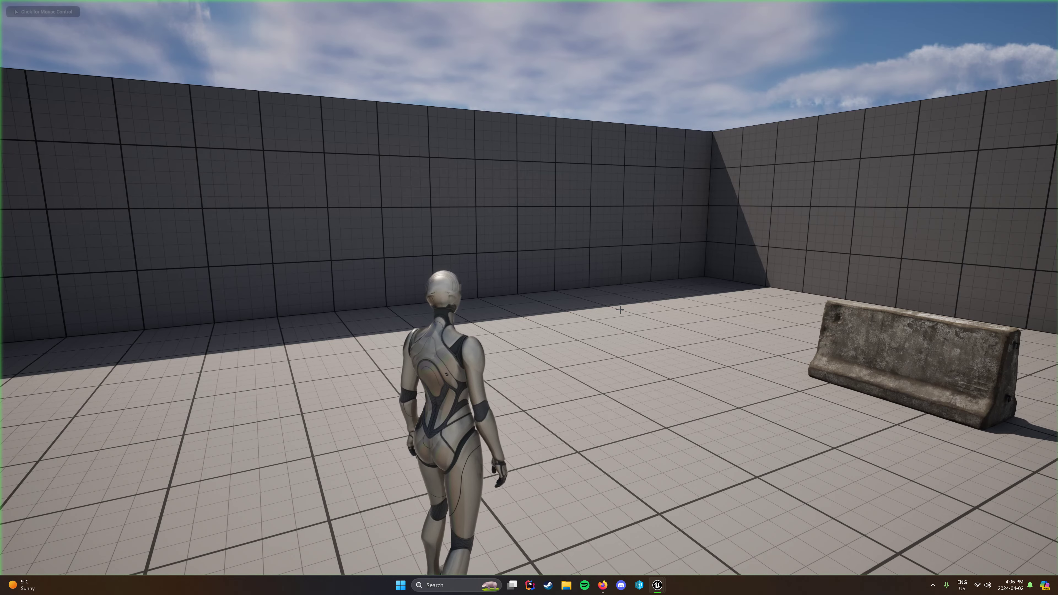
key(w)
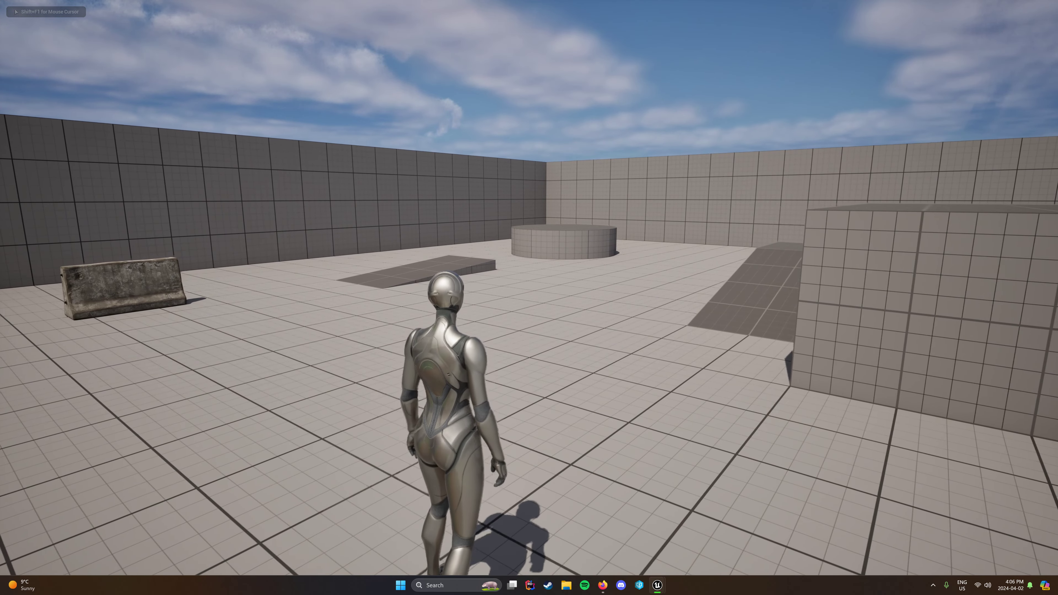
key(shift+F1)
key(F8)
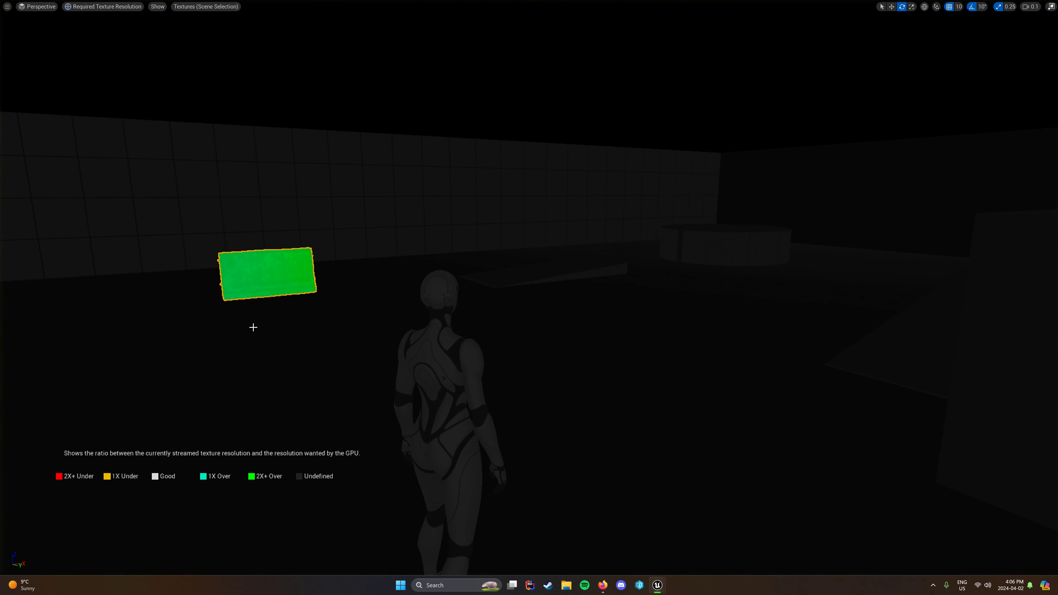
key(F8)
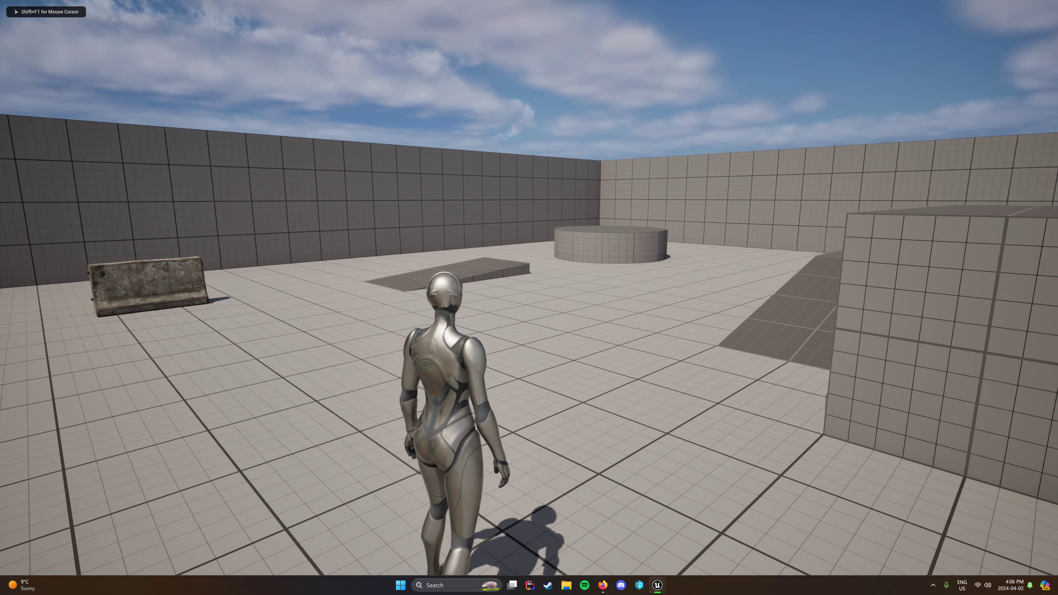
key(w)
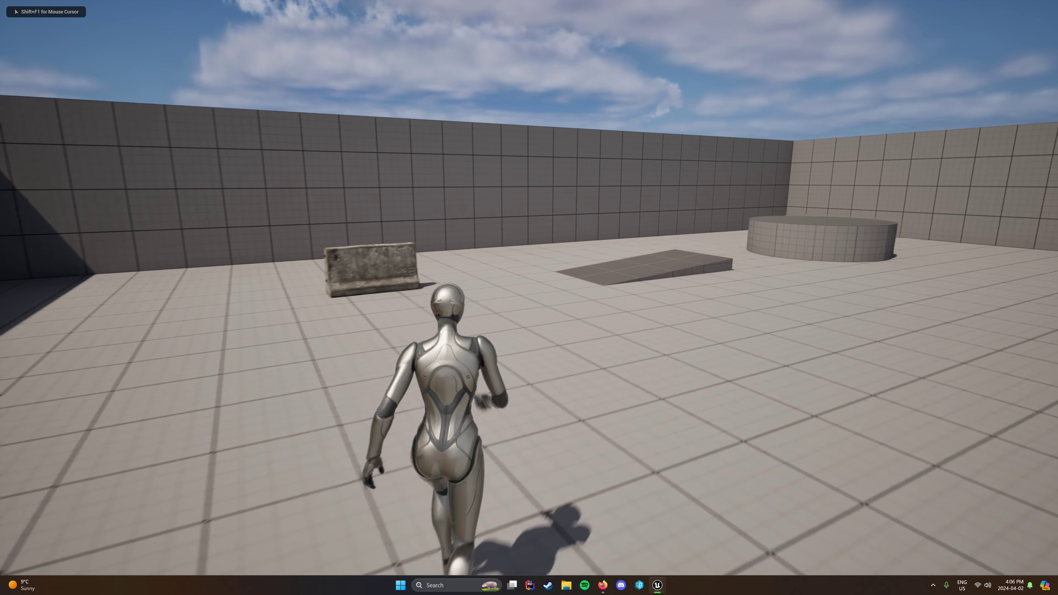
key(F8)
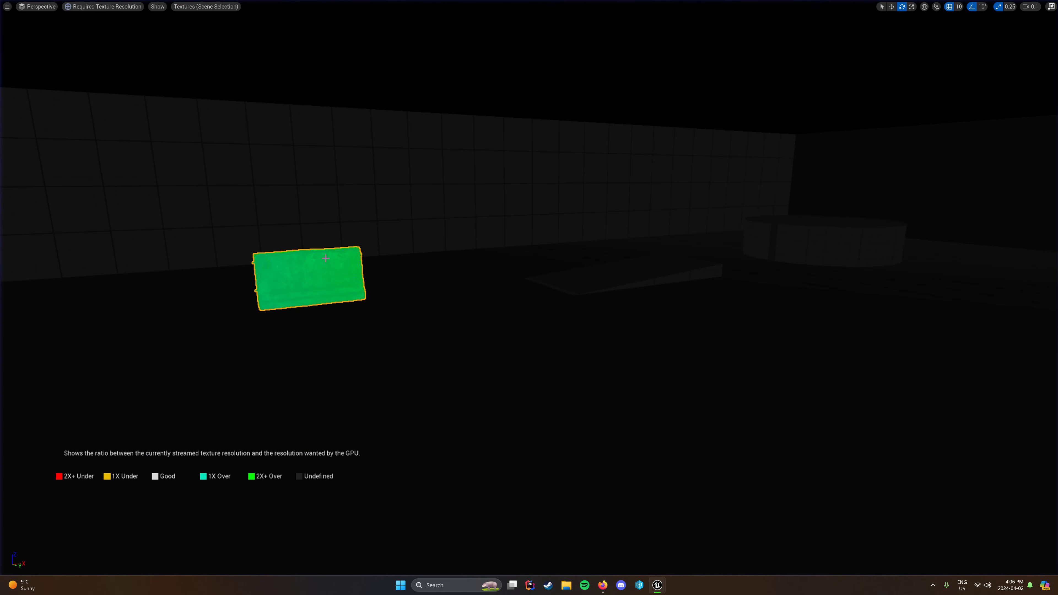
key(Escape)
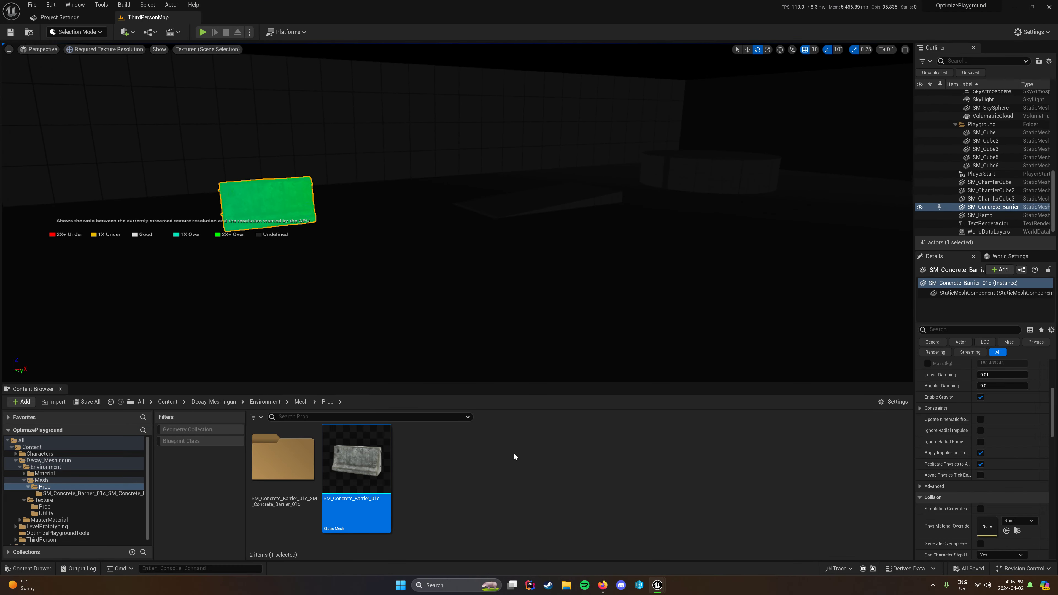
Browse to the Environment/Texture/Prop folder that holds the concrete barrier's textures
right_click(364, 461)
key(alt+Left)
key(alt+Left)
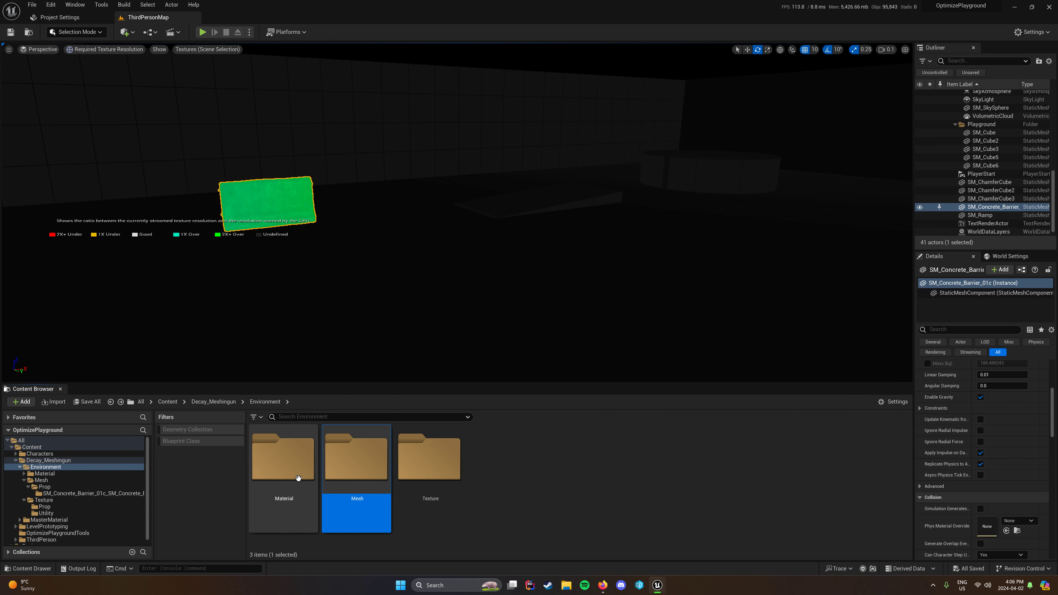
double_click(361, 461)
key(alt+Left)
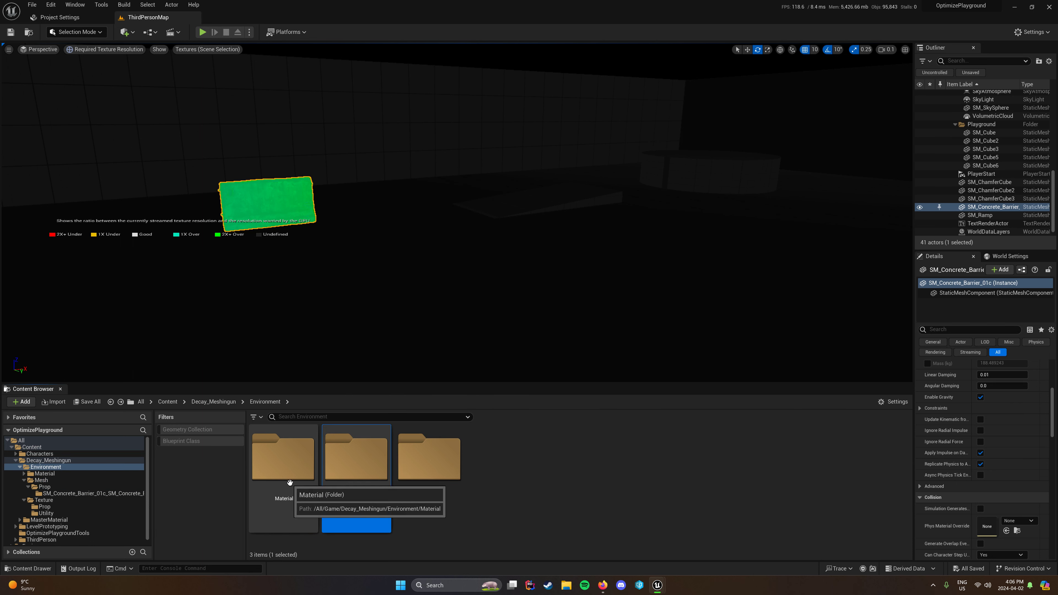
key(alt+Right)
key(alt+Left)
key(alt+Right)
double_click(288, 480)
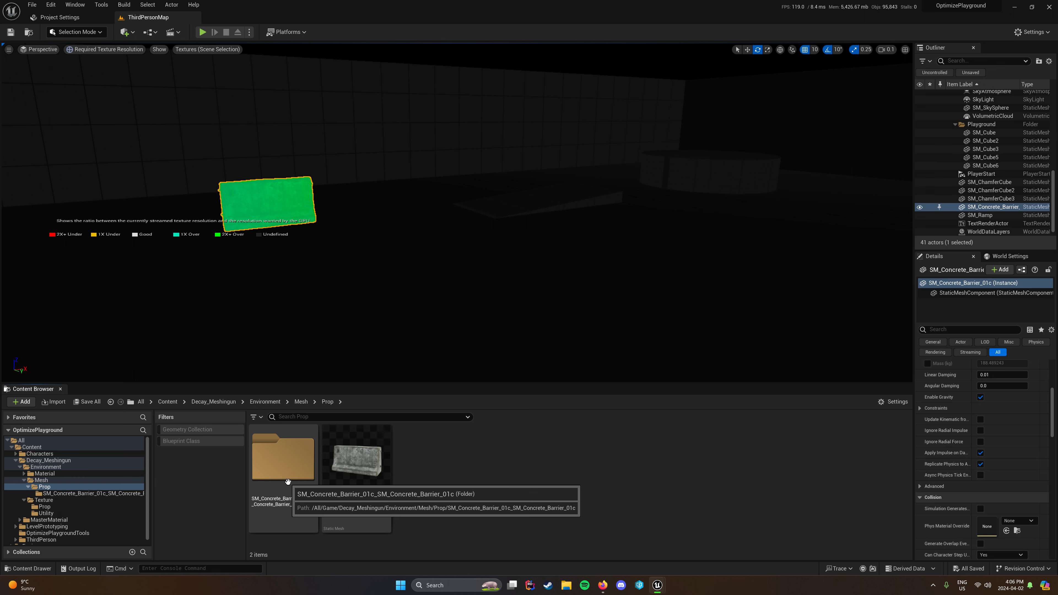
double_click(288, 480)
key(alt+Left)
key(alt+Left)
key(alt+Left)
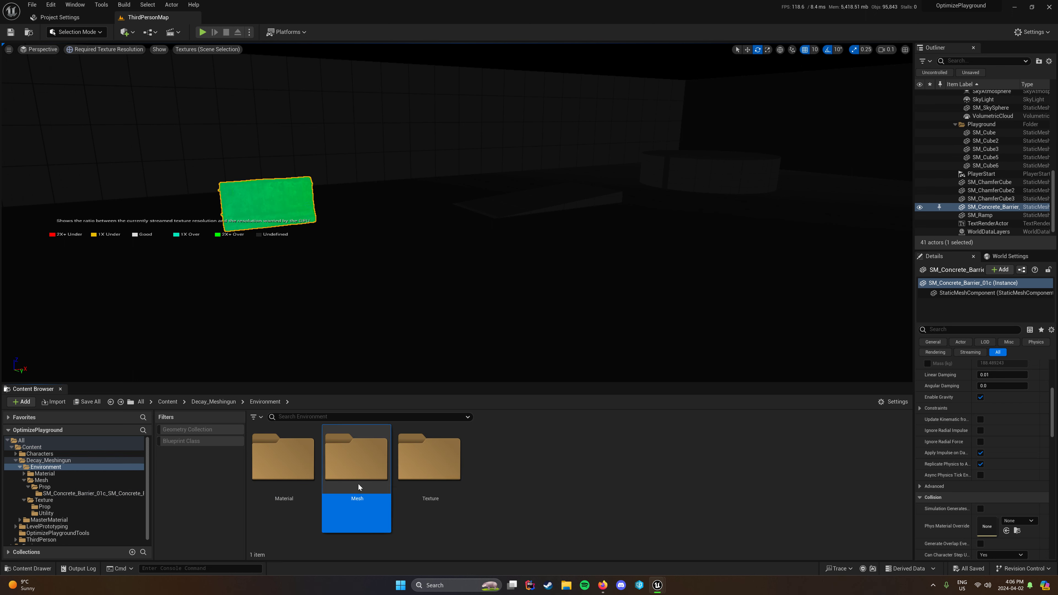
double_click(431, 479)
double_click(298, 470)
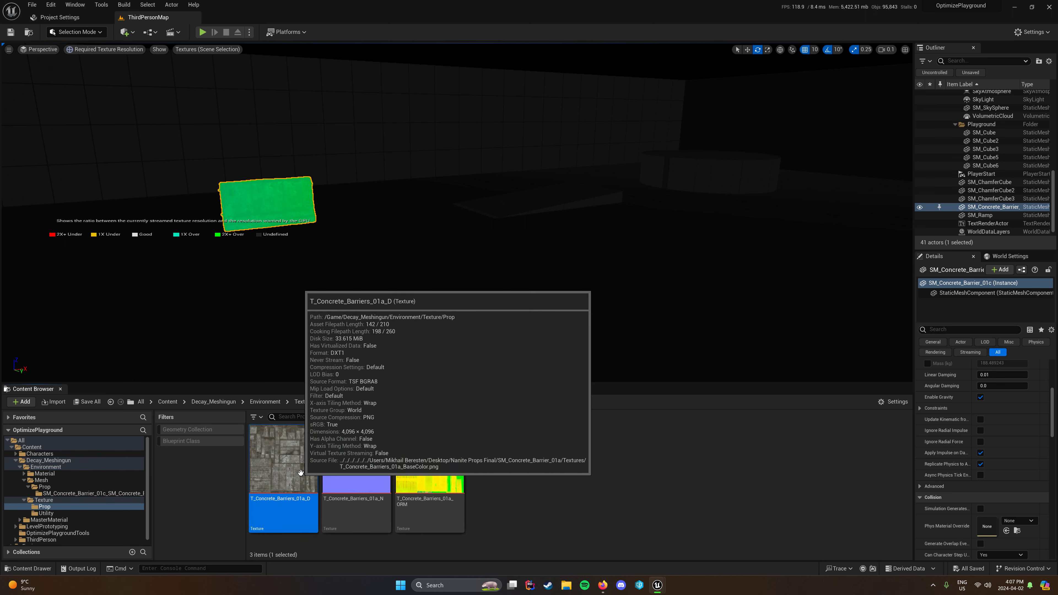
Open the T_Concrete_Barriers_01a_D texture and set its Maximum Texture Size to 512
right_click(303, 472)
click(310, 466)
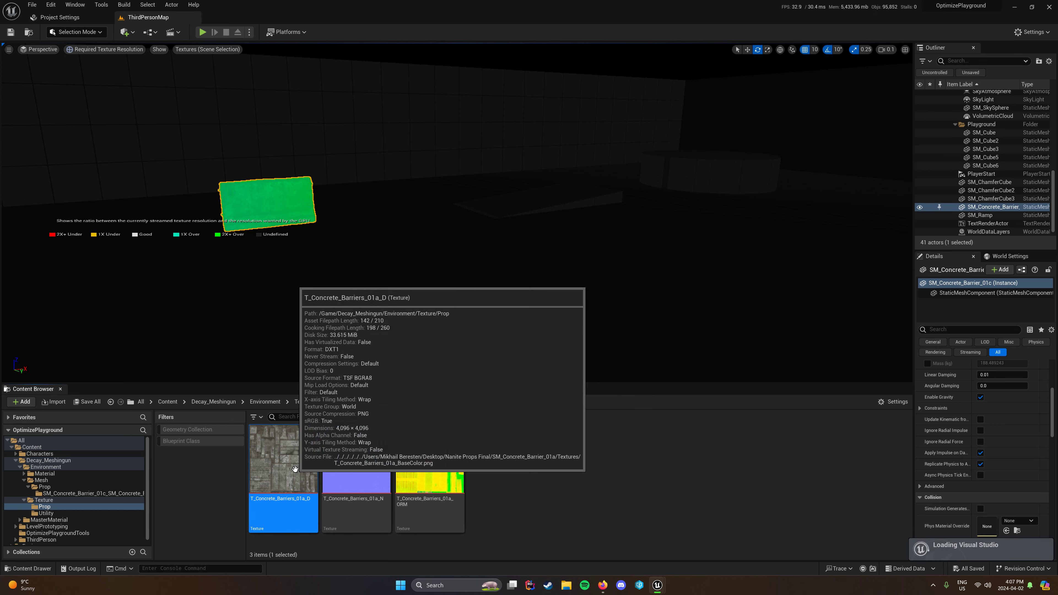
right_click(669, 585)
click(655, 563)
click(542, 504)
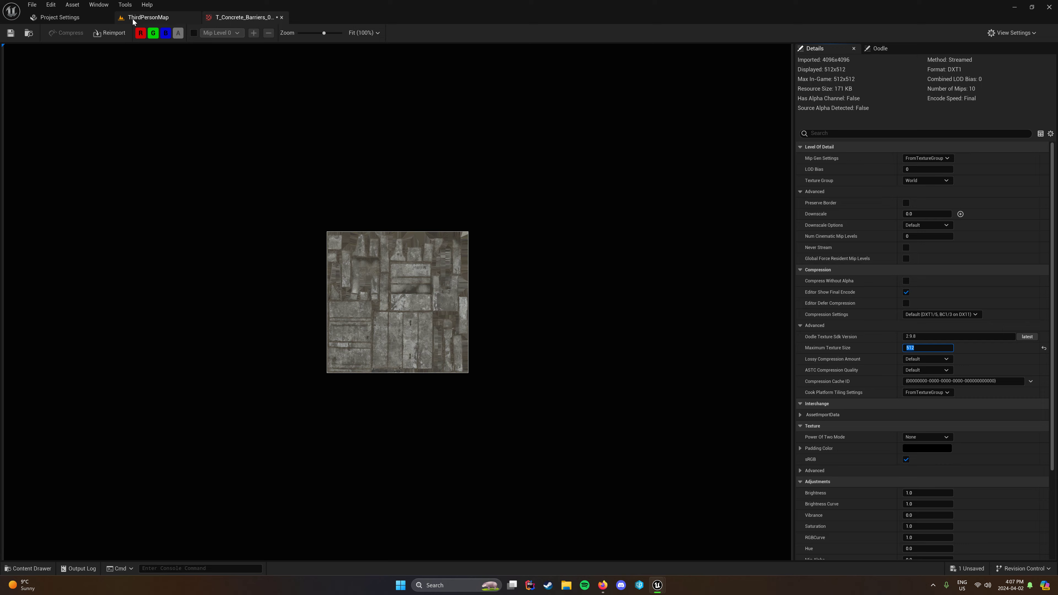
Set the Maximum Texture Size of the normal map T_Concrete_Barriers_01a_N to 512 and return to the level
double_click(343, 456)
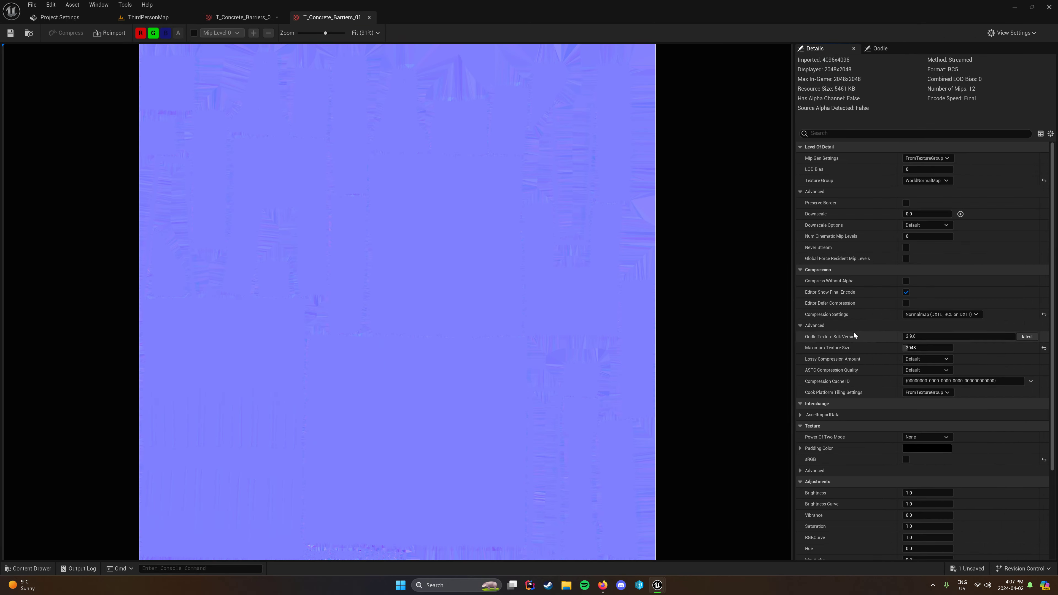
key(Return)
click(148, 17)
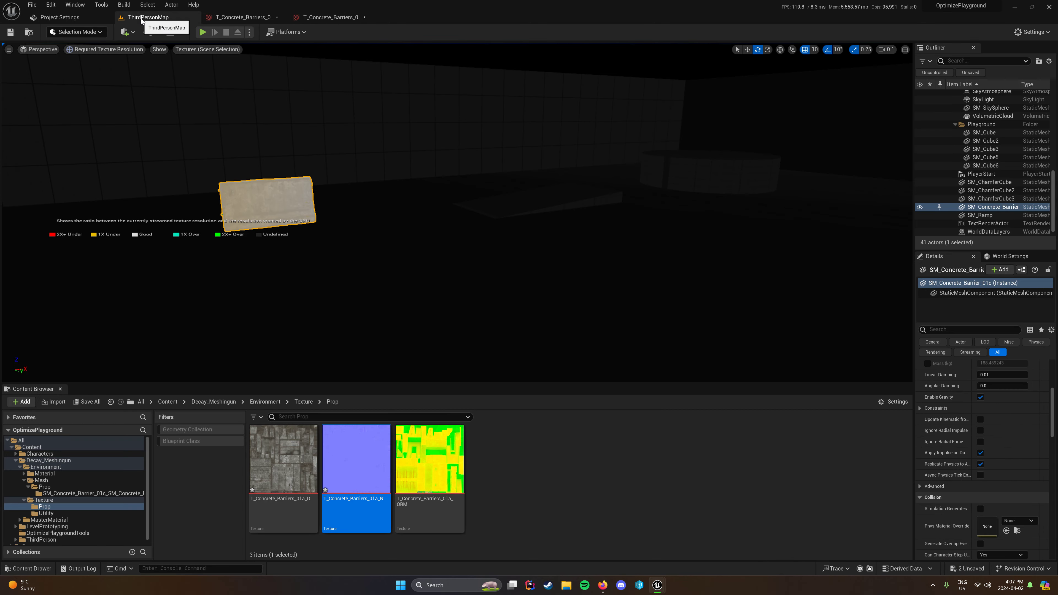
Set the Maximum Texture Size of T_Concrete_Barriers_01a_ORM to 512, save all changes and close the texture editors
double_click(431, 488)
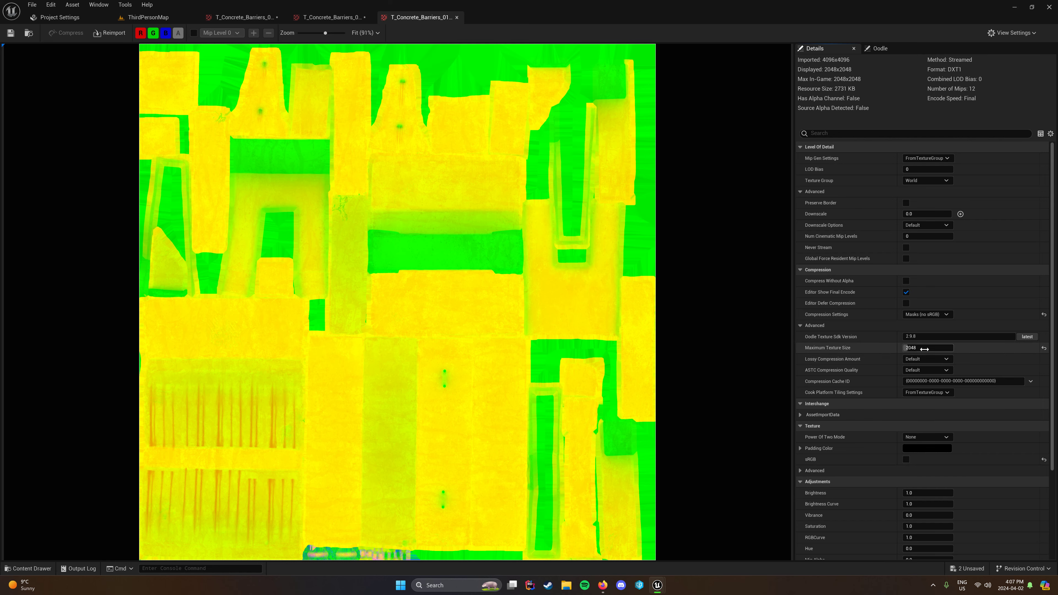
text(512)
key(Return)
key(ctrl+shift+s)
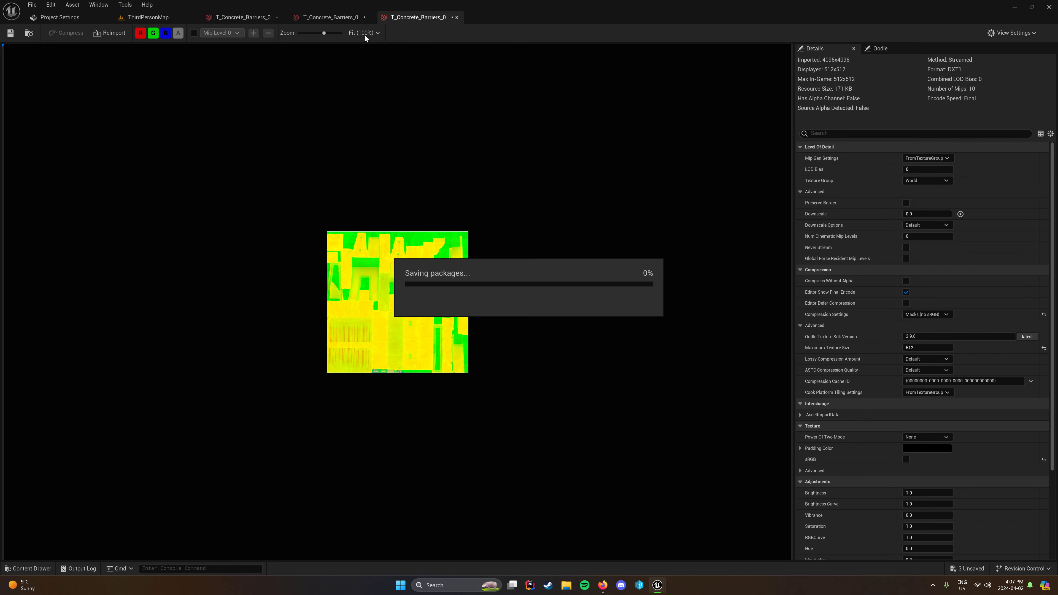
click(270, 18)
click(282, 17)
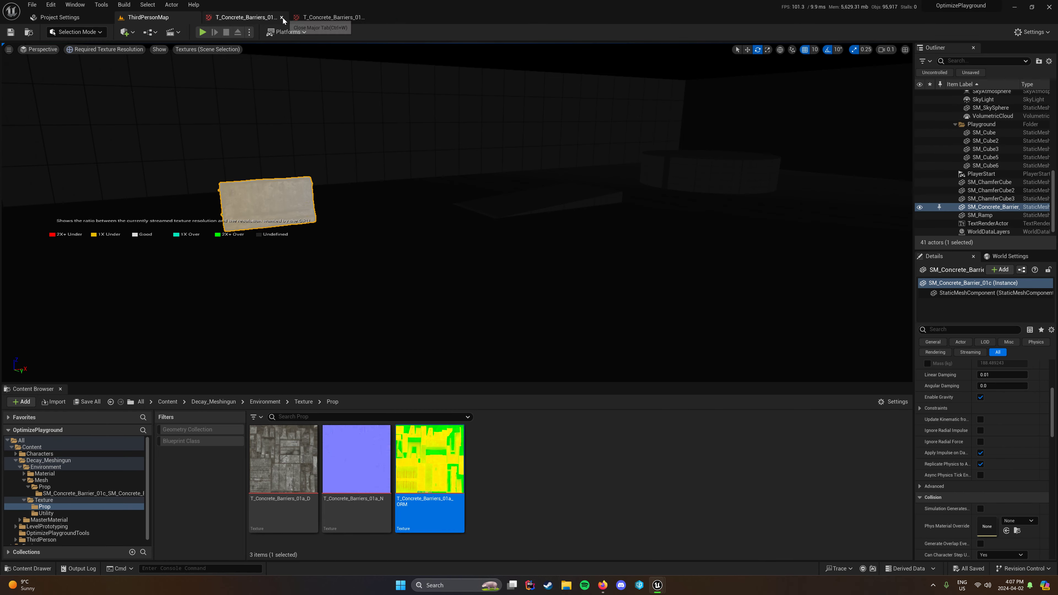
click(285, 18)
click(283, 18)
Play the level, detach the camera and examine the barrier's required texture resolution in an enlarged viewport, ending play when done
click(203, 32)
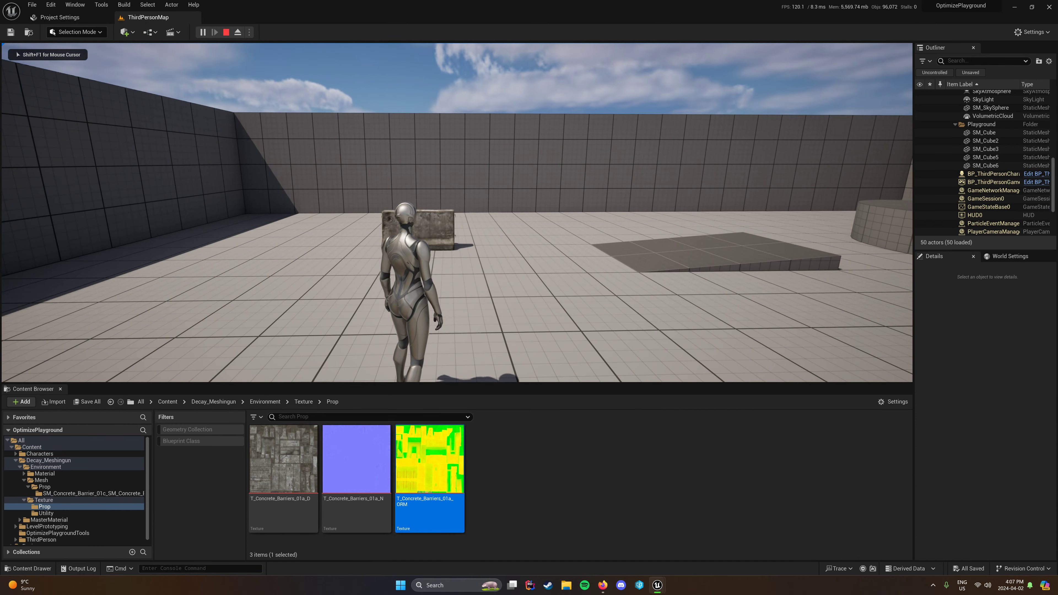
key(shift+F1)
key(F8)
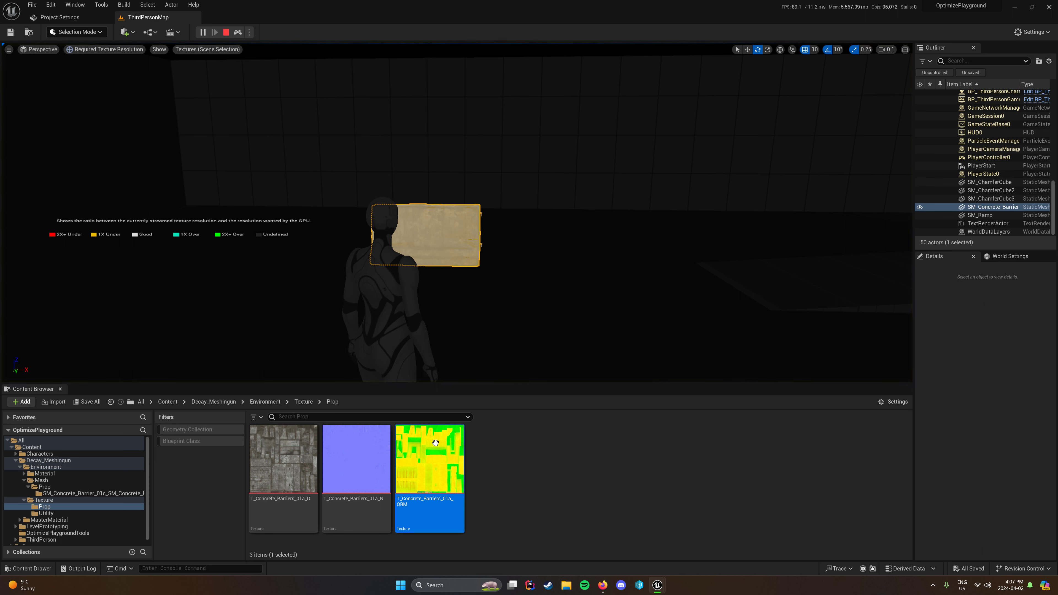
drag(467, 384, 472, 519)
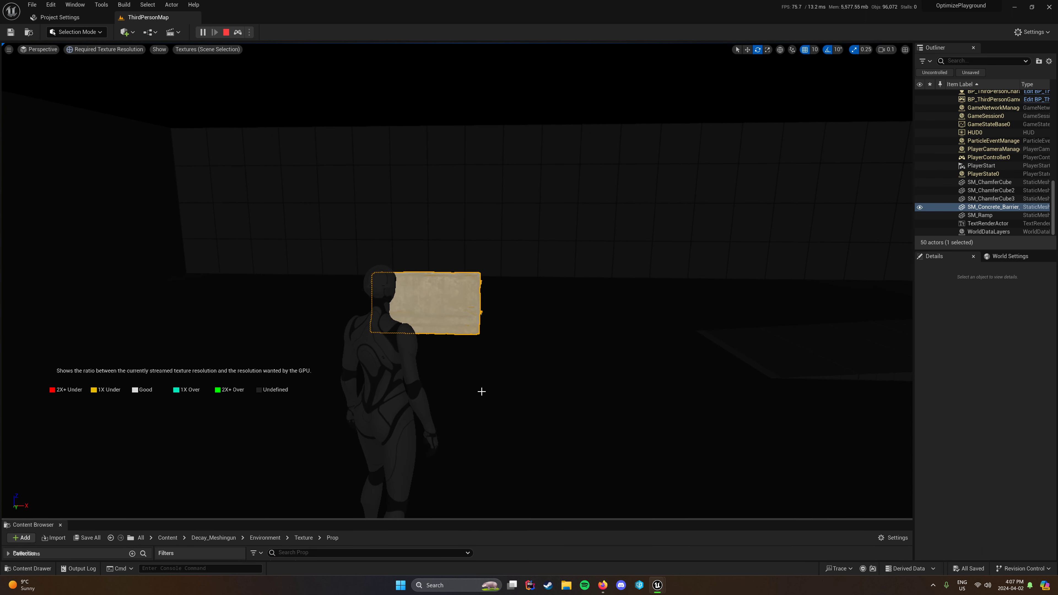
mouse_move(479, 389)
right_down()
mouse_move(465, 396)
mouse_move(485, 404)
right_up()
key(d)
key(a)
key(a)
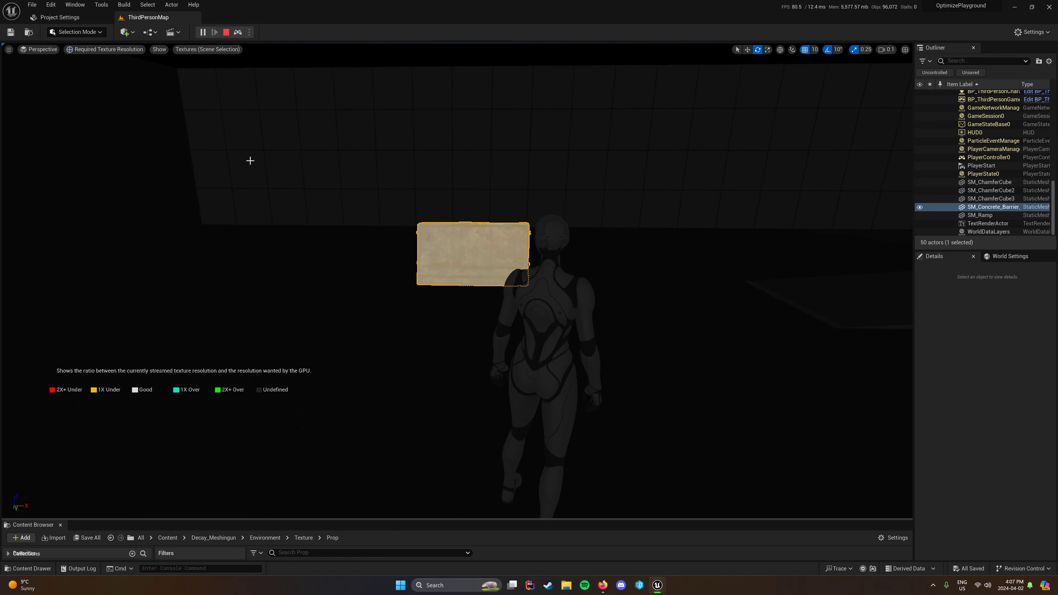
click(225, 33)
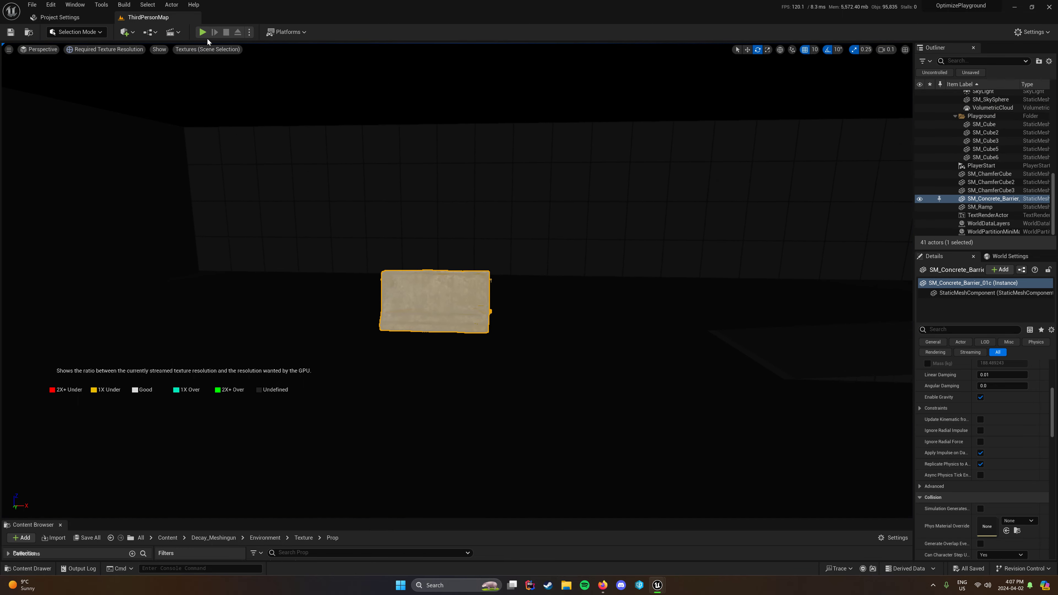
Play the level again and walk up to the barrier and back to judge how its textures look
click(202, 32)
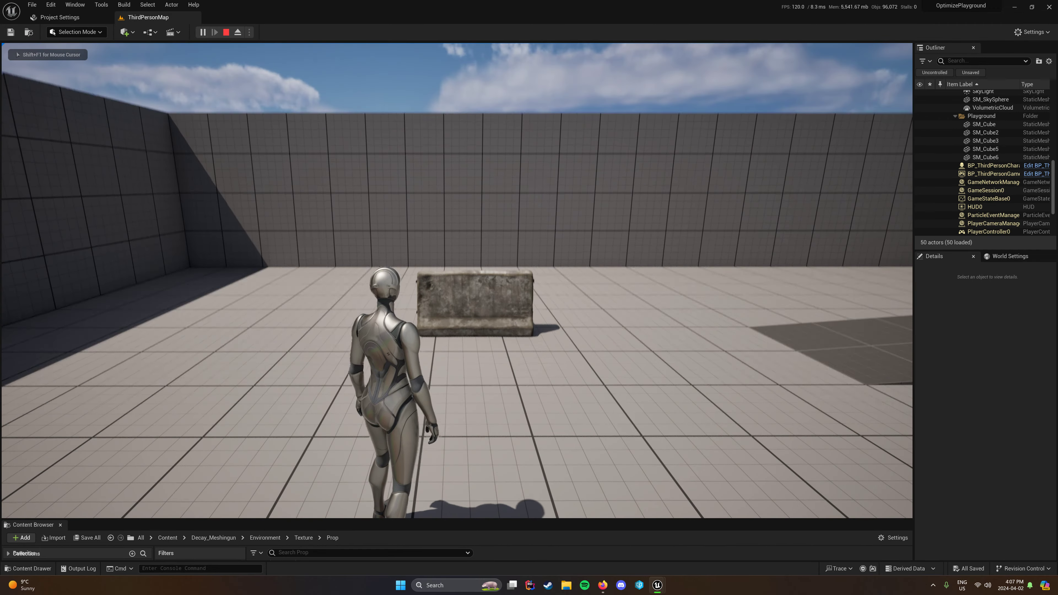
key(w)
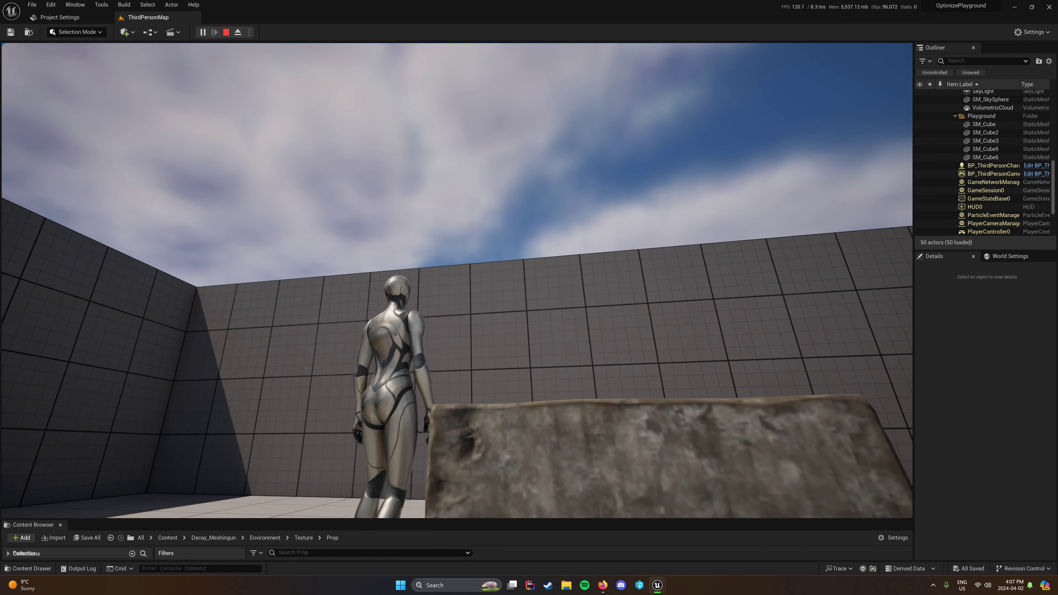
key(s)
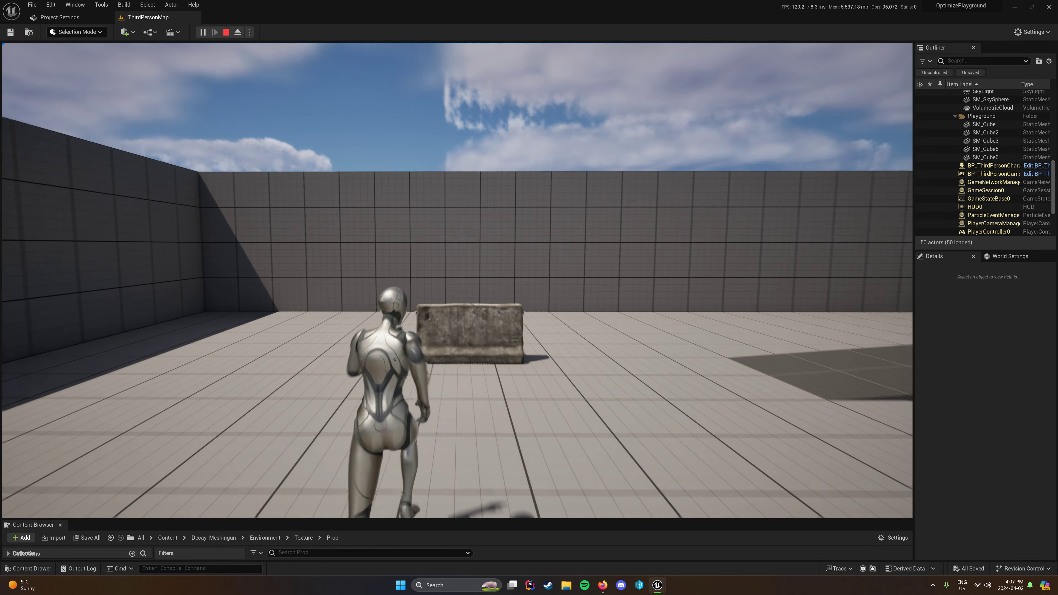
key(Escape)
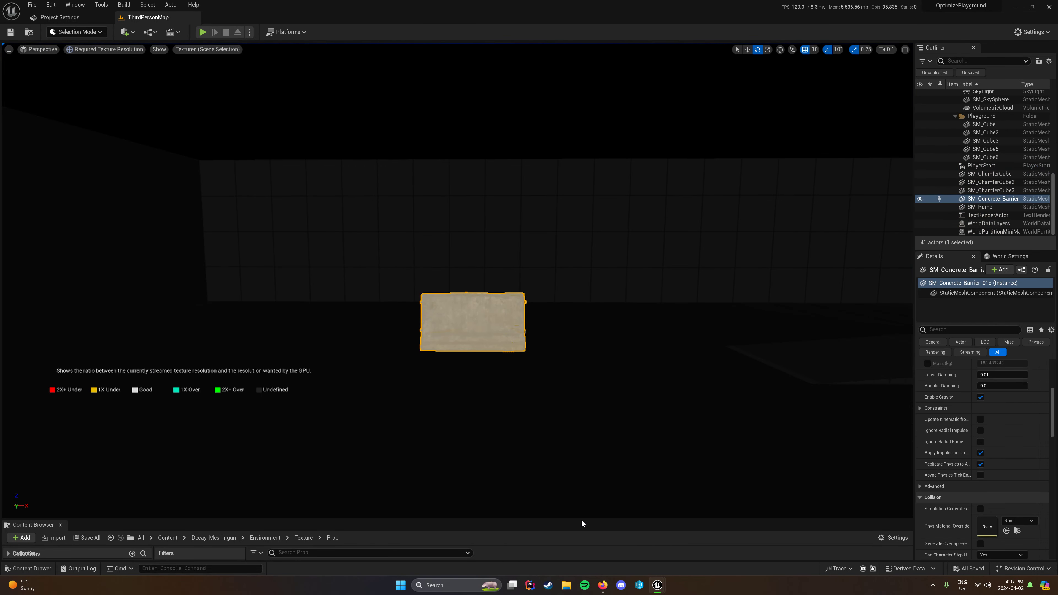
Reopen the T_Concrete_Barriers_01a_D texture and set its Maximum Texture Size to 1024
drag(583, 520, 555, 374)
click(316, 460)
double_click(316, 460)
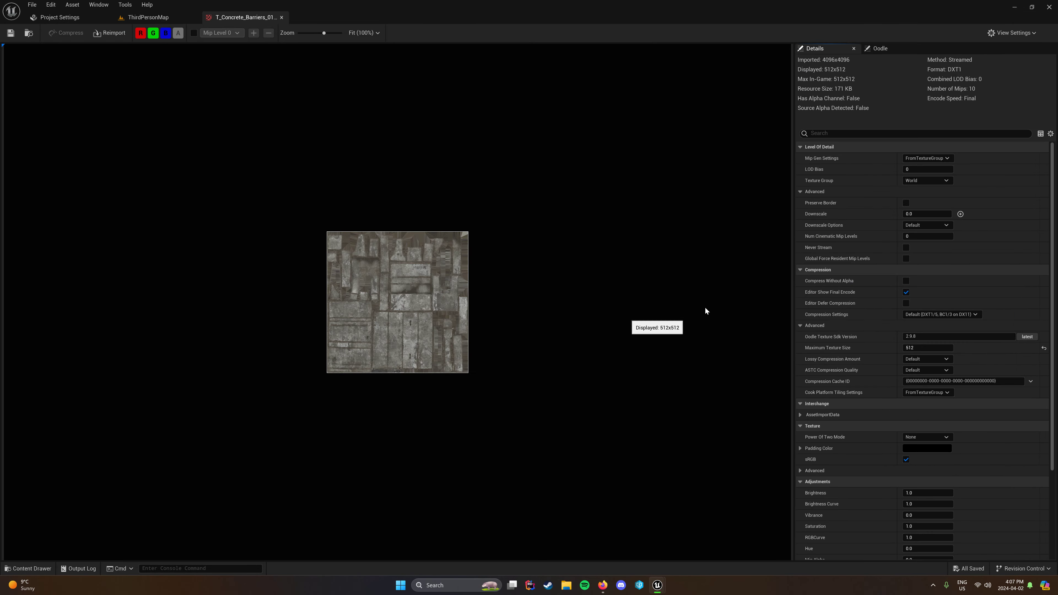
click(925, 348)
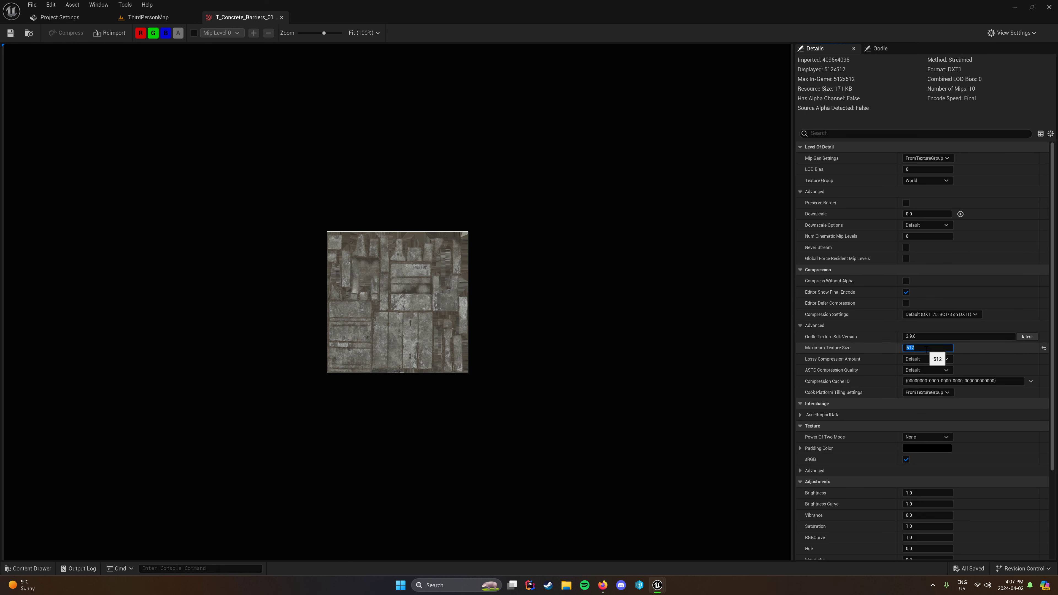
key(Return)
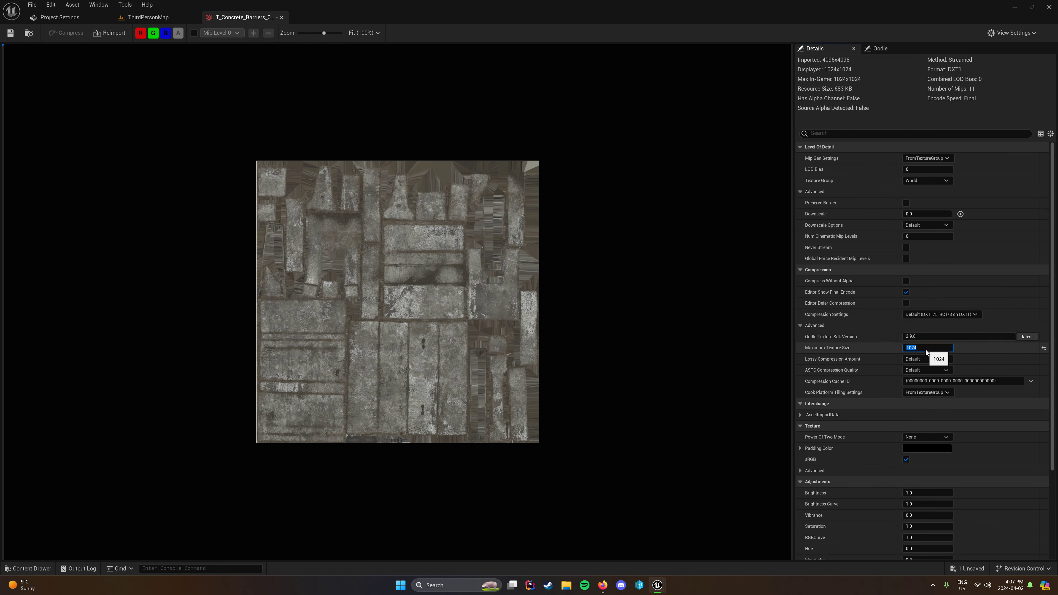
Set the Maximum Texture Size of the normal map T_Concrete_Barriers_01a_N to 1024
click(151, 19)
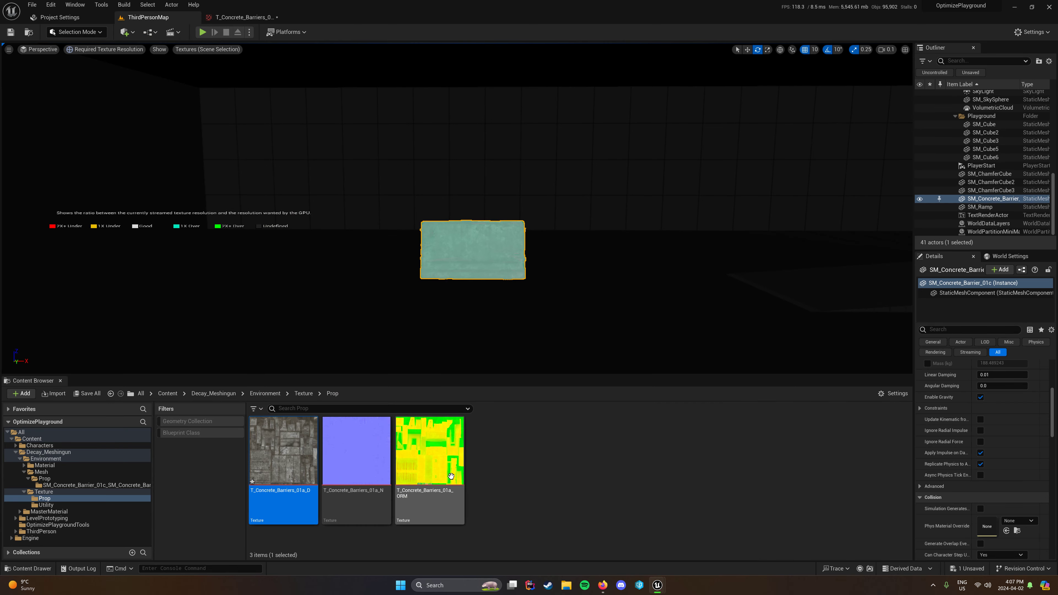
double_click(357, 454)
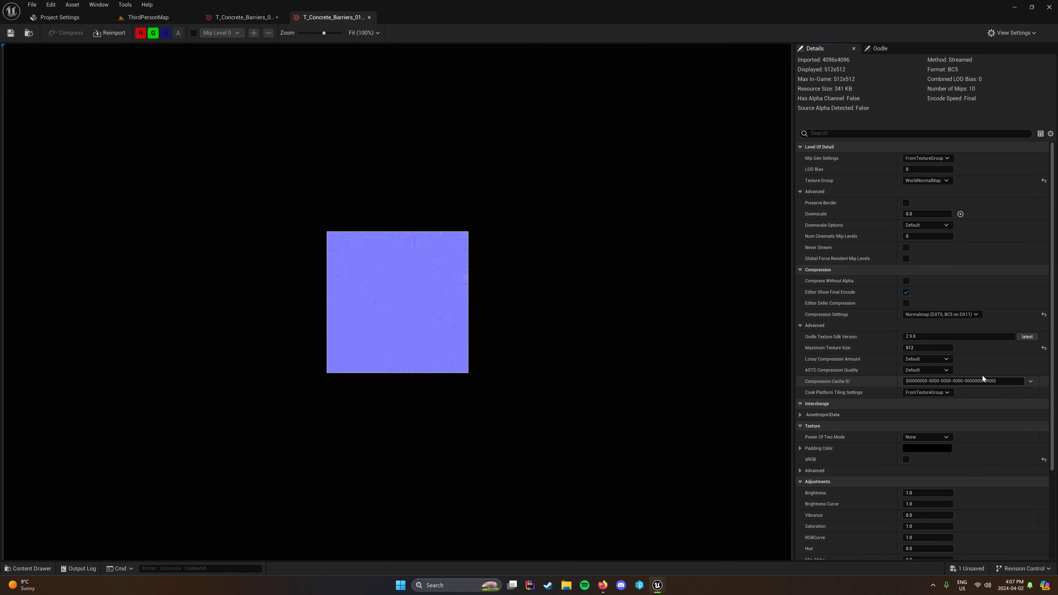
click(930, 349)
text(1024)
key(Return)
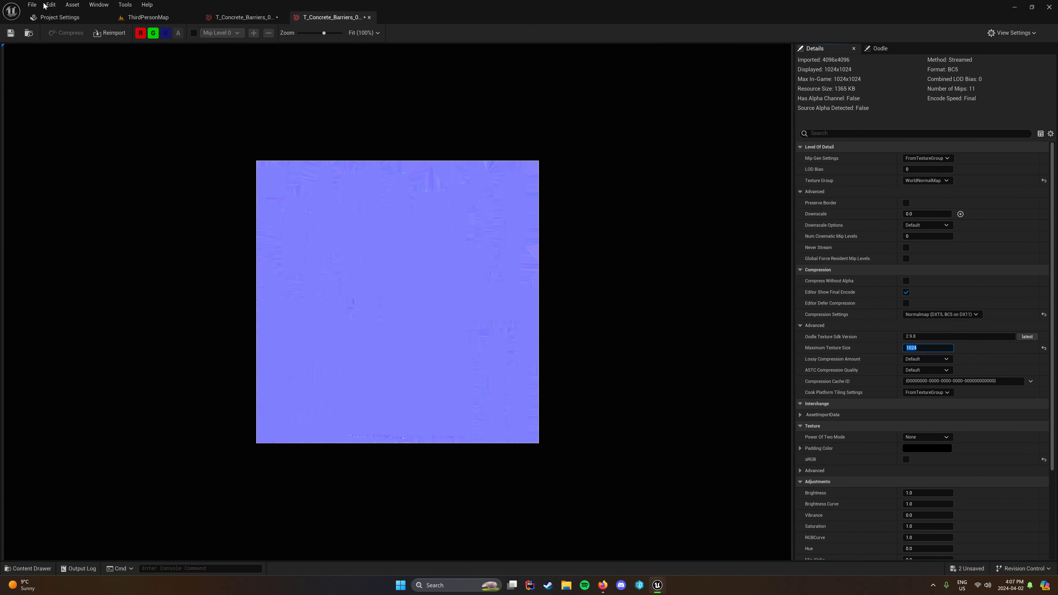
Open T_Concrete_Barriers_01a_ORM, set its Maximum Texture Size to 1024 and save all modified assets
click(157, 18)
double_click(431, 474)
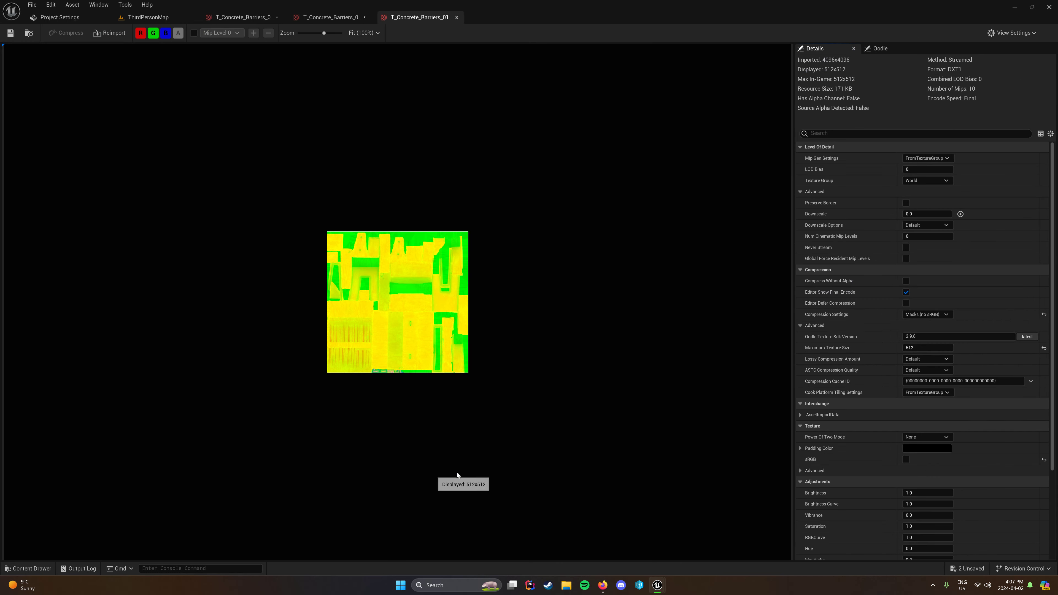
click(930, 349)
text(102)
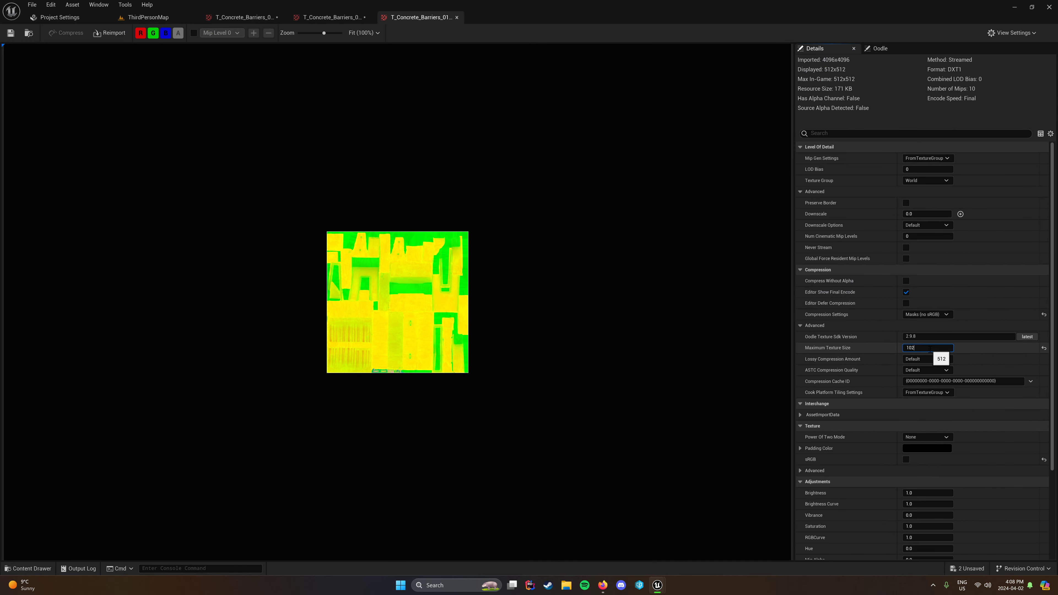
text(4)
key(Return)
key(ctrl+shift+s)
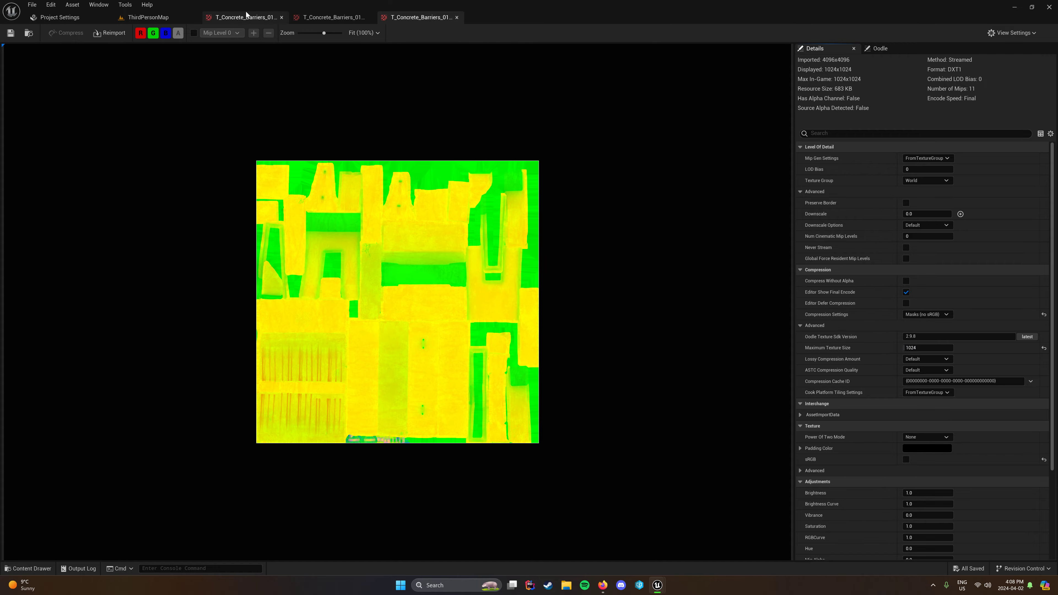
Play the level in an enlarged viewport, walk up to the barrier to judge its textures, and end play
click(148, 17)
click(203, 32)
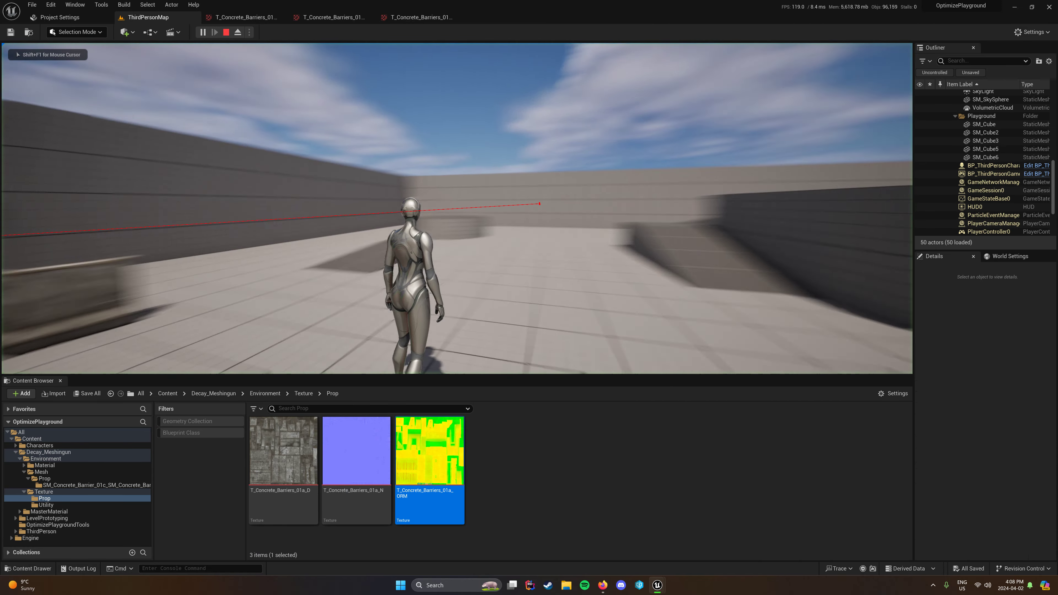
key(F11)
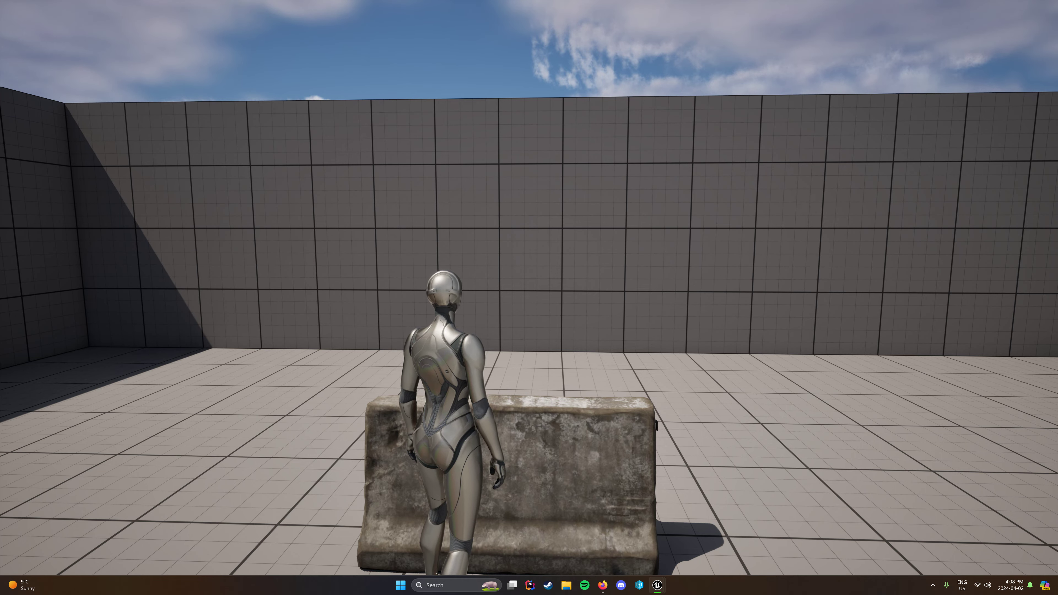
key(s)
key(Escape)
key(F11)
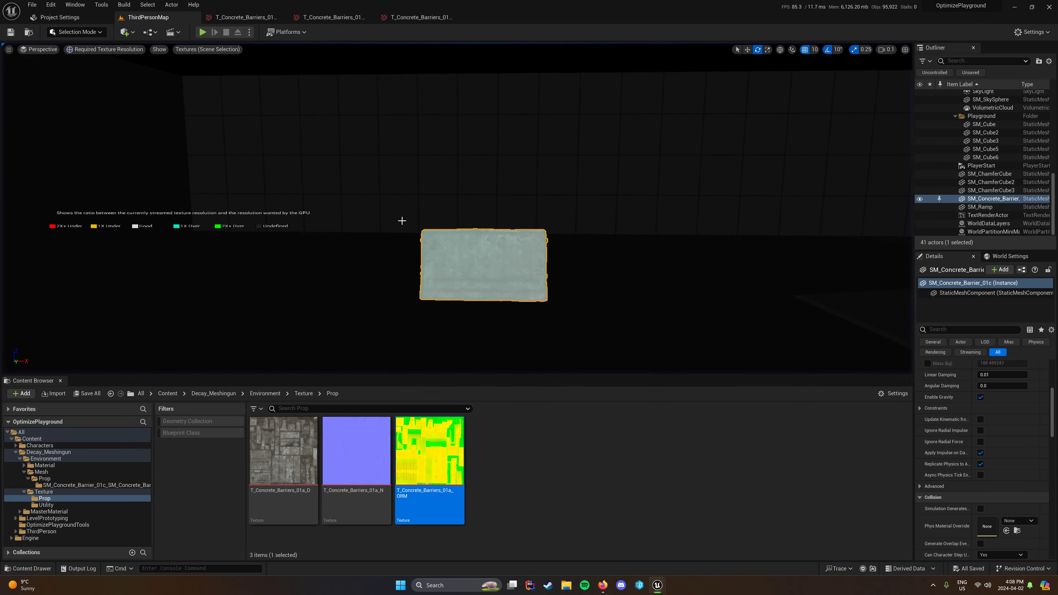
Open the T_Concrete_Barriers_01a_D texture and set its Maximum Texture Size to 2048
double_click(309, 450)
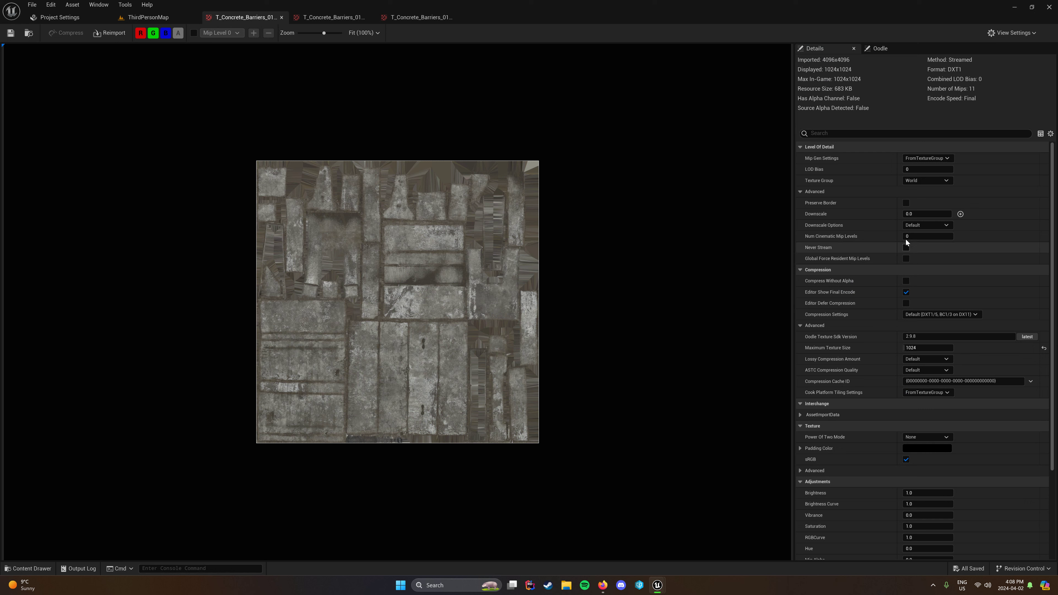
click(925, 348)
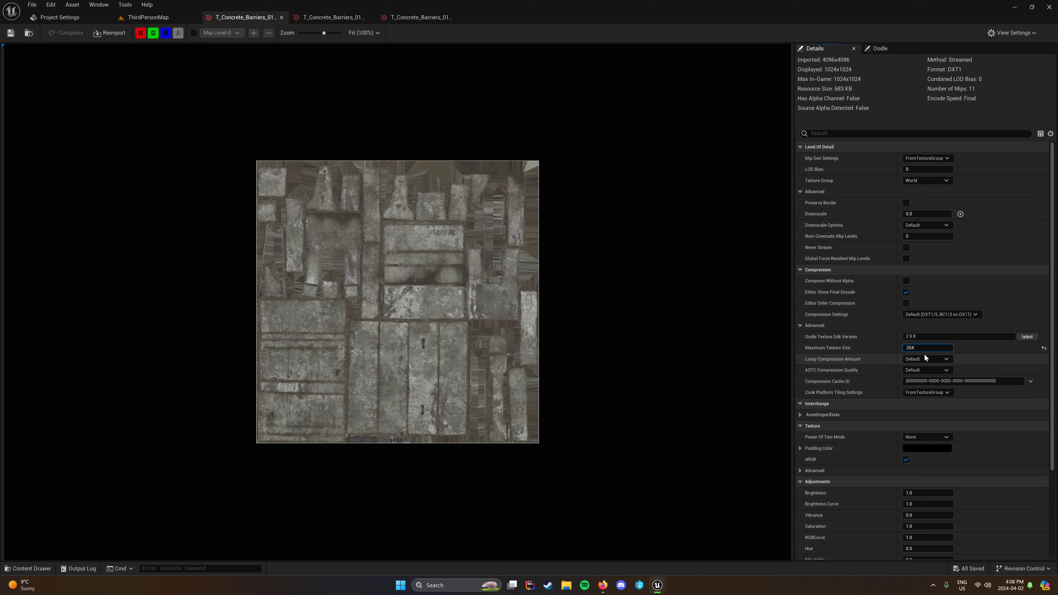
text(2048)
key(Return)
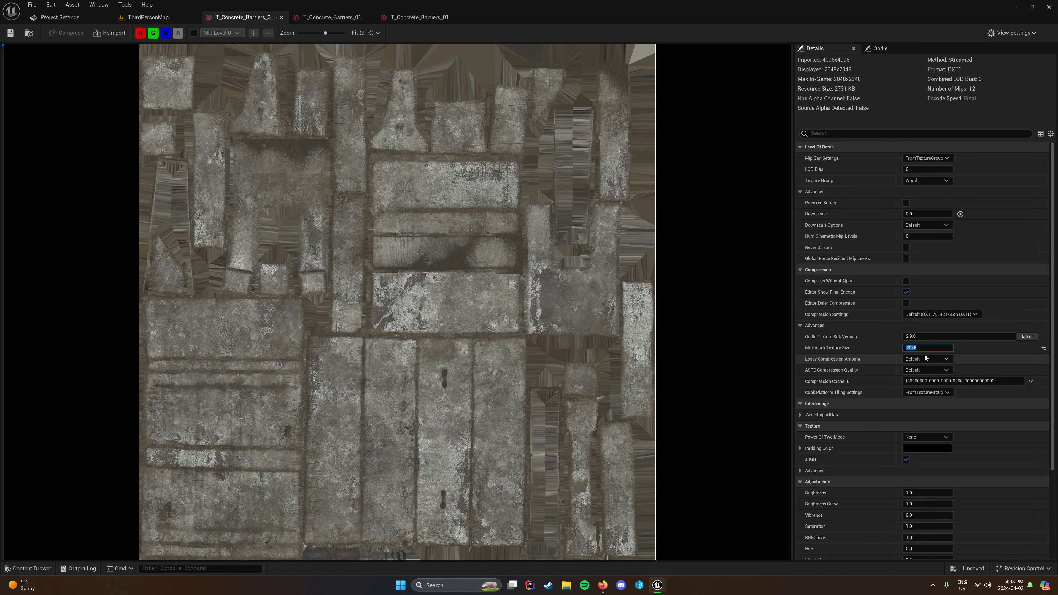
Set the Maximum Texture Size of T_Concrete_Barriers_01a_N and T_Concrete_Barriers_01a_ORM to 2048 and save all assets
click(147, 16)
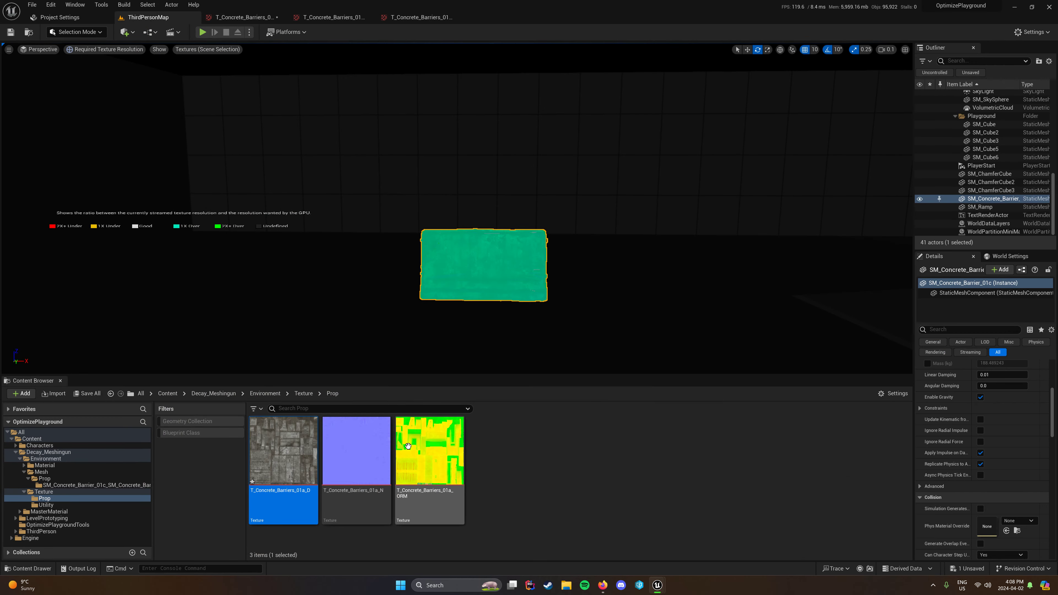
click(375, 450)
double_click(394, 447)
click(421, 17)
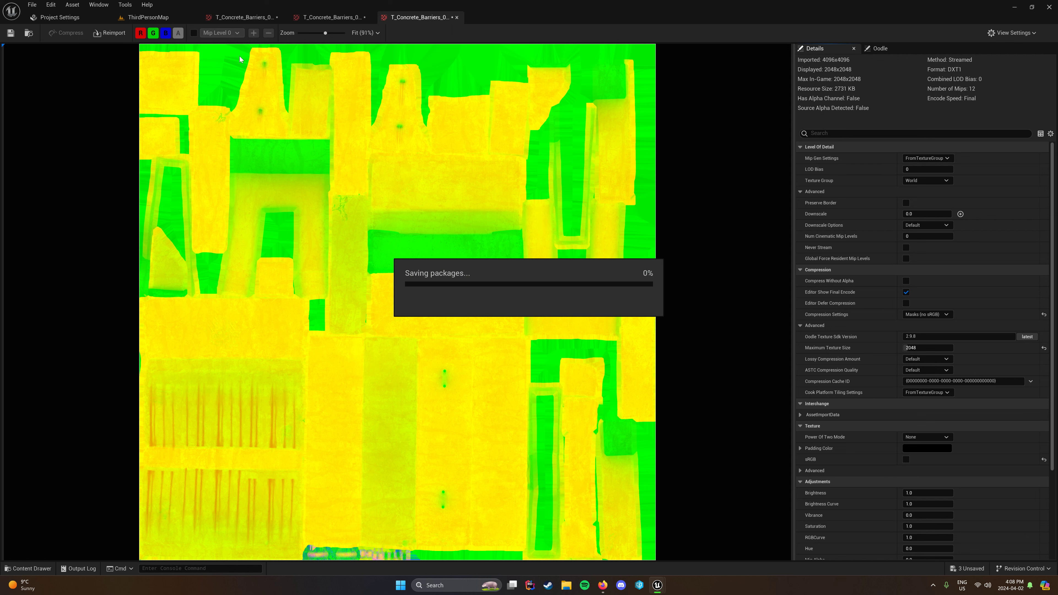
Play the level, walk close to the barrier in an enlarged viewport, end play and check its required texture resolution
click(146, 17)
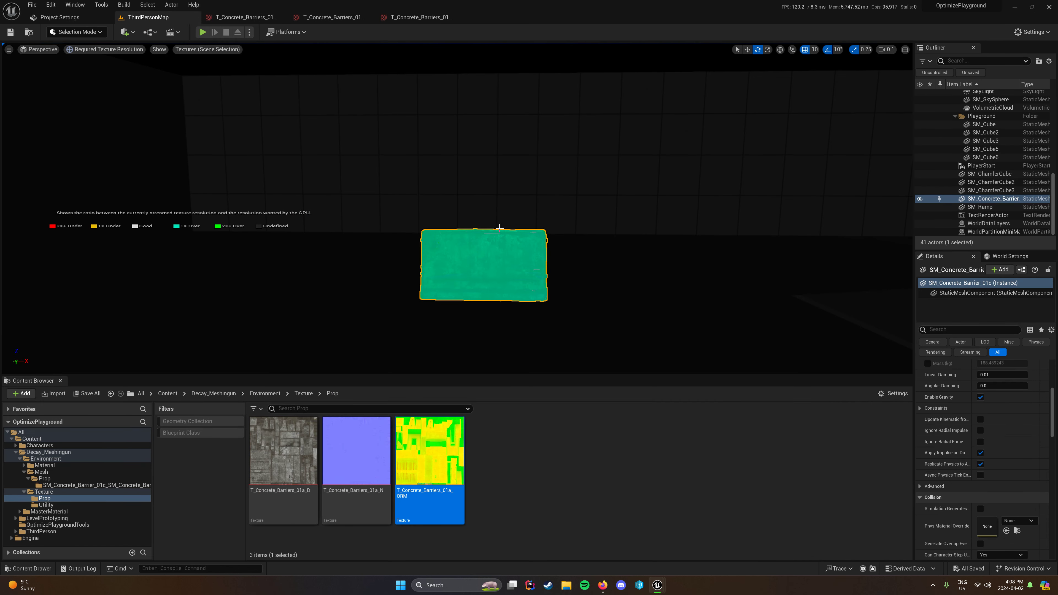
right_drag(500, 227, 514, 235)
click(202, 31)
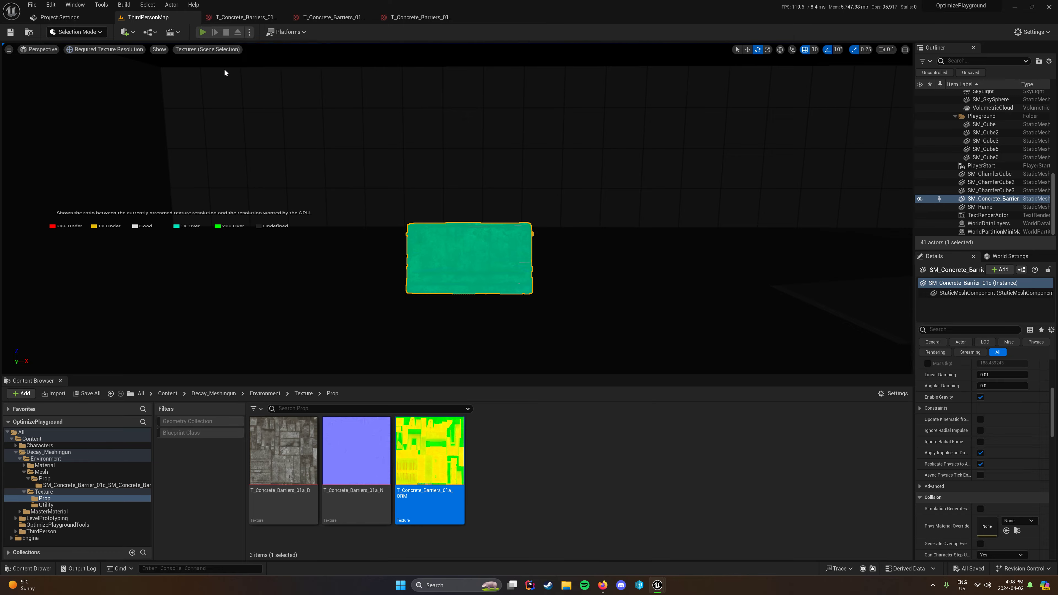
key(w)
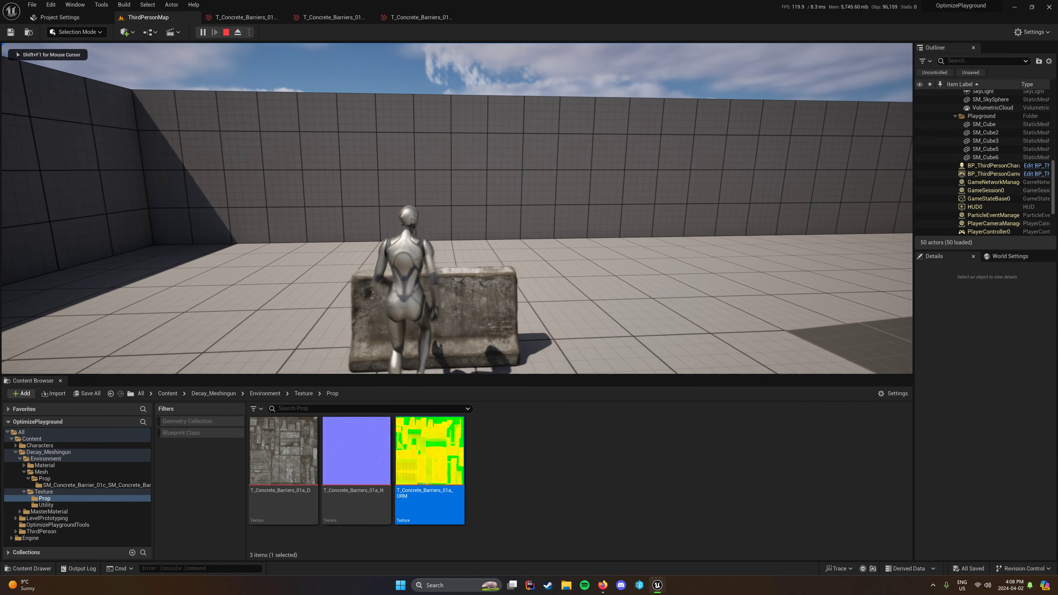
key(F11)
click(528, 287)
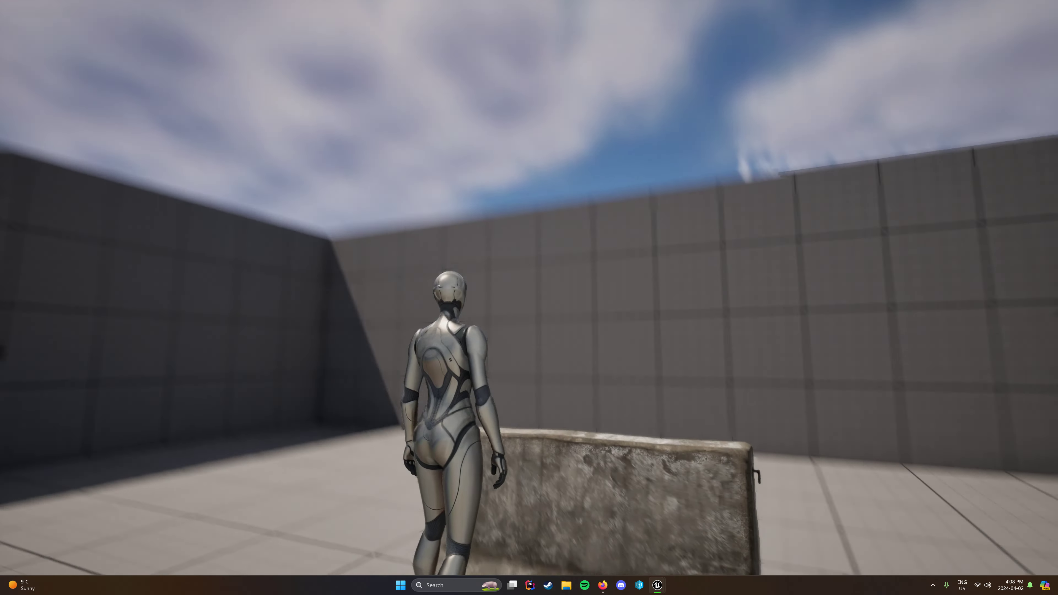
key(Escape)
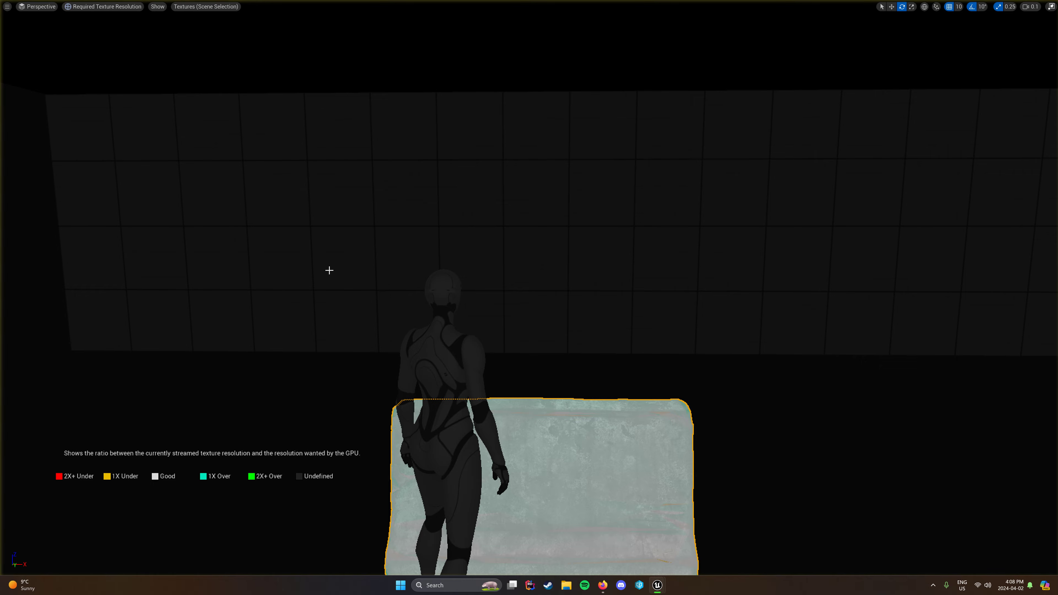
key(F11)
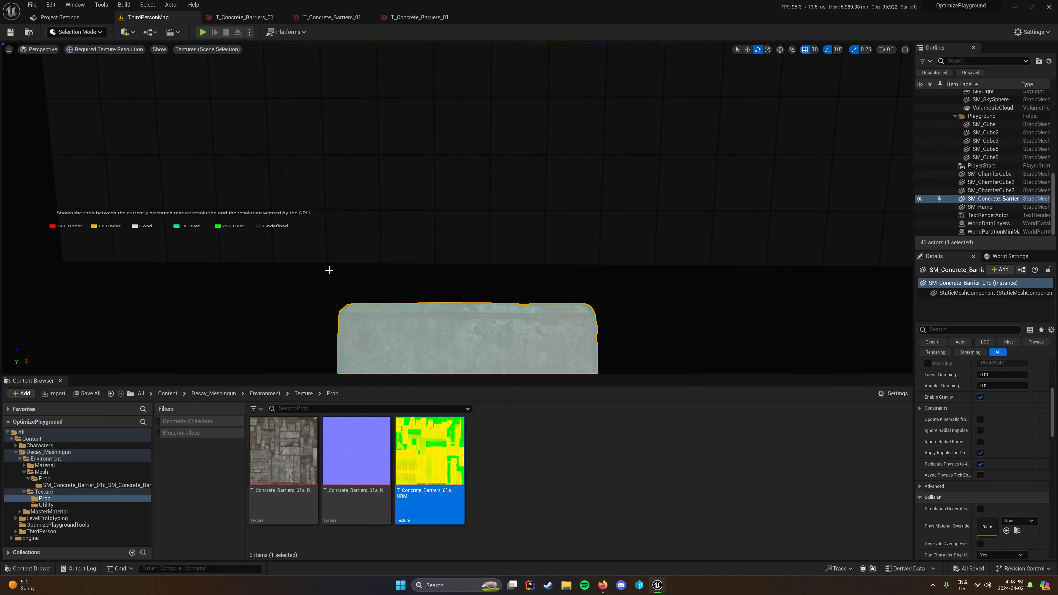
Switch the Required Texture Resolution view to the barrier's normal map, T_Concrete_Barriers_01a_N
click(188, 50)
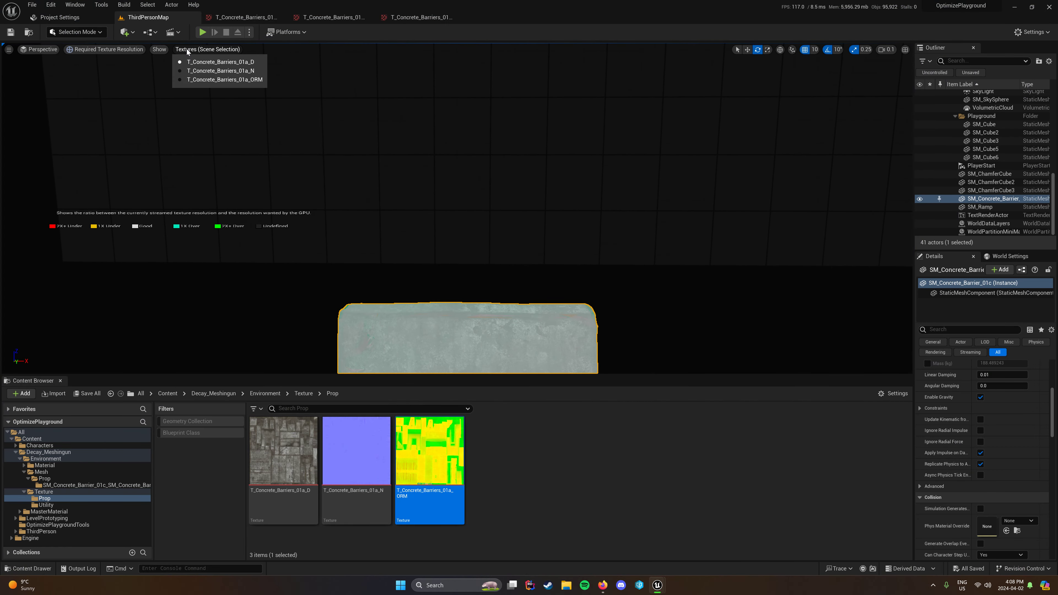
click(215, 72)
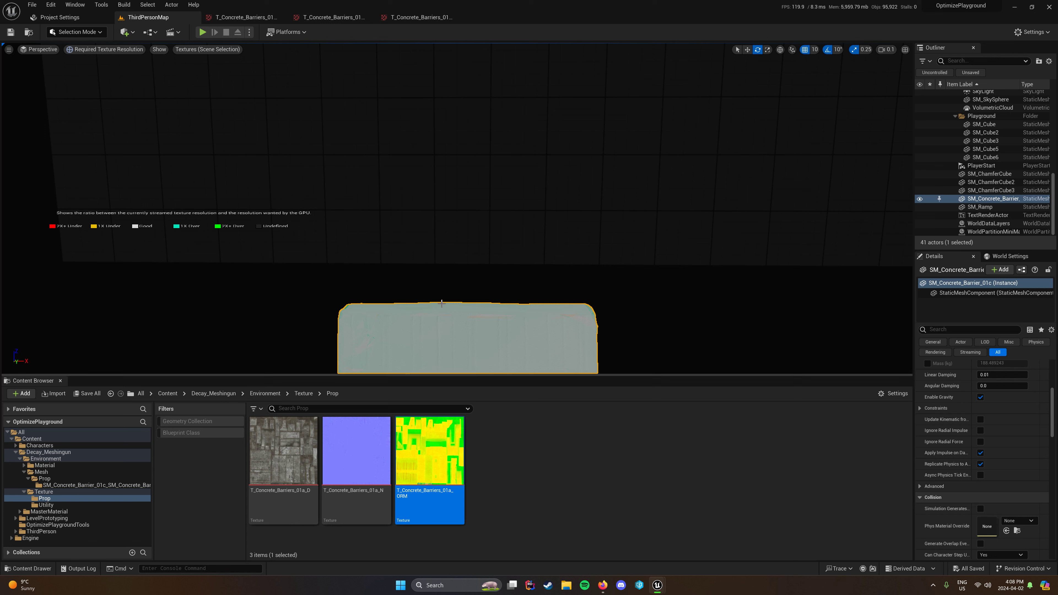
click(217, 51)
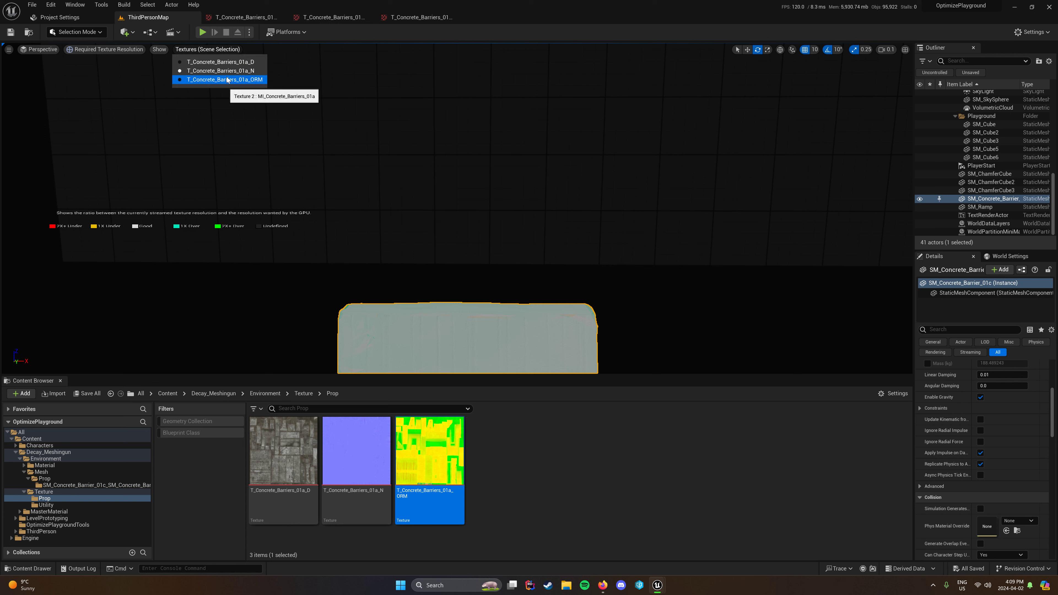
click(478, 4)
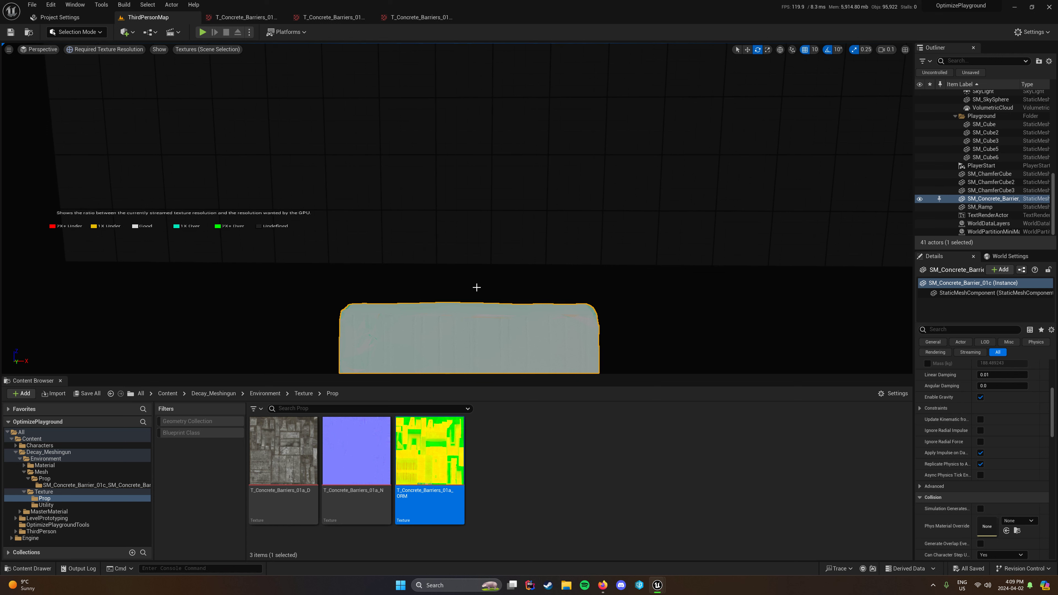
Reselect the barrier in the enlarged viewport and examine the required resolution of T_Concrete_Barriers_01a_ORM, then of T_Concrete_Barriers_01a_D
key(F11)
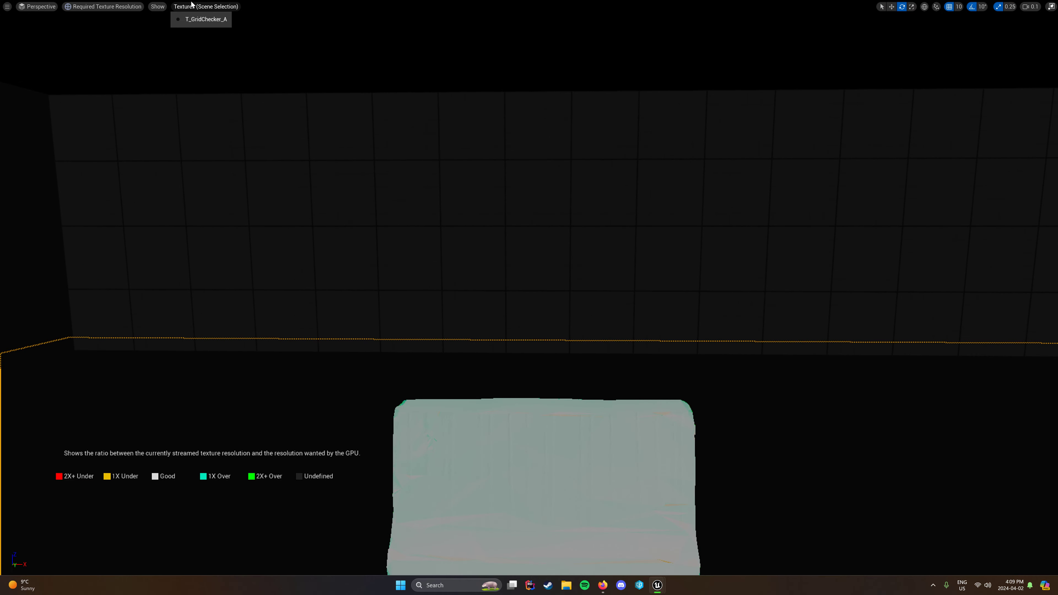
click(160, 6)
click(189, 18)
click(536, 460)
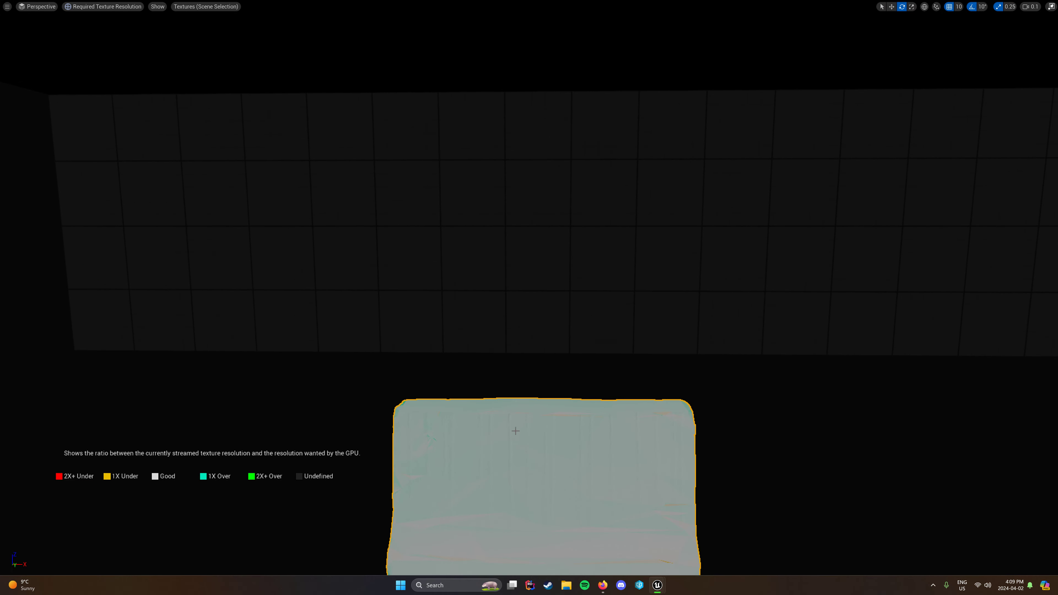
click(214, 10)
click(220, 37)
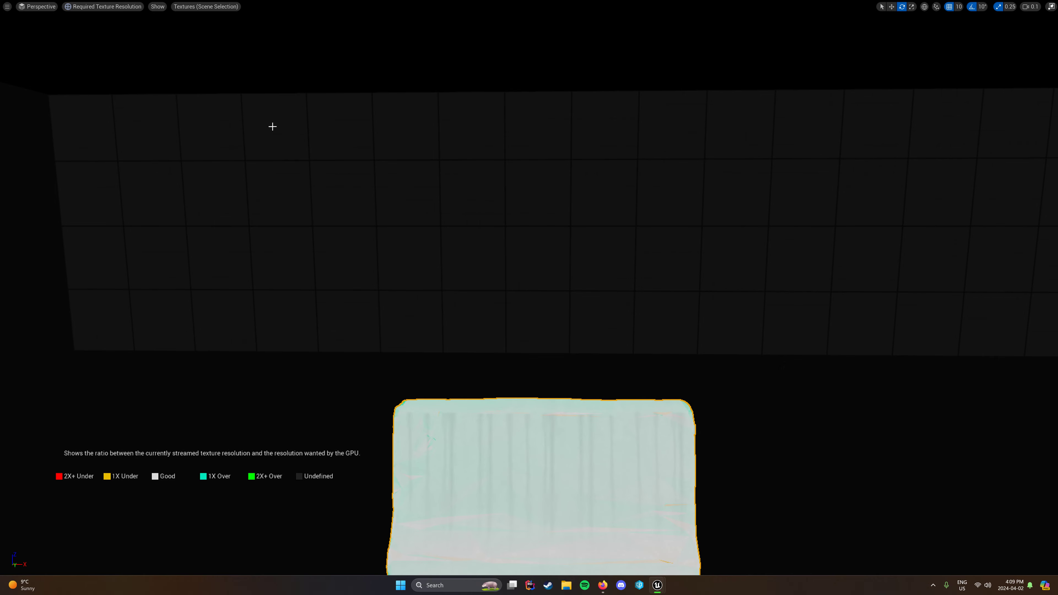
click(225, 7)
click(228, 18)
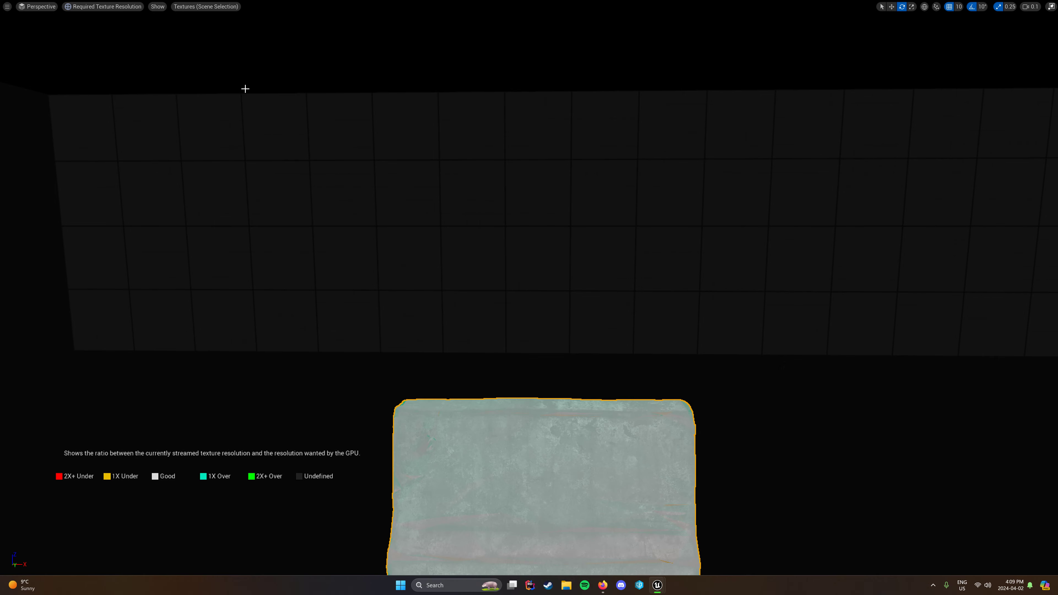
key(F11)
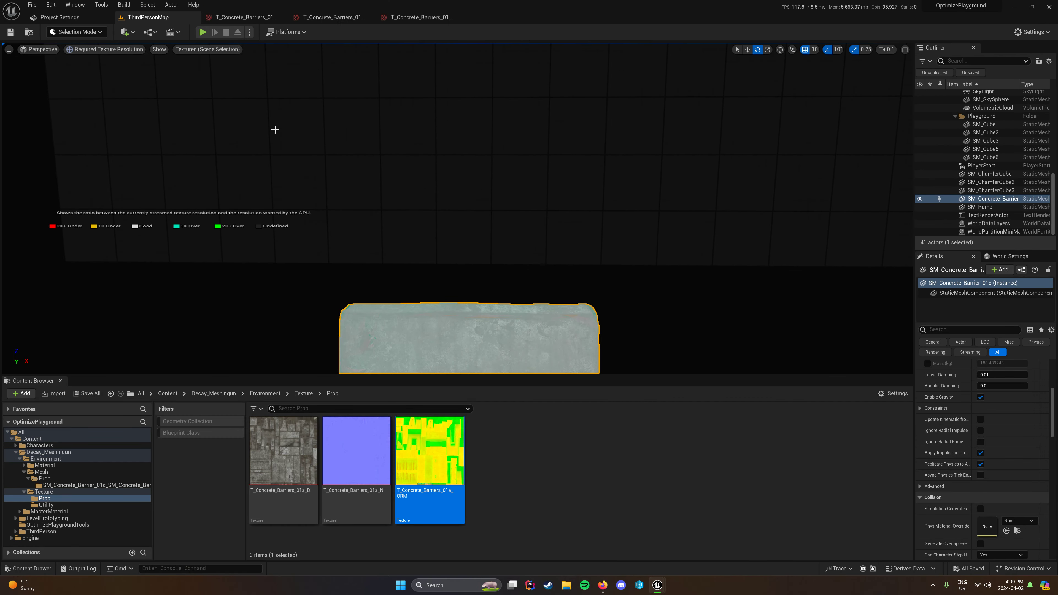
Play the level in an enlarged viewport again, walk around near the barrier to inspect its textures, and end play
key(alt+p)
key(F11)
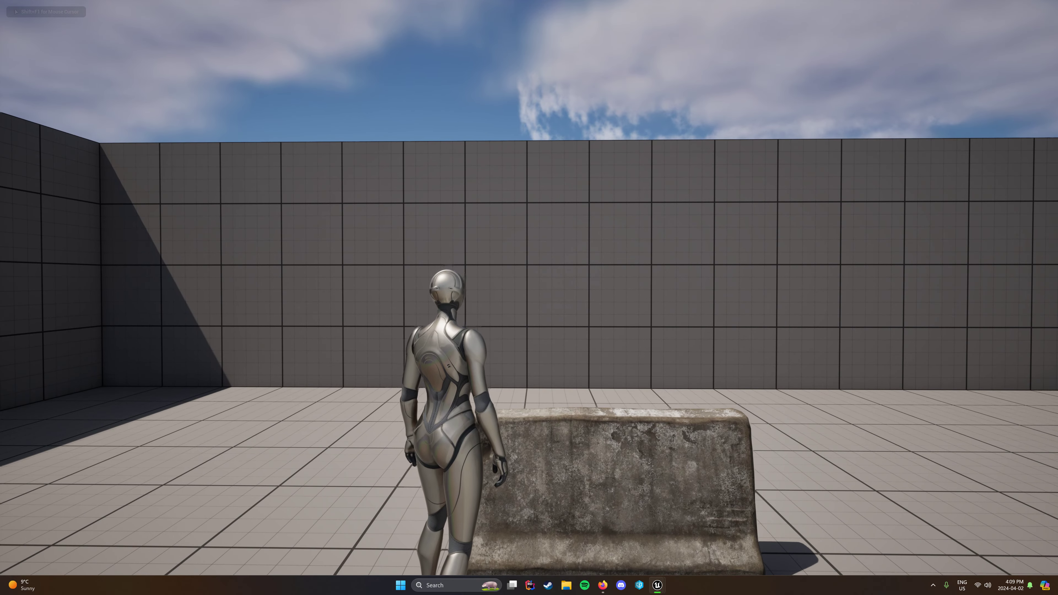
key(w)
key(Escape)
key(F11)
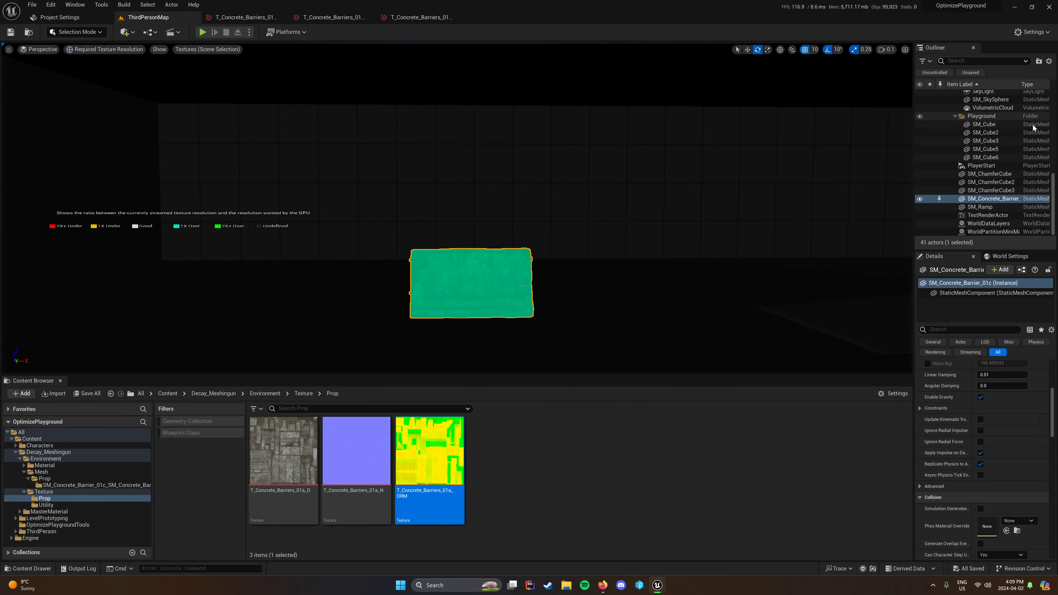
Locate the game mode asset from the widened World Settings and open the BP_ThirdPersonCharacter blueprint beside it
click(1007, 256)
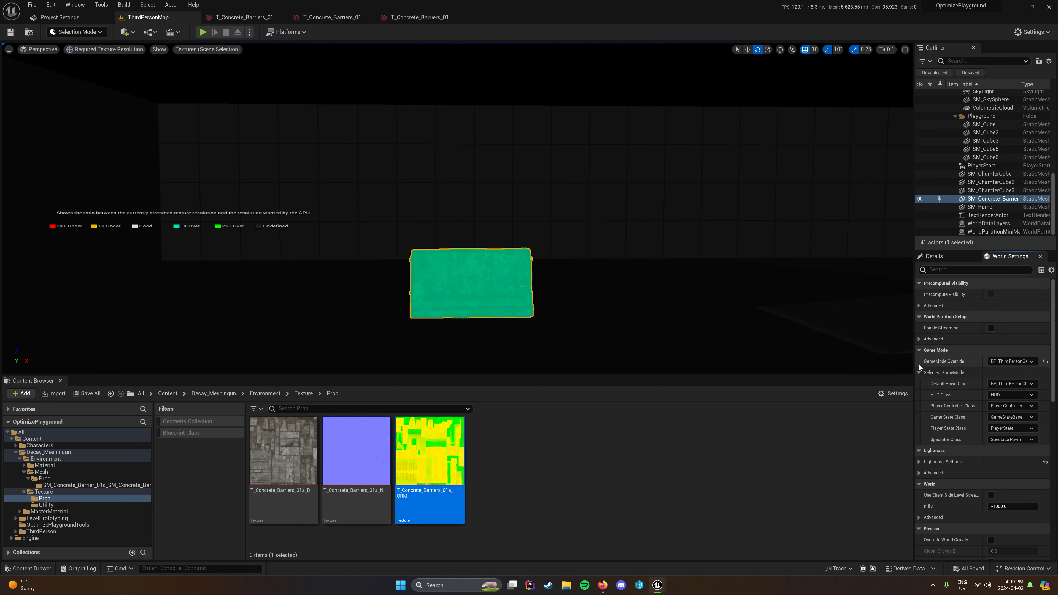
drag(914, 363, 777, 363)
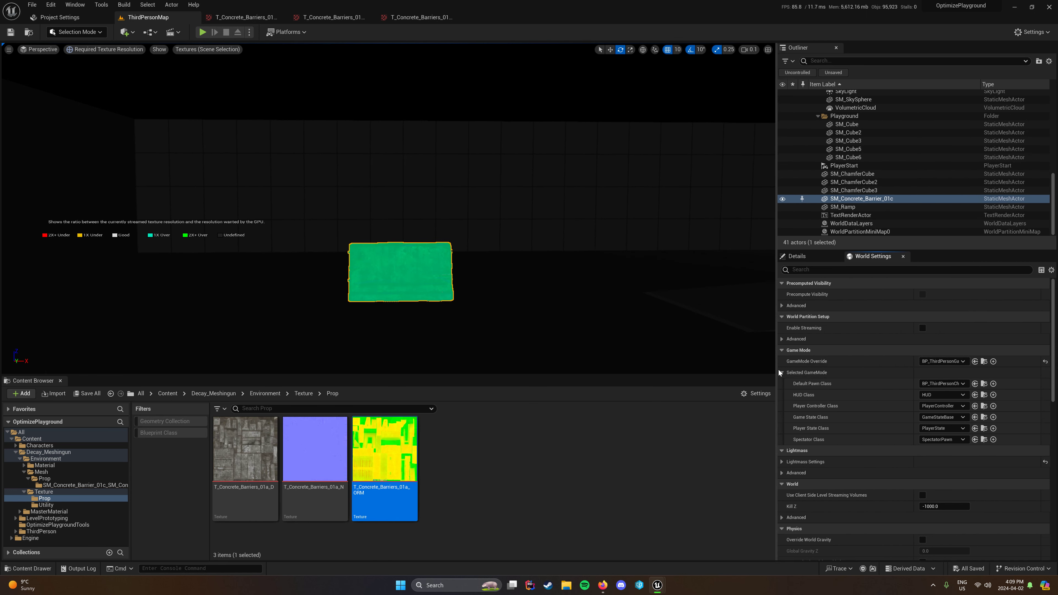
click(985, 361)
double_click(253, 467)
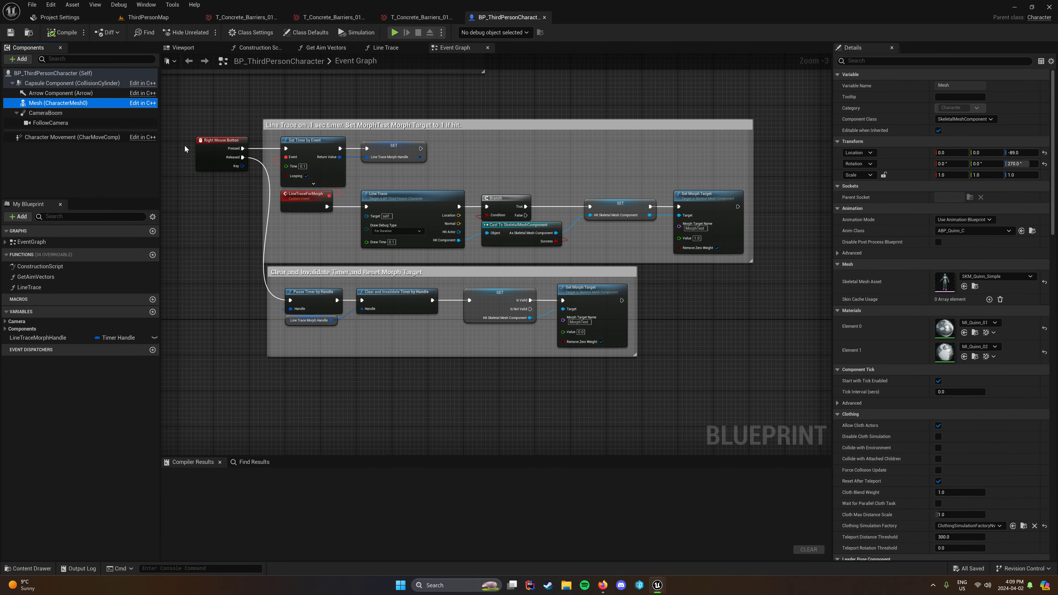
Set the CameraBoom component's Target Arm Length to 500 and save the character blueprint
click(55, 113)
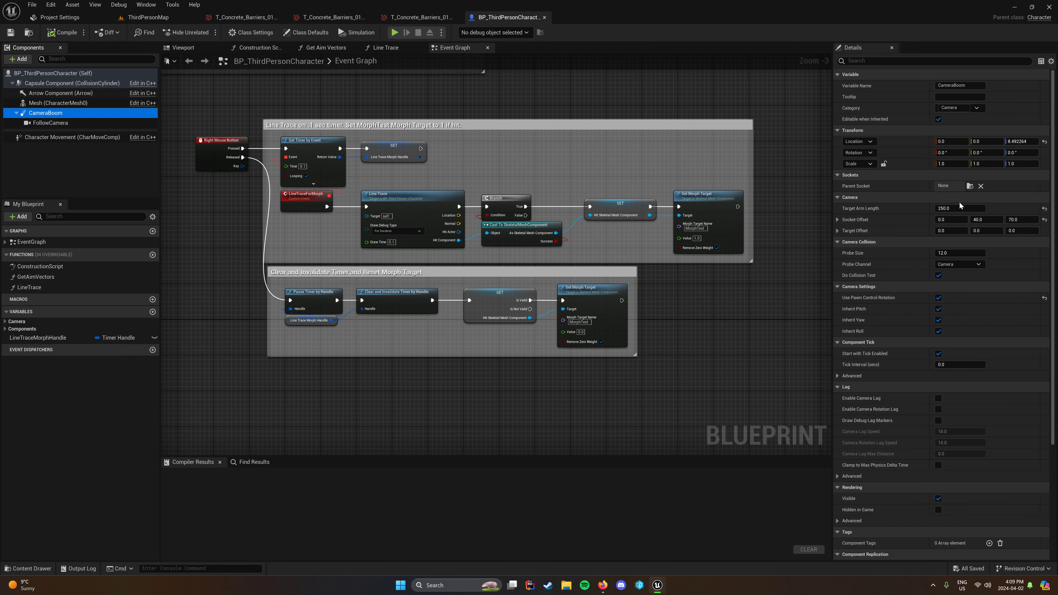
click(966, 209)
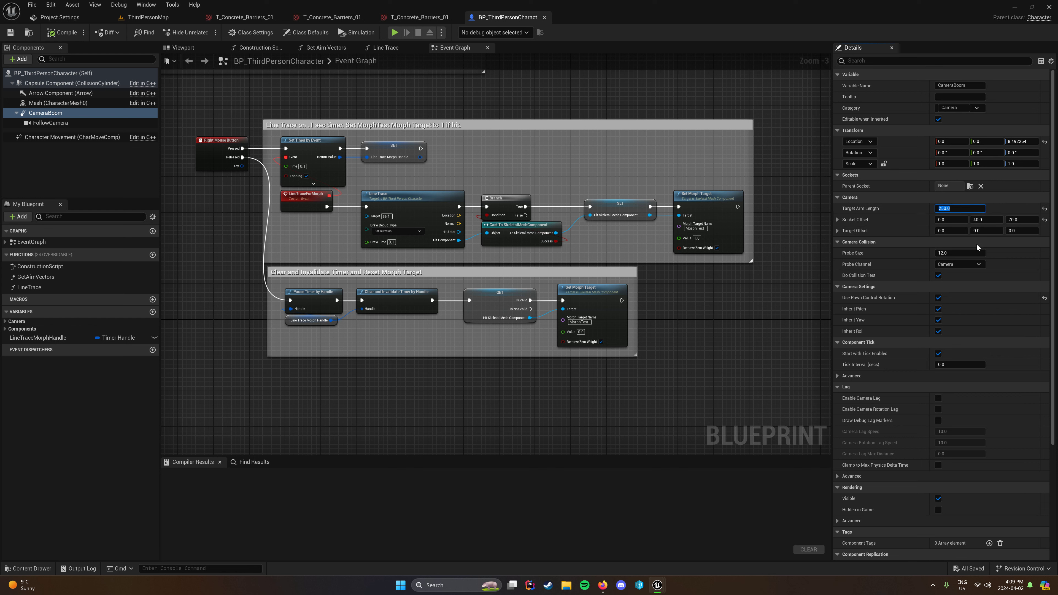
text(300)
key(Return)
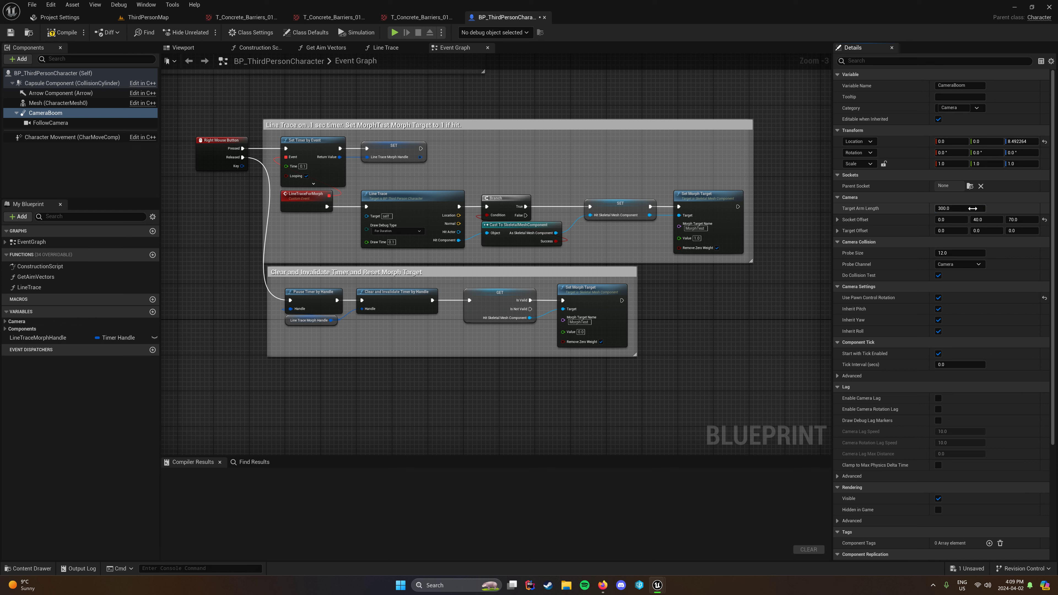
text(500)
key(Return)
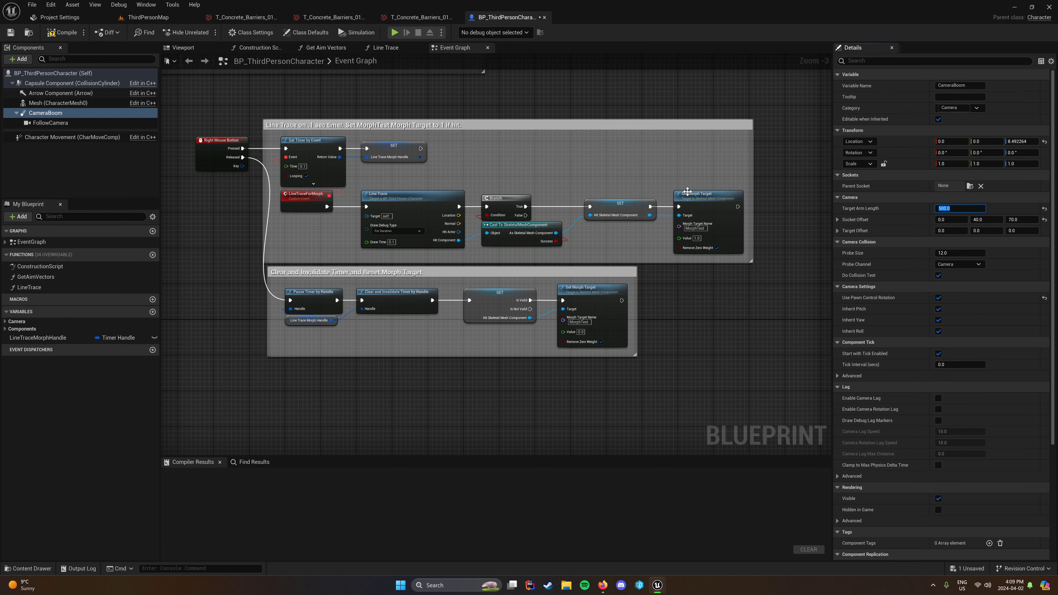
key(ctrl+s)
Play the level with the longer camera boom, walk to the barrier, end play and examine its required texture resolution
click(140, 17)
key(alt+p)
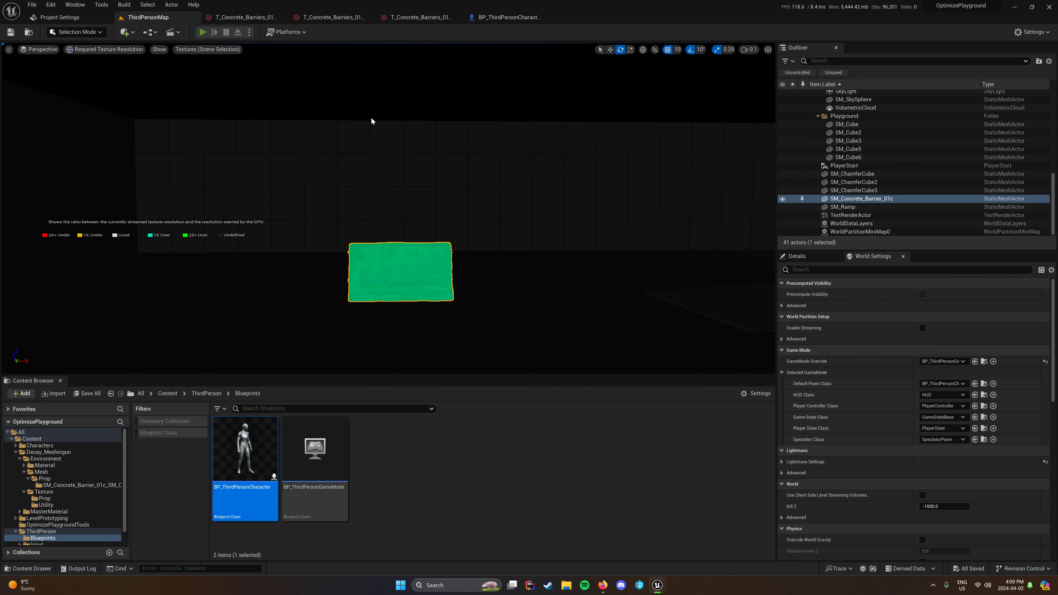
key(F11)
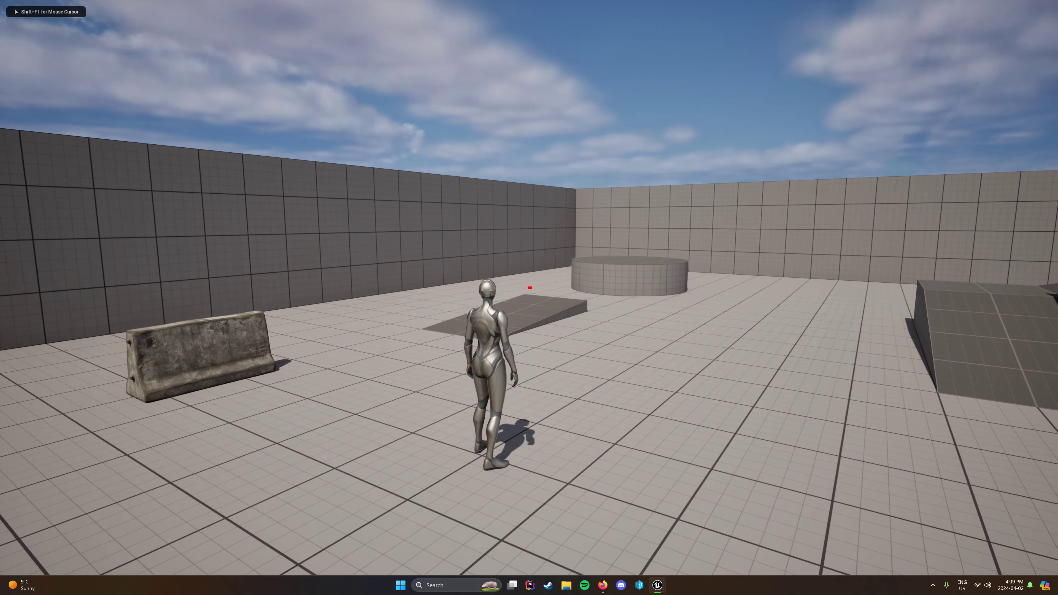
key(w)
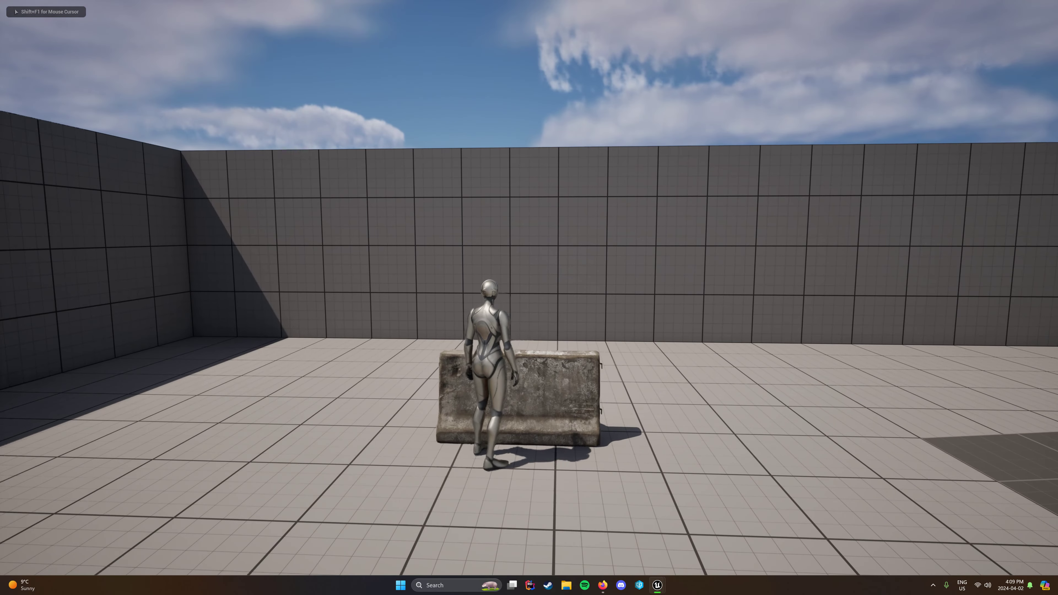
key(Escape)
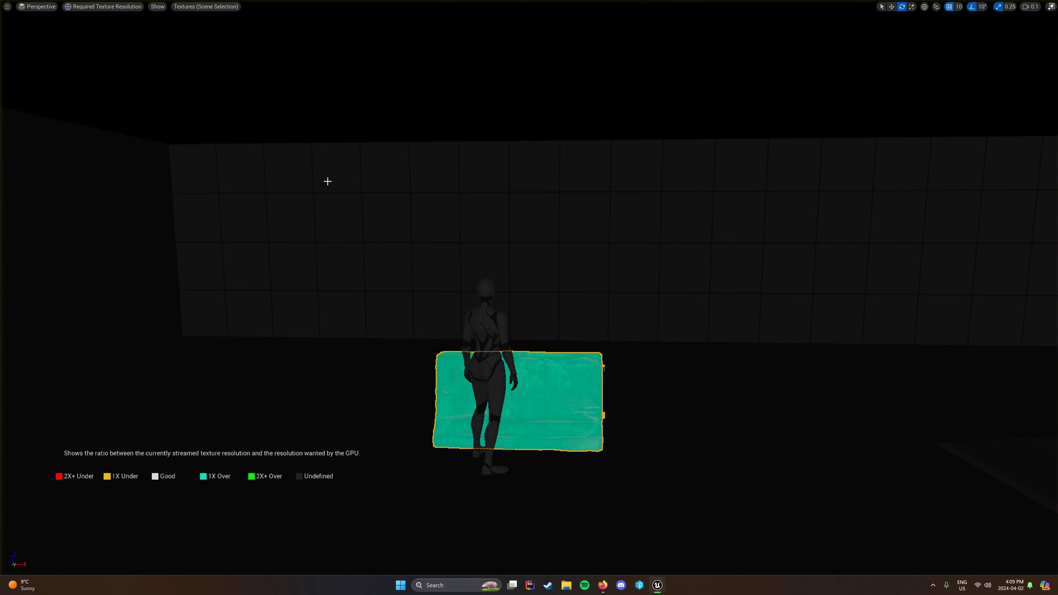